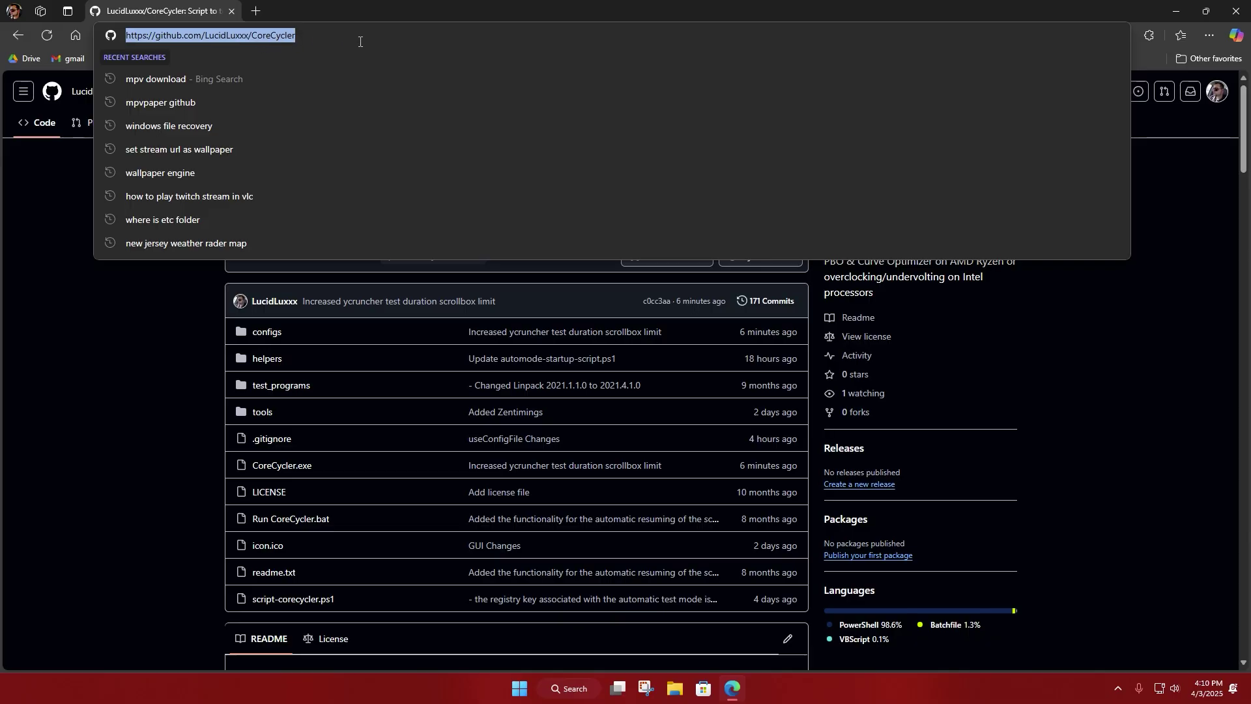
Step: Download the CoreCycler repository from its GitHub page as a ZIP archive
{"action": "left_click", "coordinate": [336, 35]}
{"action": "left_click", "coordinate": [60, 340]}
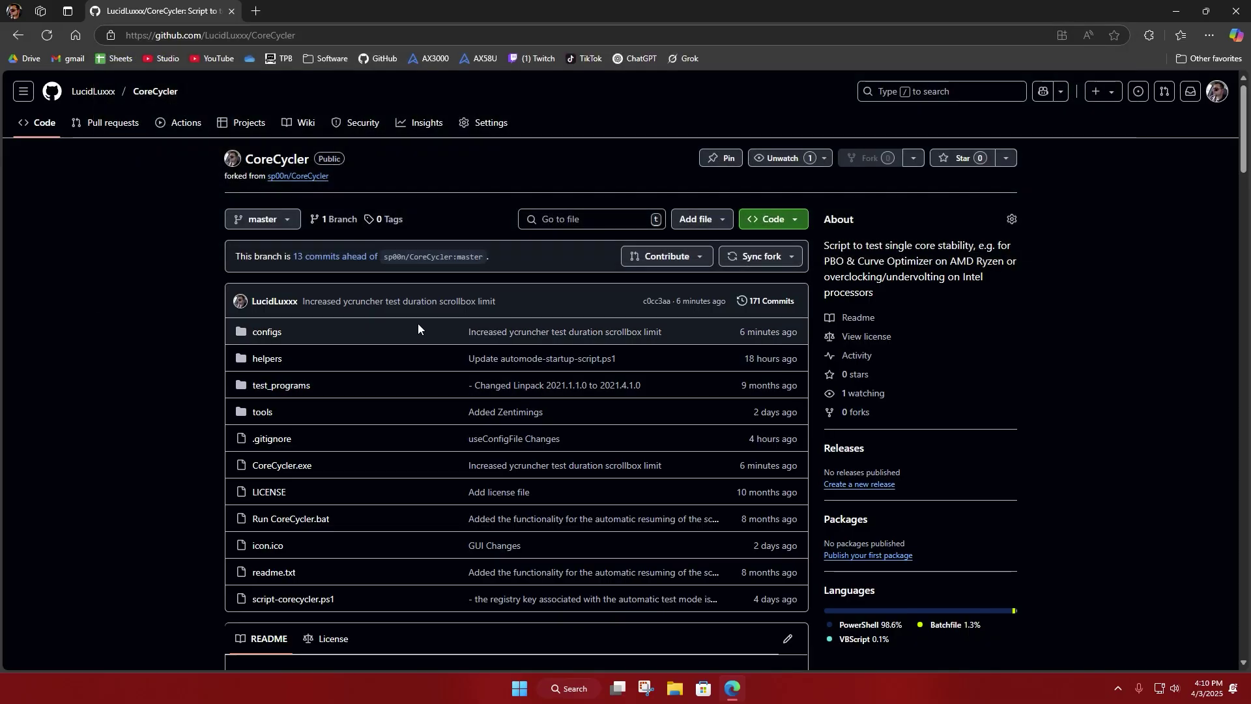
{"action": "left_click", "coordinate": [788, 220]}
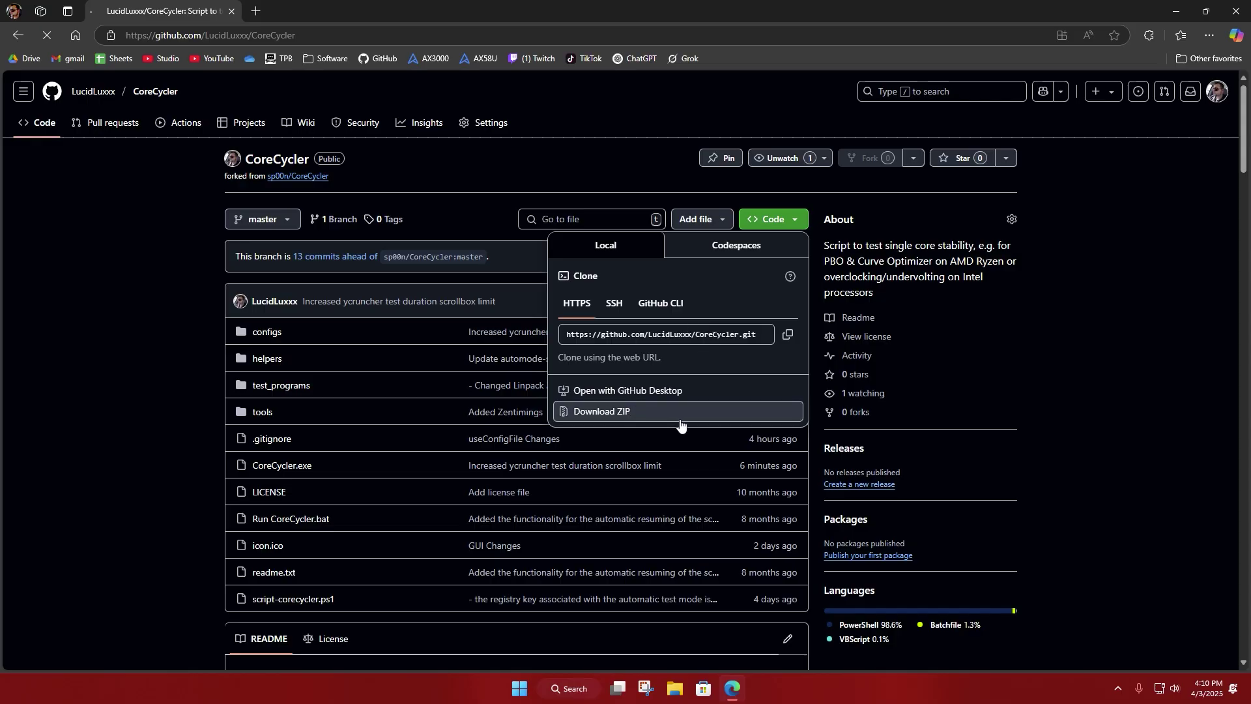
{"action": "left_click", "coordinate": [634, 412]}
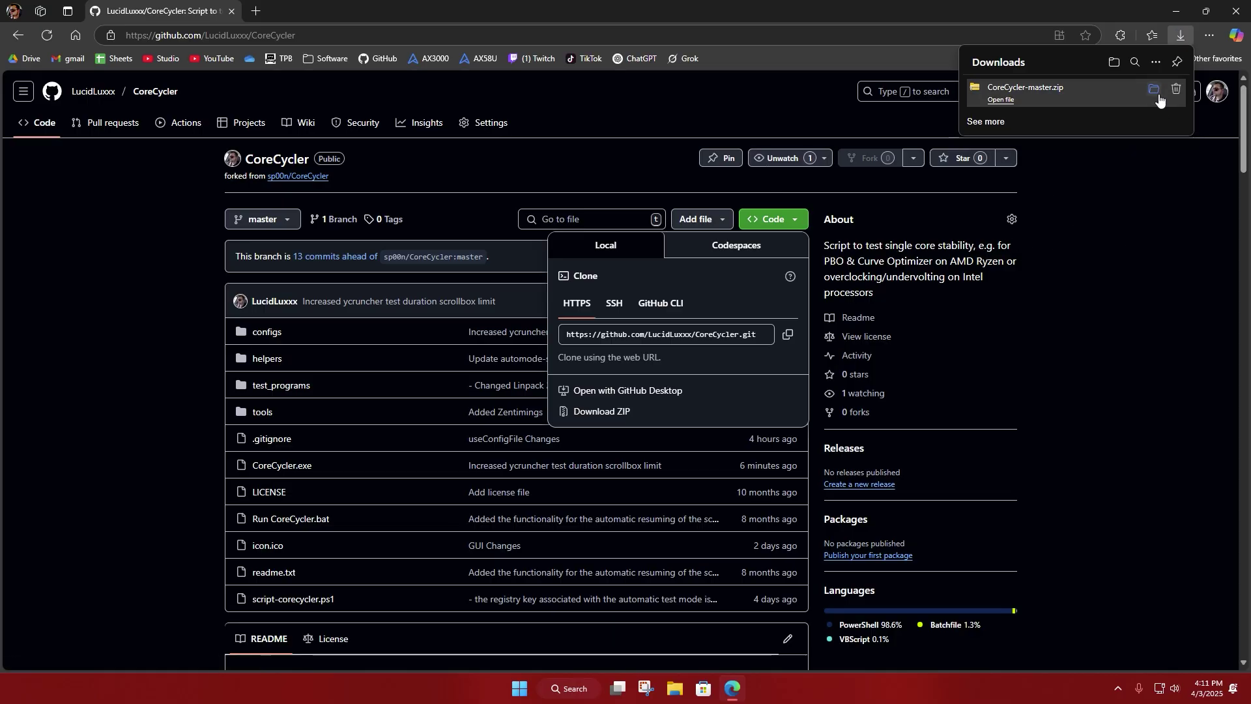
Step: Show the downloaded CoreCycler-master.zip in its folder, close the browser, and extract the archive there
{"action": "left_click", "coordinate": [1153, 91]}
{"action": "left_click", "coordinate": [732, 688]}
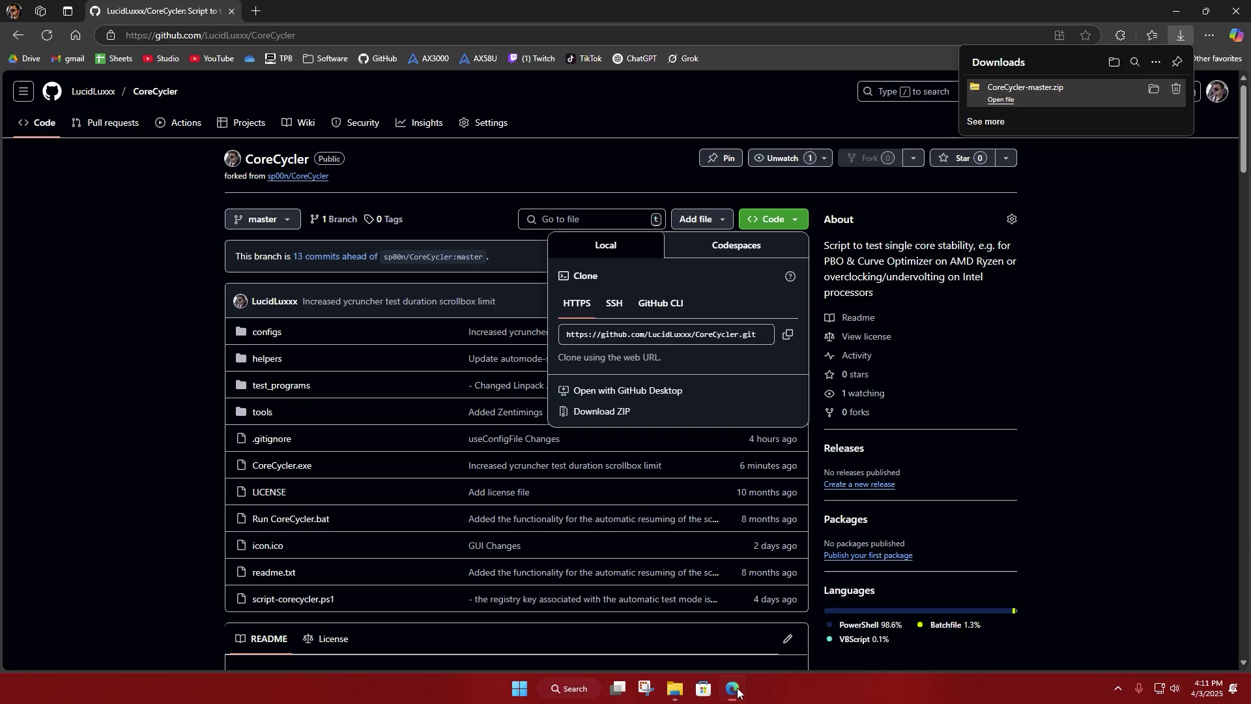
{"action": "left_click", "coordinate": [1235, 10]}
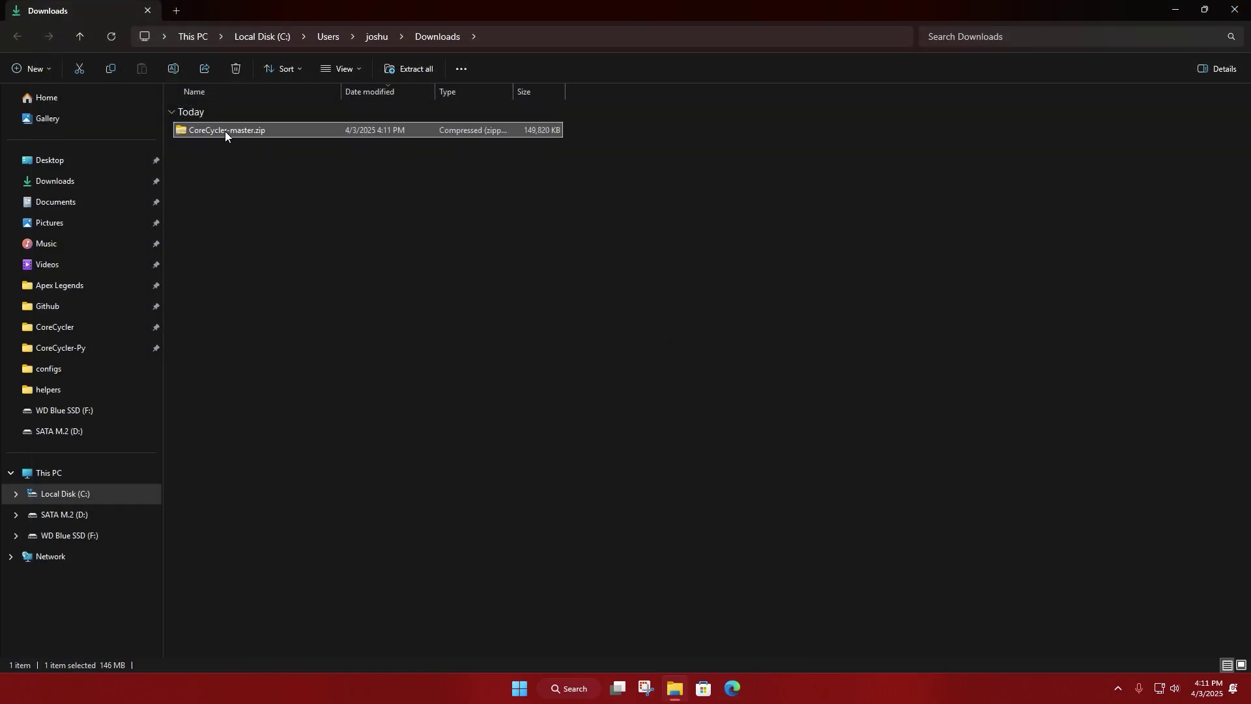
{"action": "right_click", "coordinate": [224, 131]}
{"action": "left_click", "coordinate": [304, 272]}
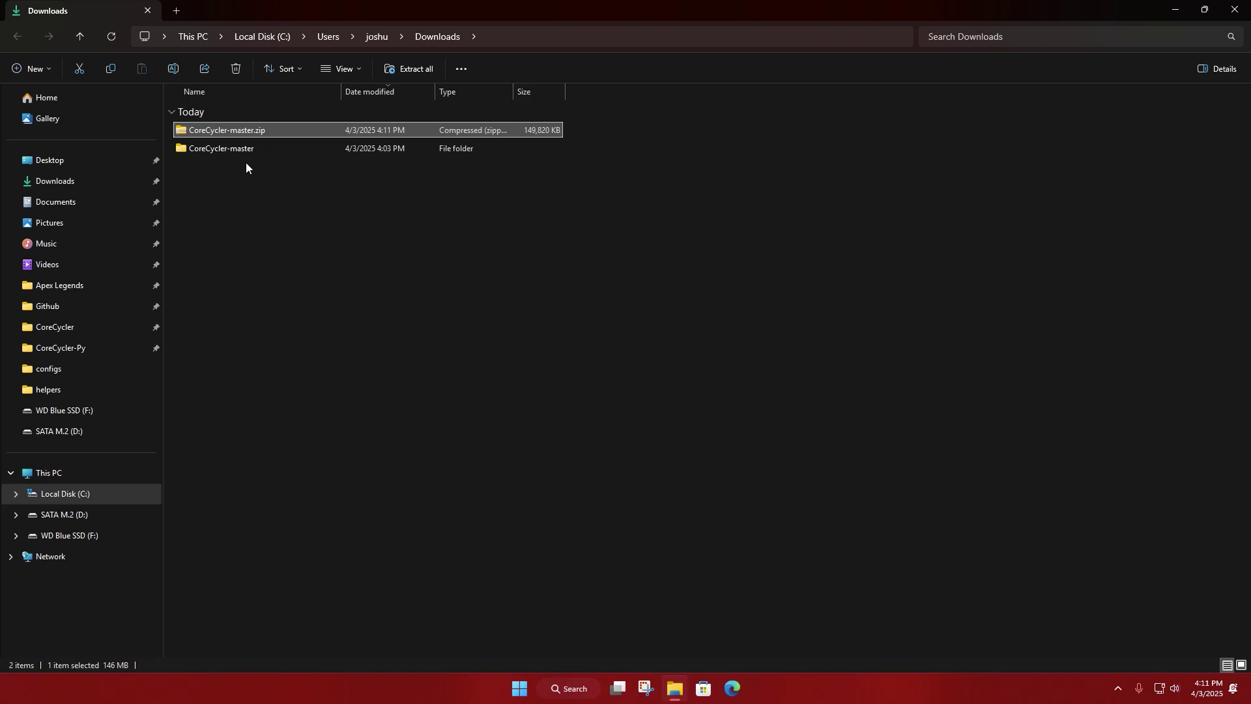
Step: Look at the extracted CoreCycler-master folder, the Local Disk (C:) contents and the list of drives
{"action": "left_click", "coordinate": [232, 155]}
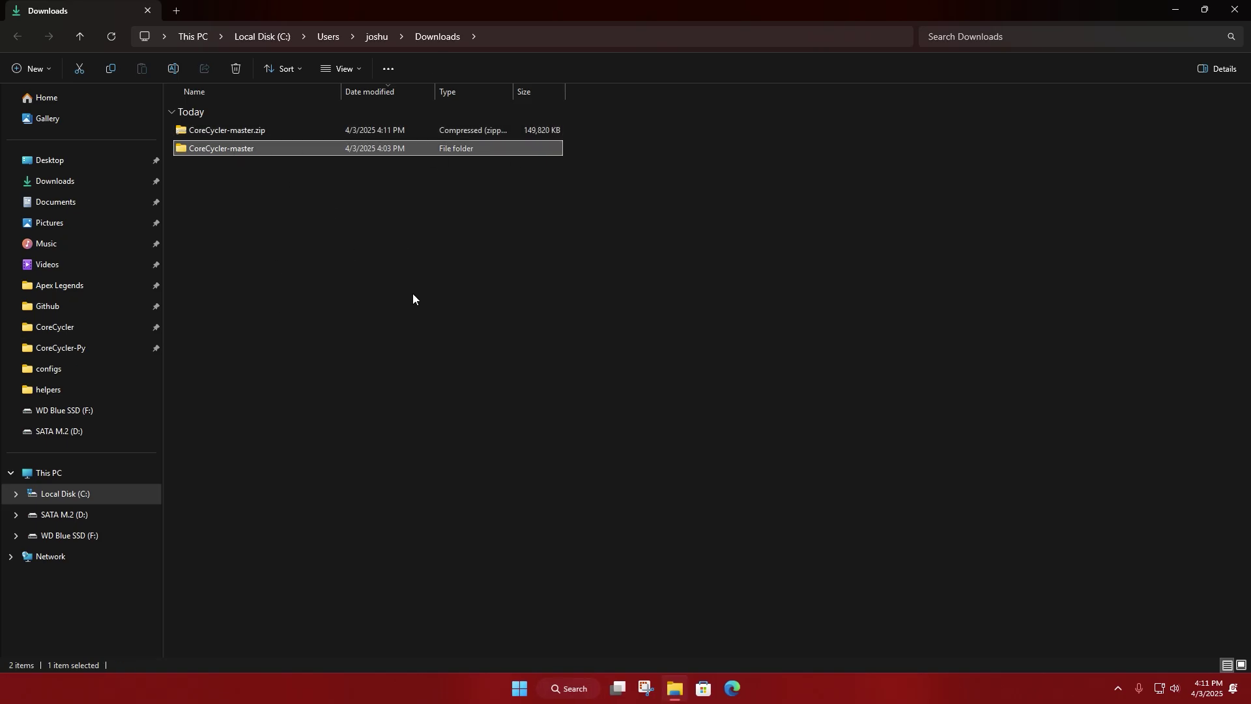
{"action": "left_click", "coordinate": [84, 495]}
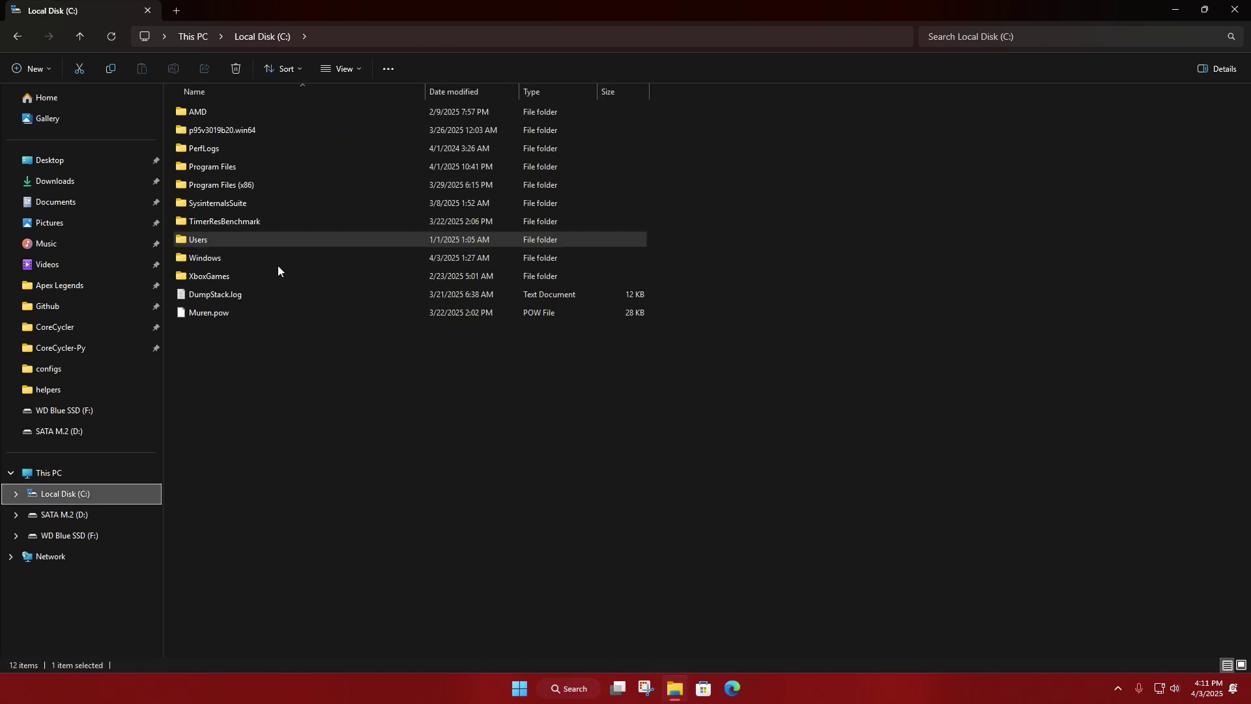
{"action": "left_click", "coordinate": [194, 36]}
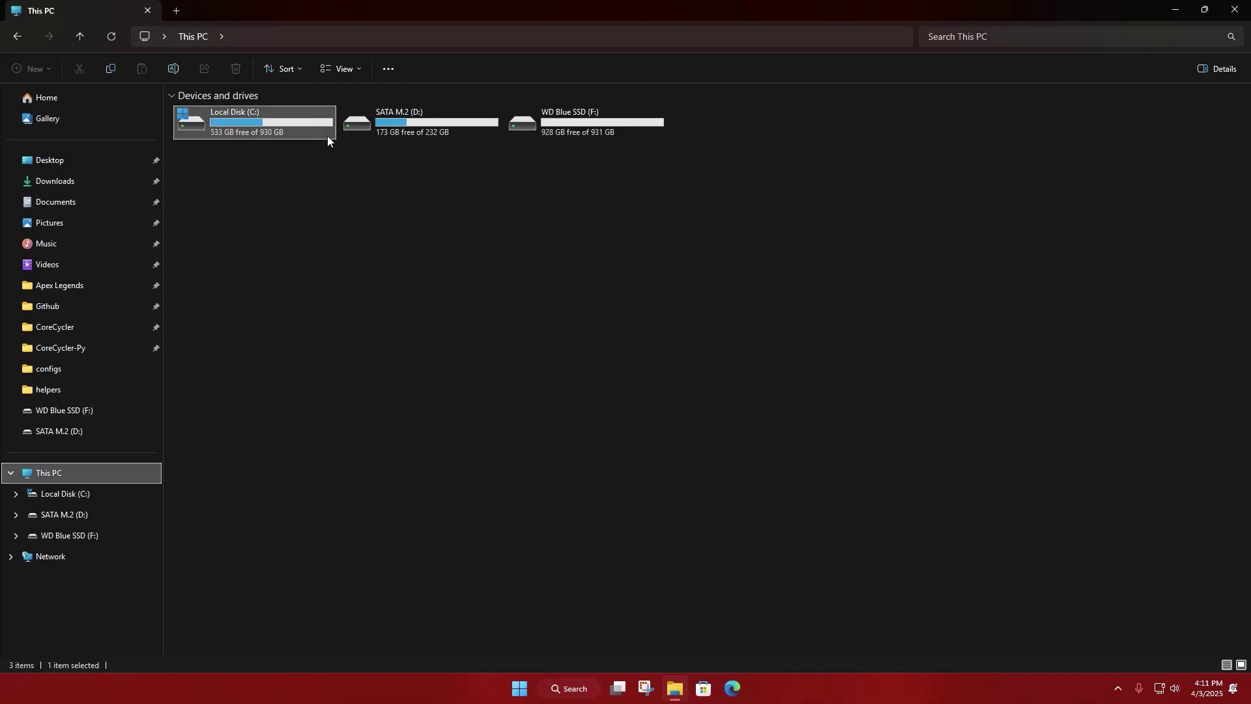
Step: Delete CoreCycler-master.zip from Downloads and open the extracted CoreCycler-master folder
{"action": "left_click", "coordinate": [65, 183]}
{"action": "right_click", "coordinate": [227, 130]}
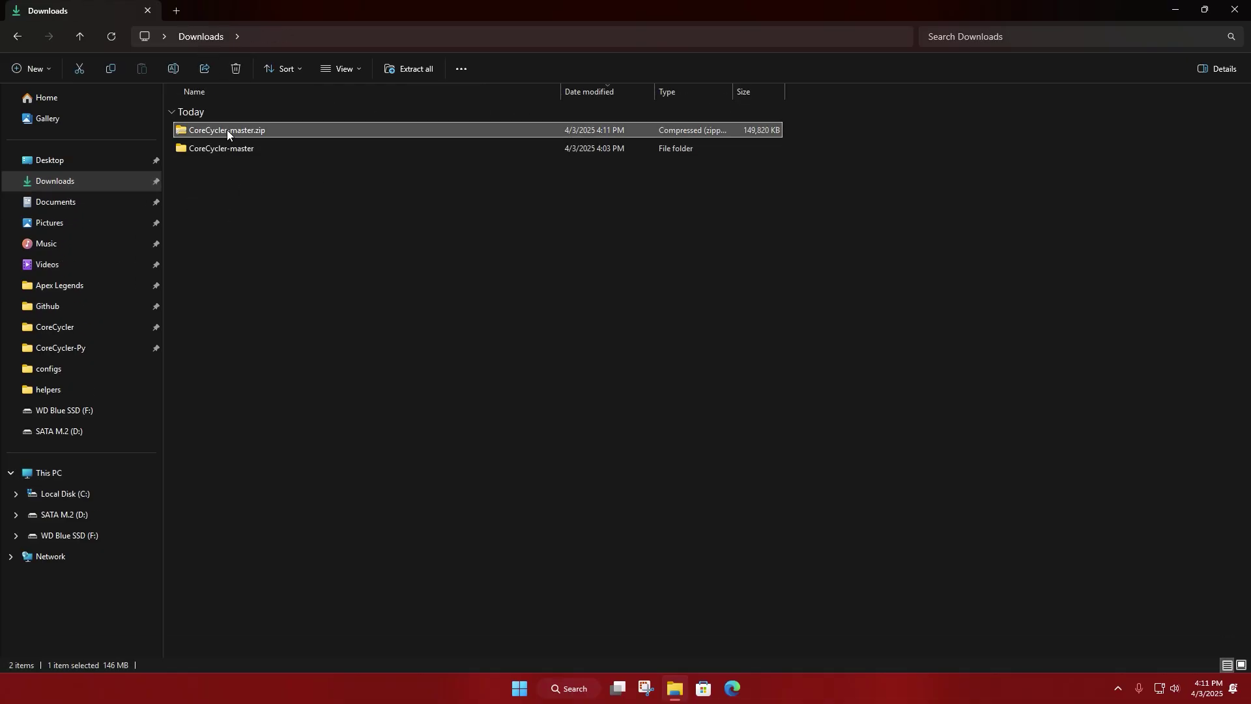
{"action": "left_click", "coordinate": [287, 493]}
{"action": "double_click", "coordinate": [232, 129]}
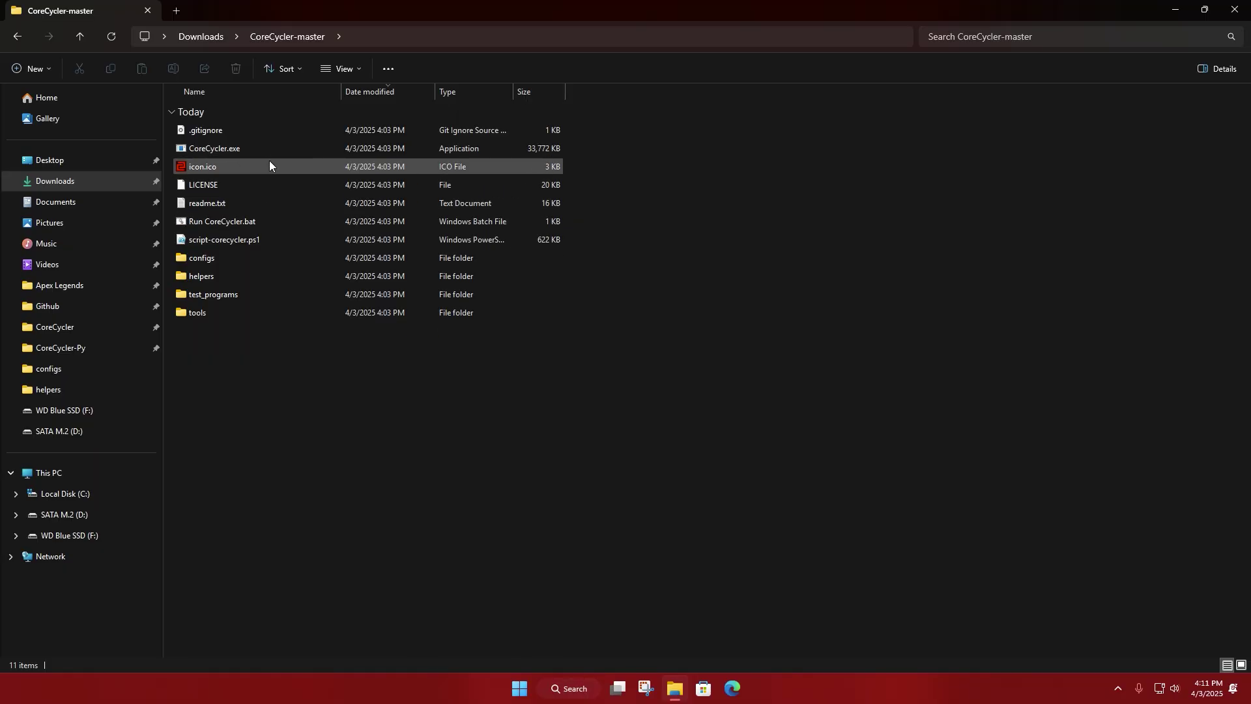
Step: Create a desktop shortcut for CoreCycler.exe and place it directly below the existing CoreCycler shortcut
{"action": "right_click", "coordinate": [218, 151]}
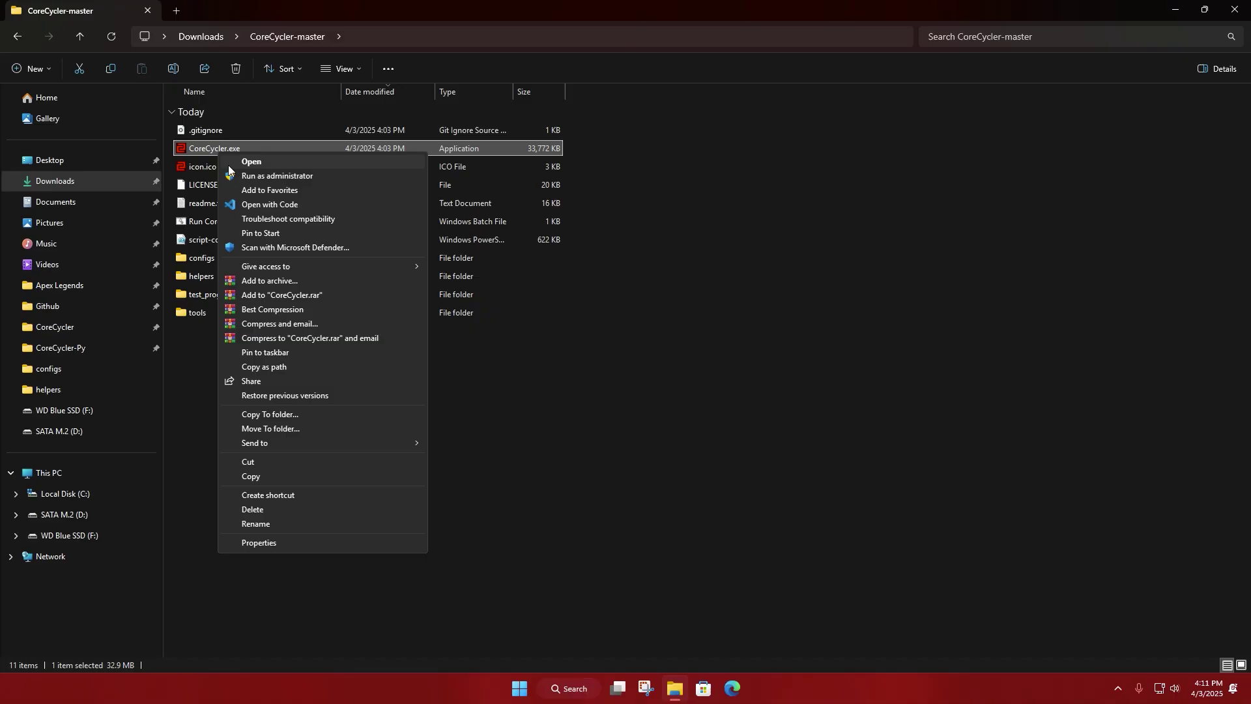
{"action": "mouse_move", "coordinate": [299, 445]}
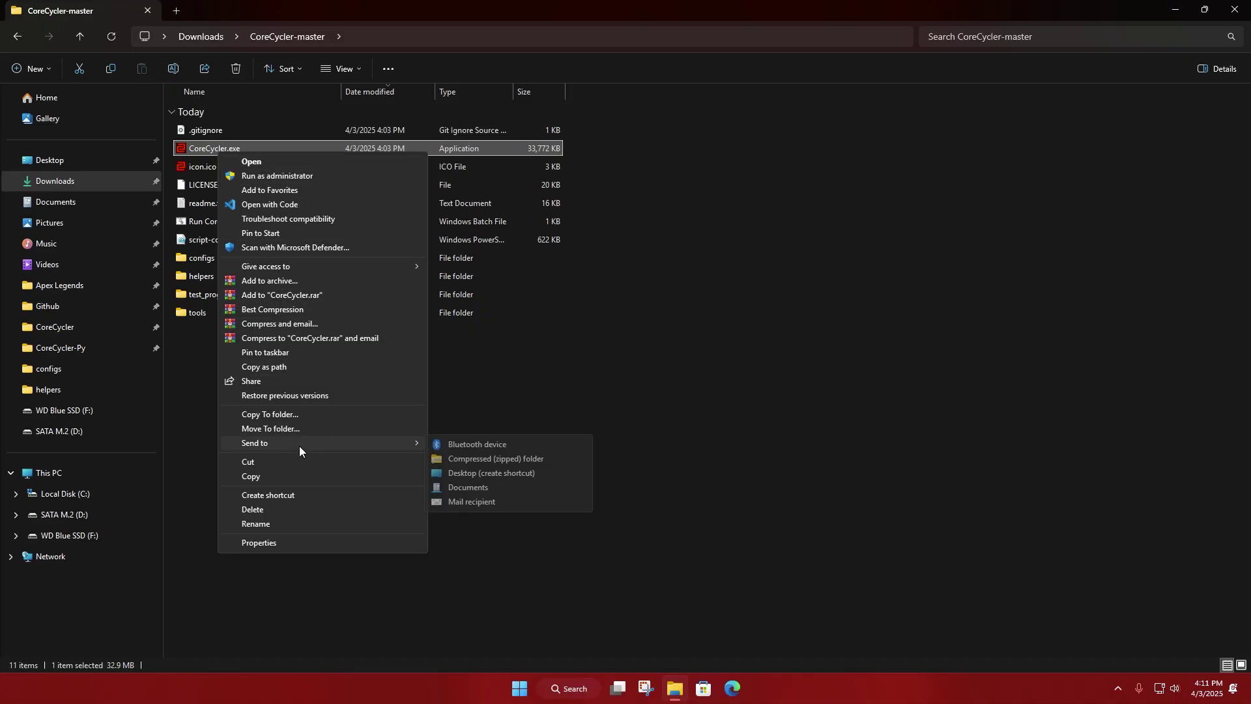
{"action": "left_click", "coordinate": [479, 472]}
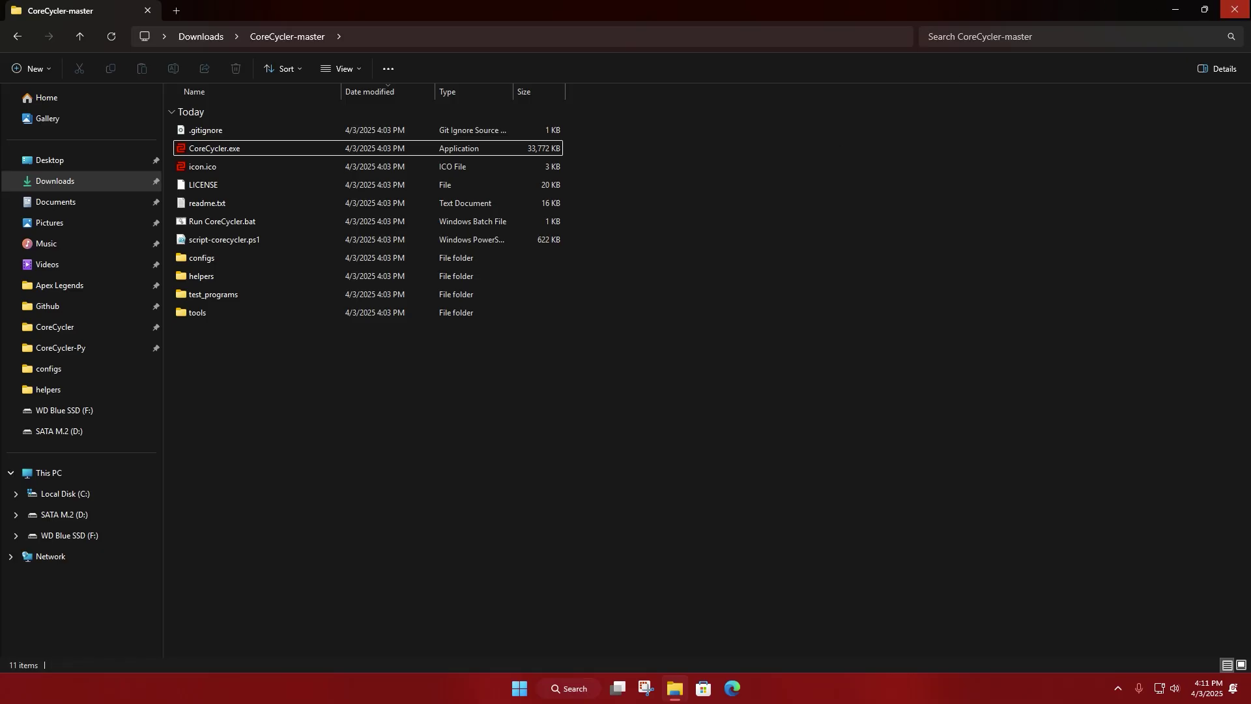
{"action": "left_click", "coordinate": [1234, 10]}
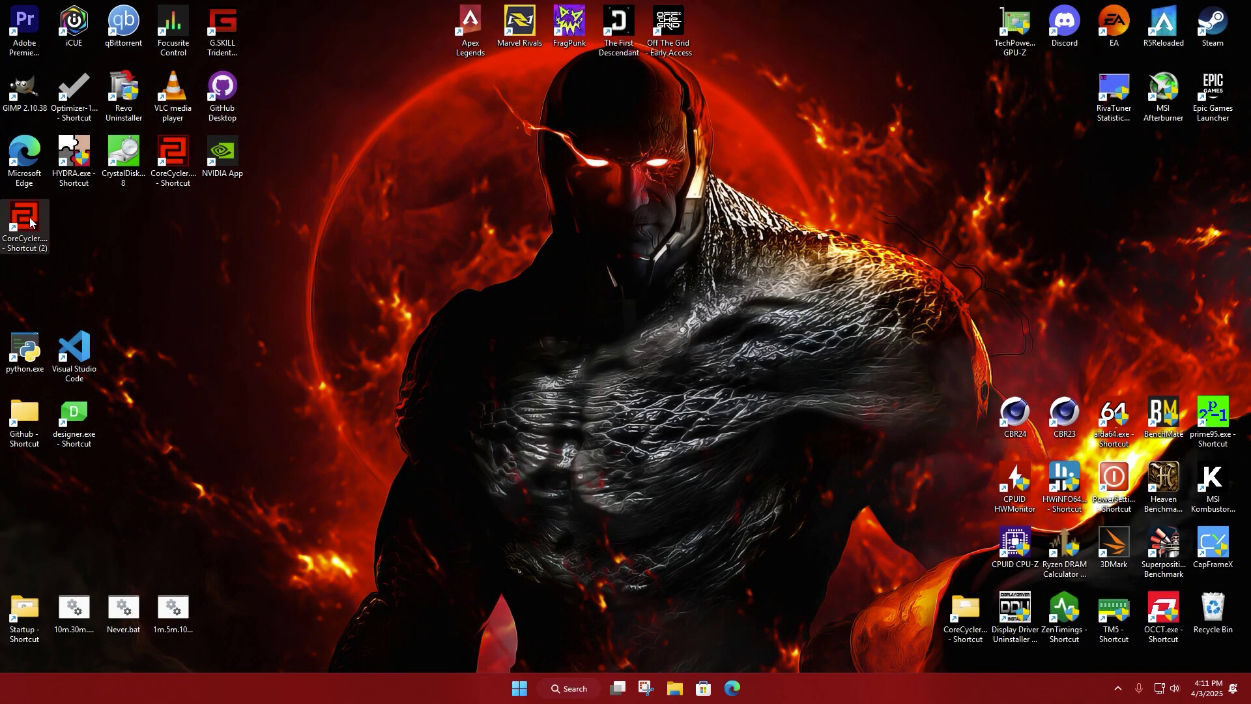
{"action": "left_click_drag", "start_coordinate": [28, 222], "coordinate": [176, 225]}
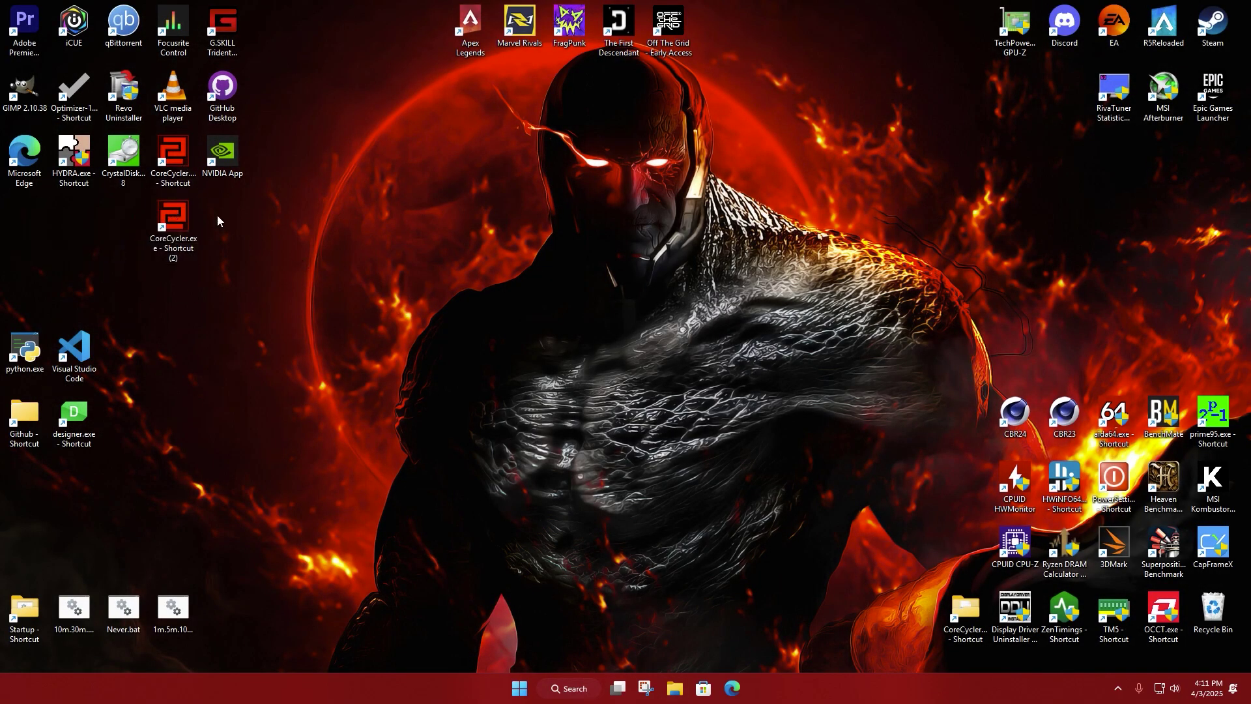
Step: Launch CoreCycler from the new desktop shortcut and reset its settings to the defaults
{"action": "double_click", "coordinate": [175, 224]}
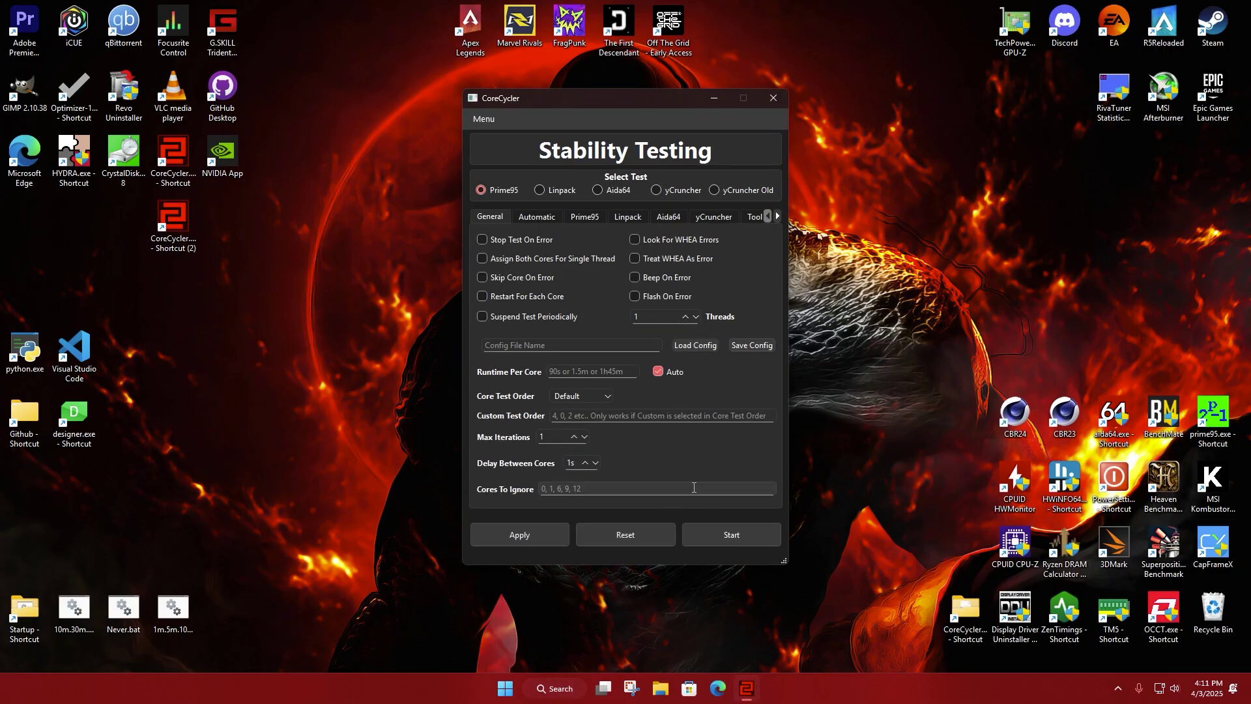
{"action": "left_click", "coordinate": [621, 536]}
{"action": "left_click", "coordinate": [657, 352]}
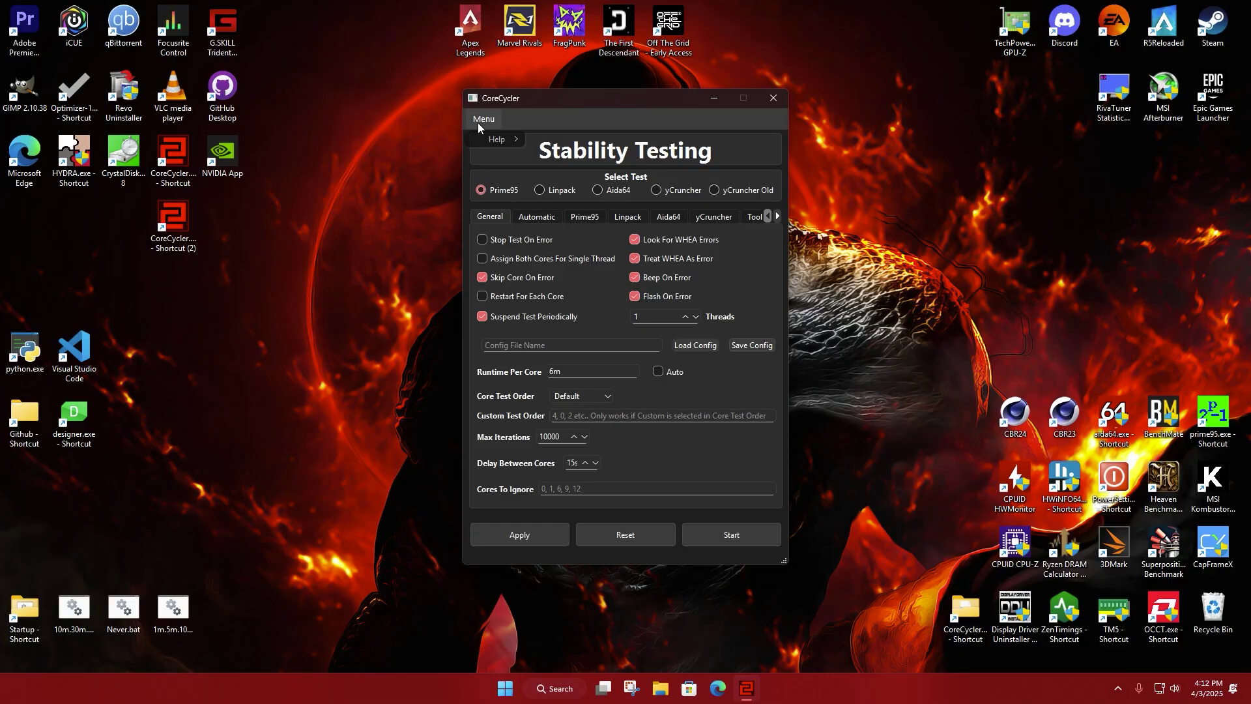
Step: Open CoreCycler's ReadME to read its introduction and description, closing it and the open config.ini when done
{"action": "mouse_move", "coordinate": [502, 139]}
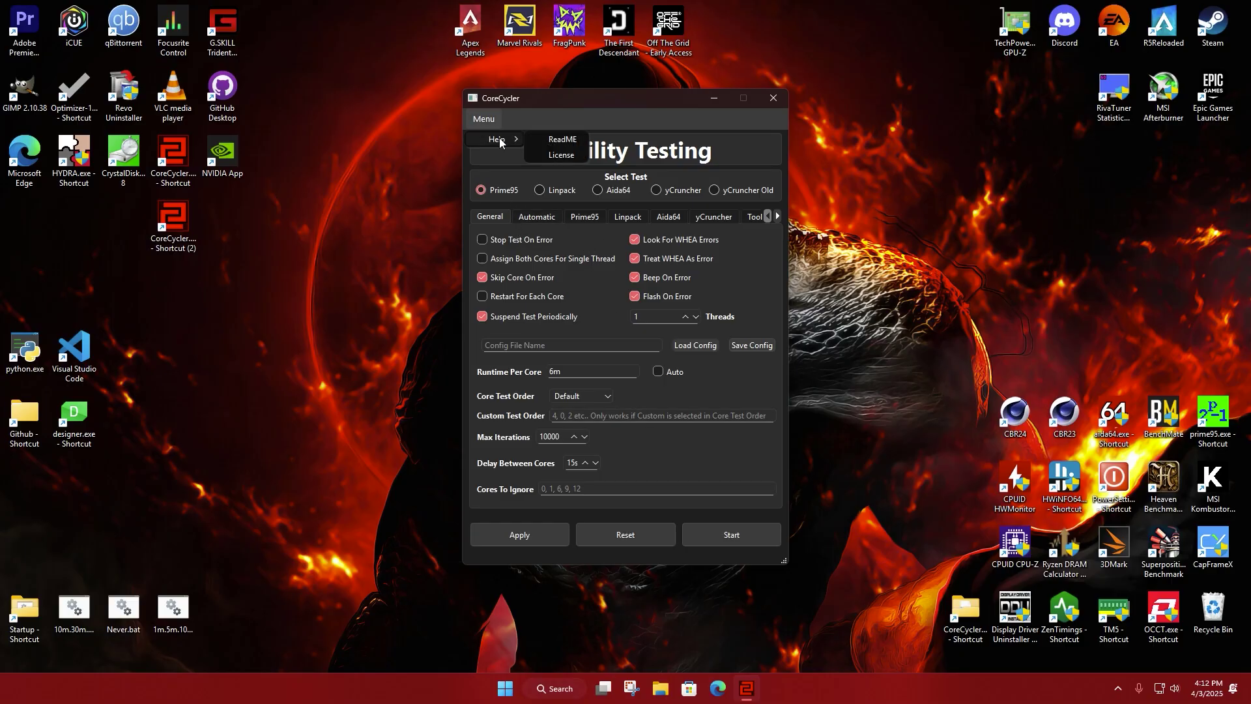
{"action": "left_click", "coordinate": [563, 139]}
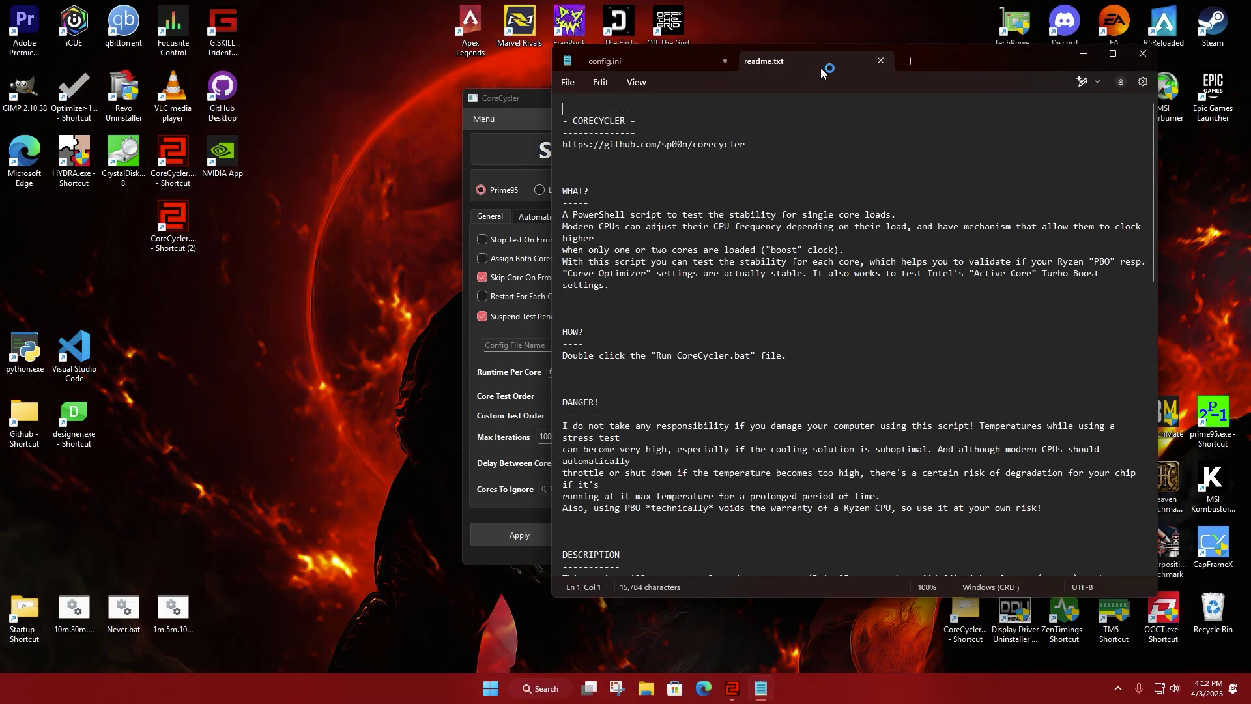
{"action": "left_click_drag", "start_coordinate": [822, 70], "coordinate": [585, 75]}
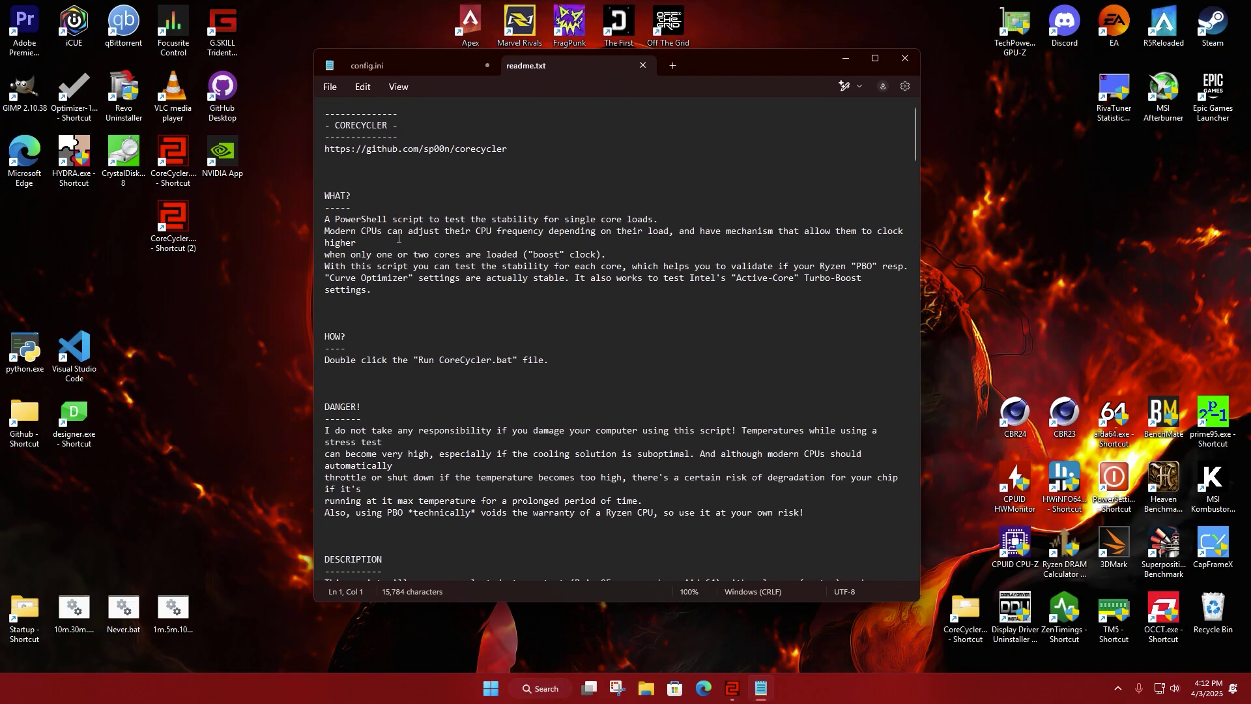
{"action": "scroll", "coordinate": [399, 238], "scroll_direction": "down", "scroll_amount": 1}
{"action": "left_click_drag", "start_coordinate": [324, 174], "coordinate": [481, 252]}
{"action": "left_click", "coordinate": [481, 253]}
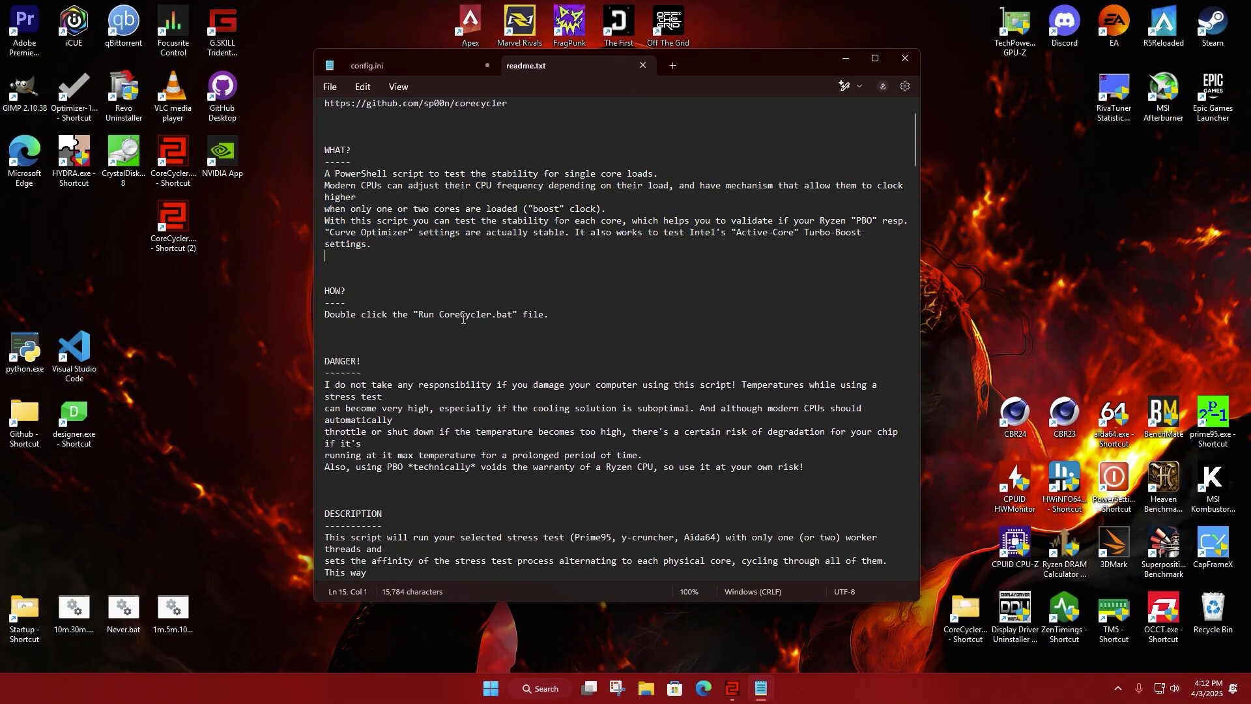
{"action": "scroll", "coordinate": [463, 319], "scroll_direction": "down", "scroll_amount": 15}
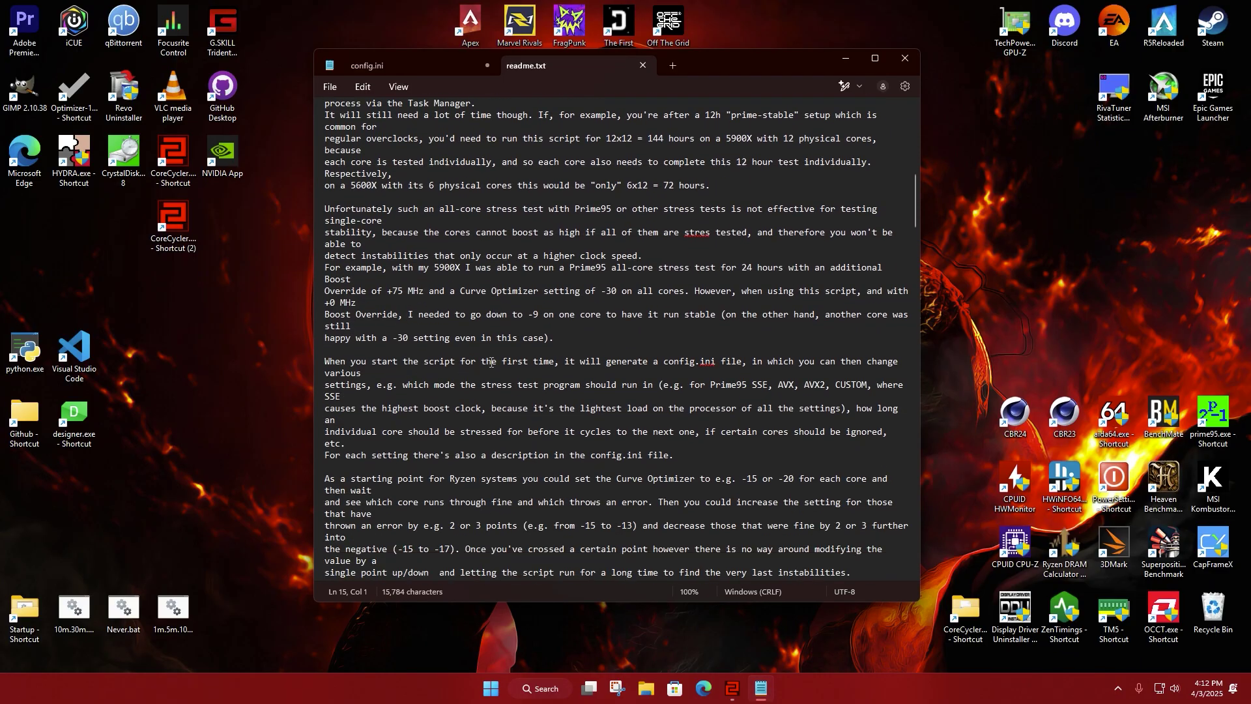
{"action": "left_click", "coordinate": [644, 65]}
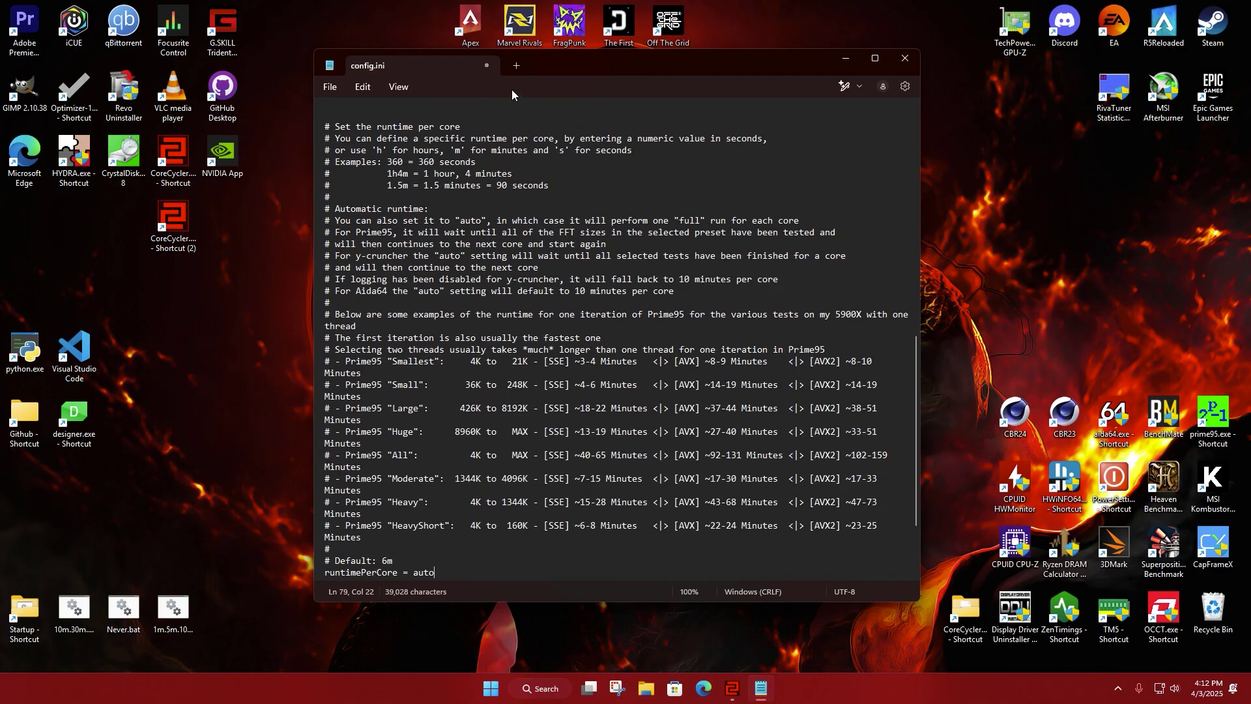
{"action": "left_click", "coordinate": [487, 66]}
{"action": "key", "text": "Escape"}
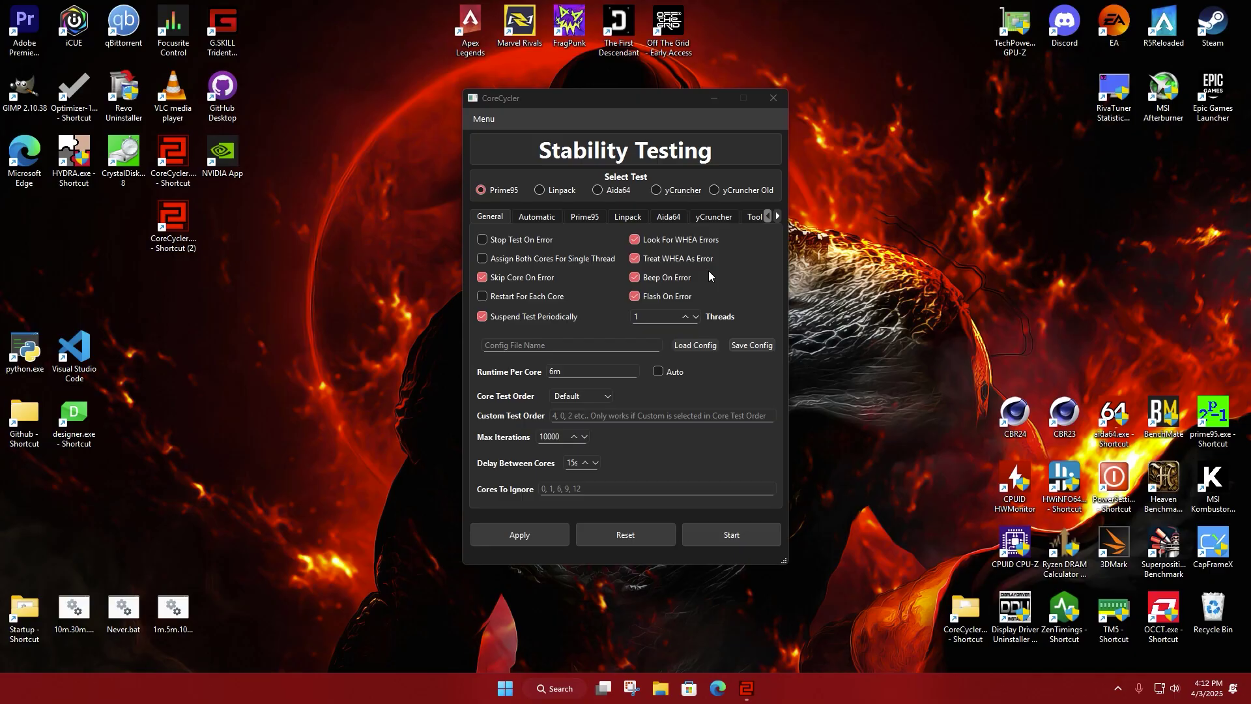
Step: Reset the CoreCycler settings to the defaults again and select yCruncher as the stability test
{"action": "left_click", "coordinate": [625, 534]}
{"action": "left_click", "coordinate": [642, 346]}
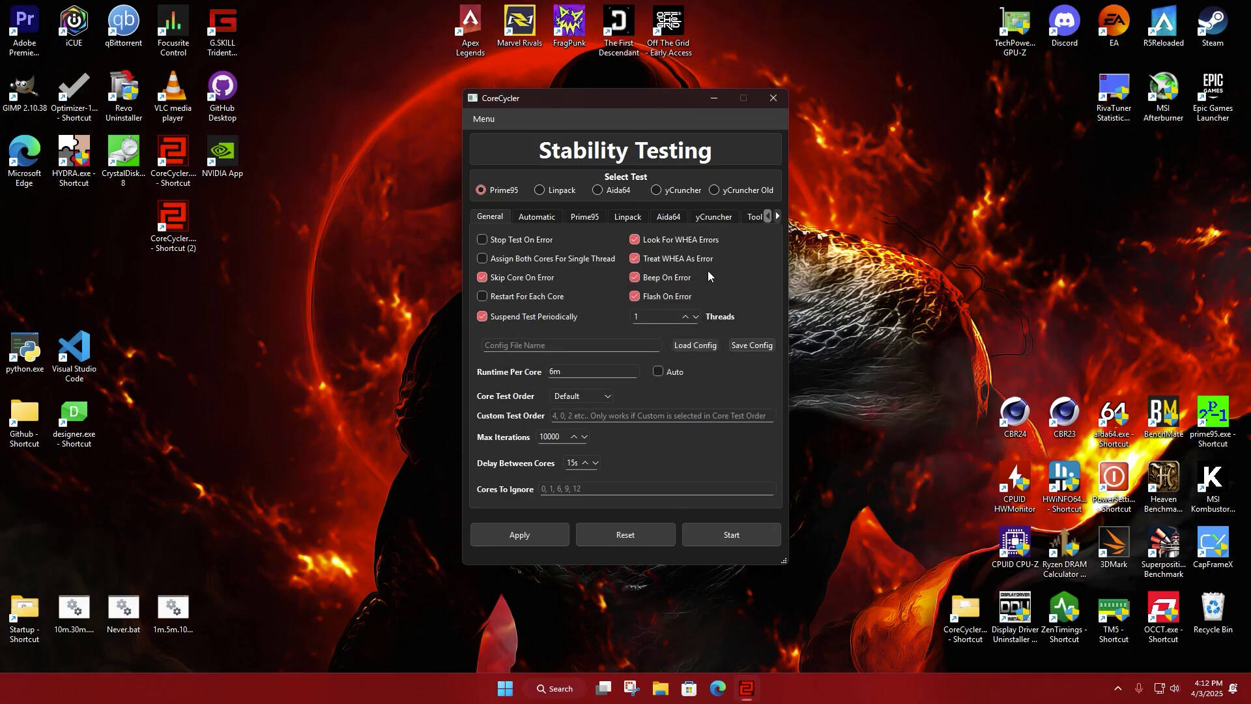
{"action": "left_click", "coordinate": [613, 538]}
{"action": "left_click", "coordinate": [693, 347]}
{"action": "left_click", "coordinate": [656, 190]}
Step: Examine the CPU utilization of each logical processor in Task Manager's performance view and close Task Manager
{"action": "right_click", "coordinate": [515, 689]}
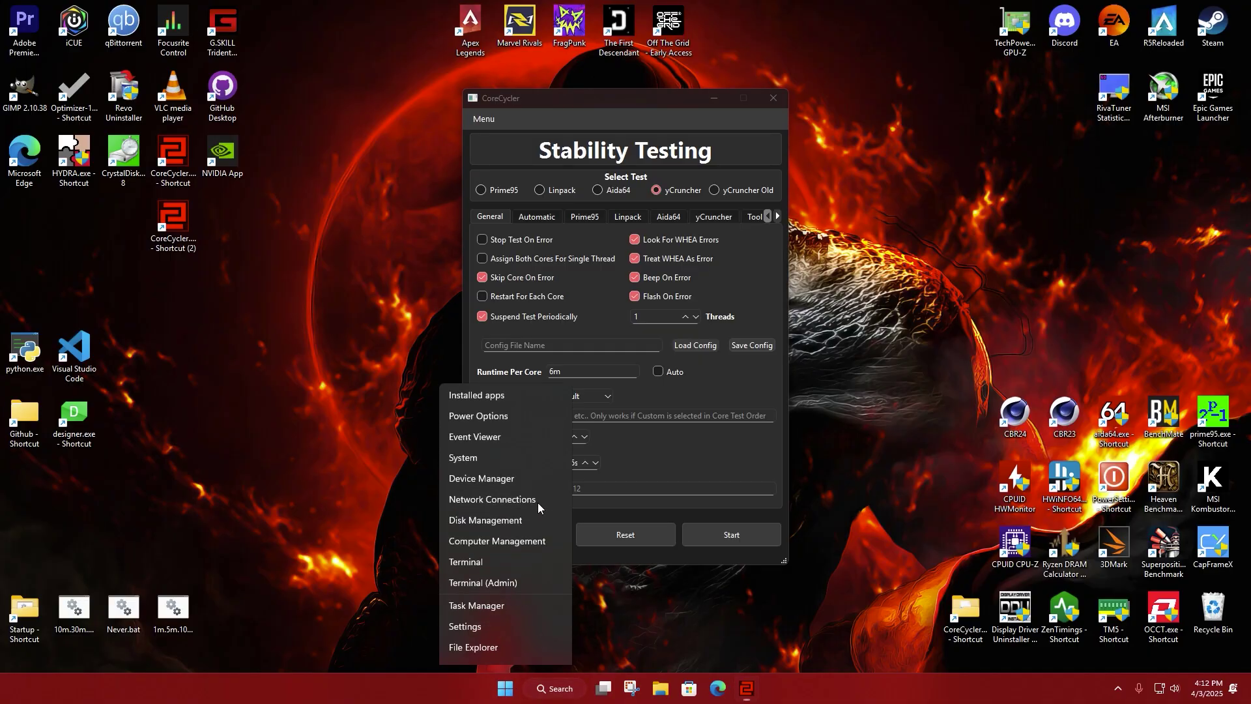
{"action": "left_click", "coordinate": [491, 520]}
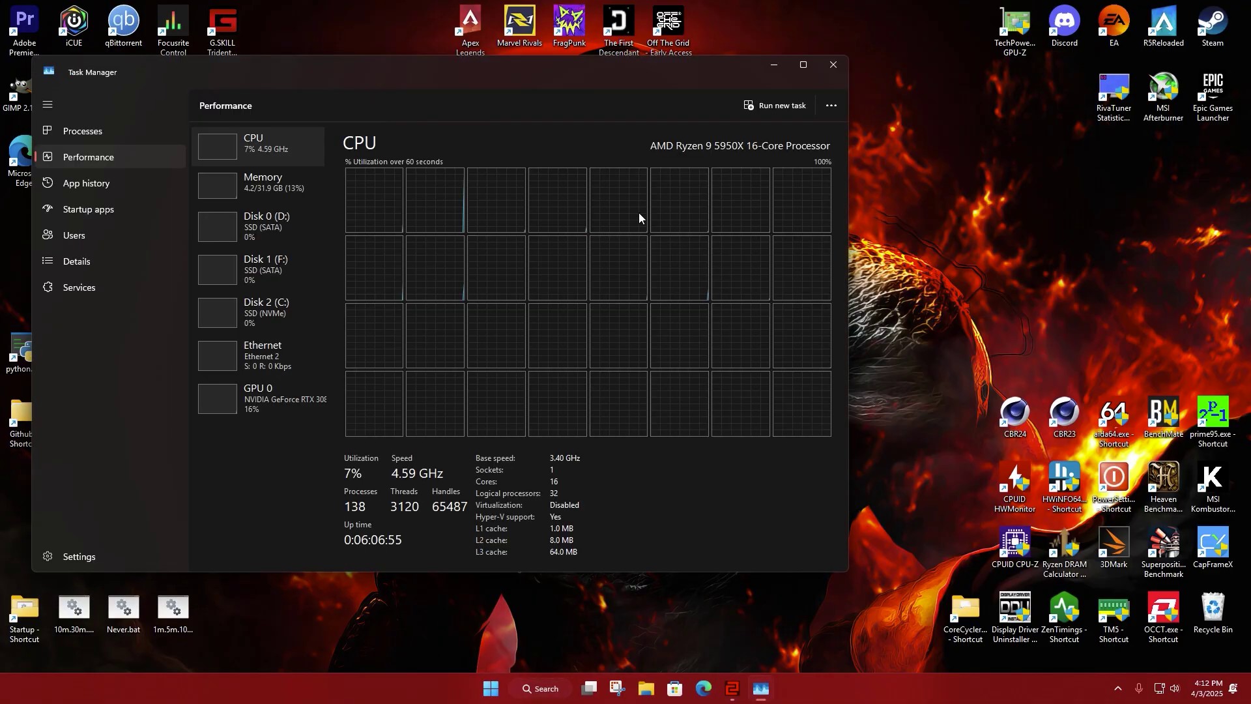
{"action": "left_click_drag", "start_coordinate": [489, 81], "coordinate": [649, 99]}
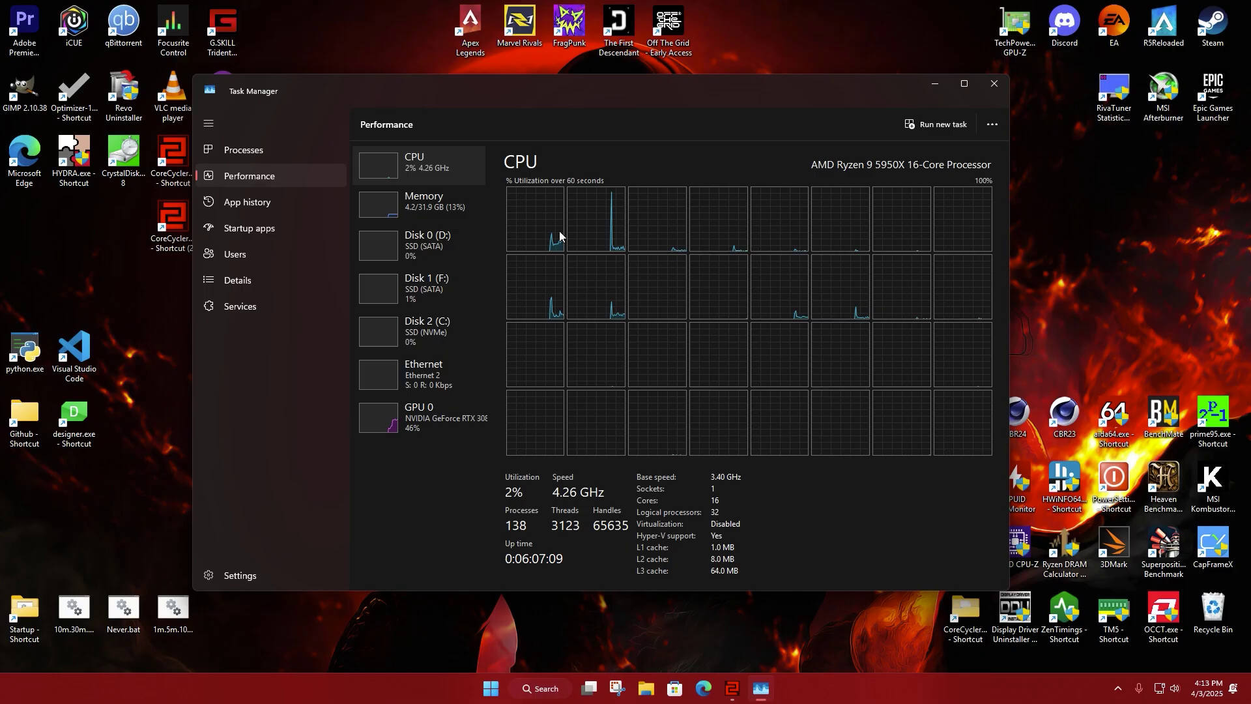
{"action": "left_click", "coordinate": [994, 83]}
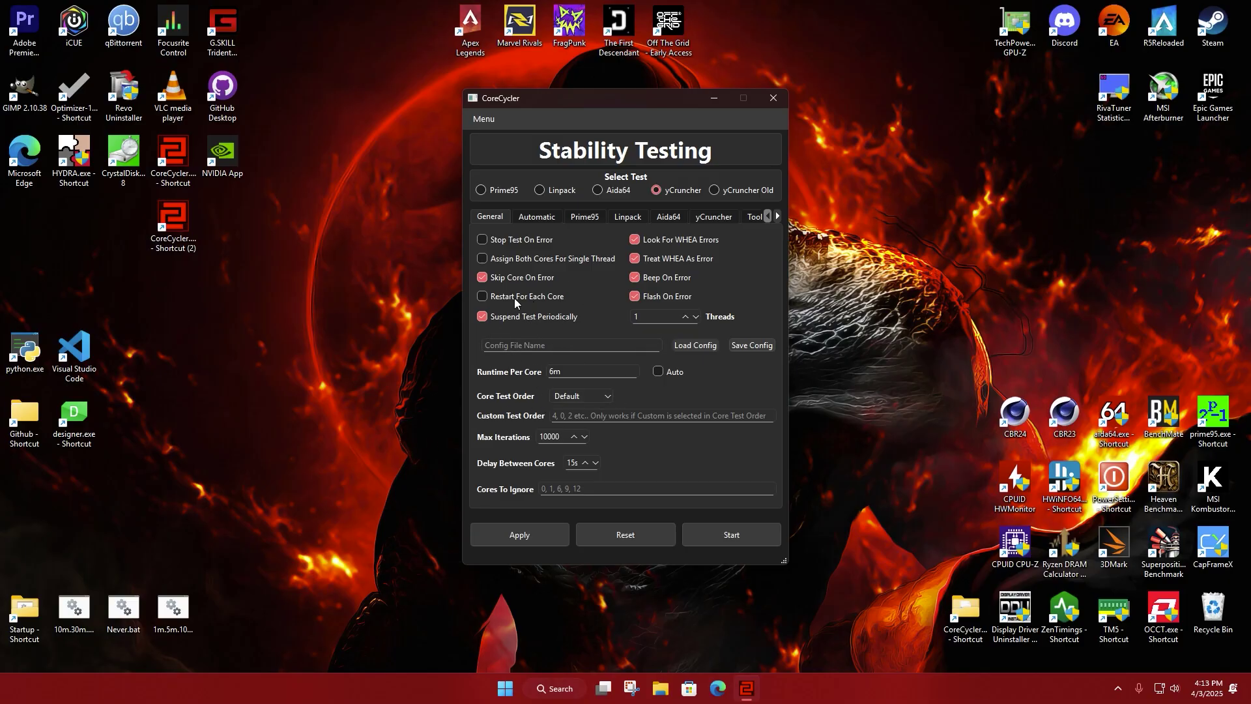
Step: Examine the Restart For Each Core explanation and compare the general settings with the yCruncher test mode, tests and duration
{"action": "mouse_move", "coordinate": [556, 300]}
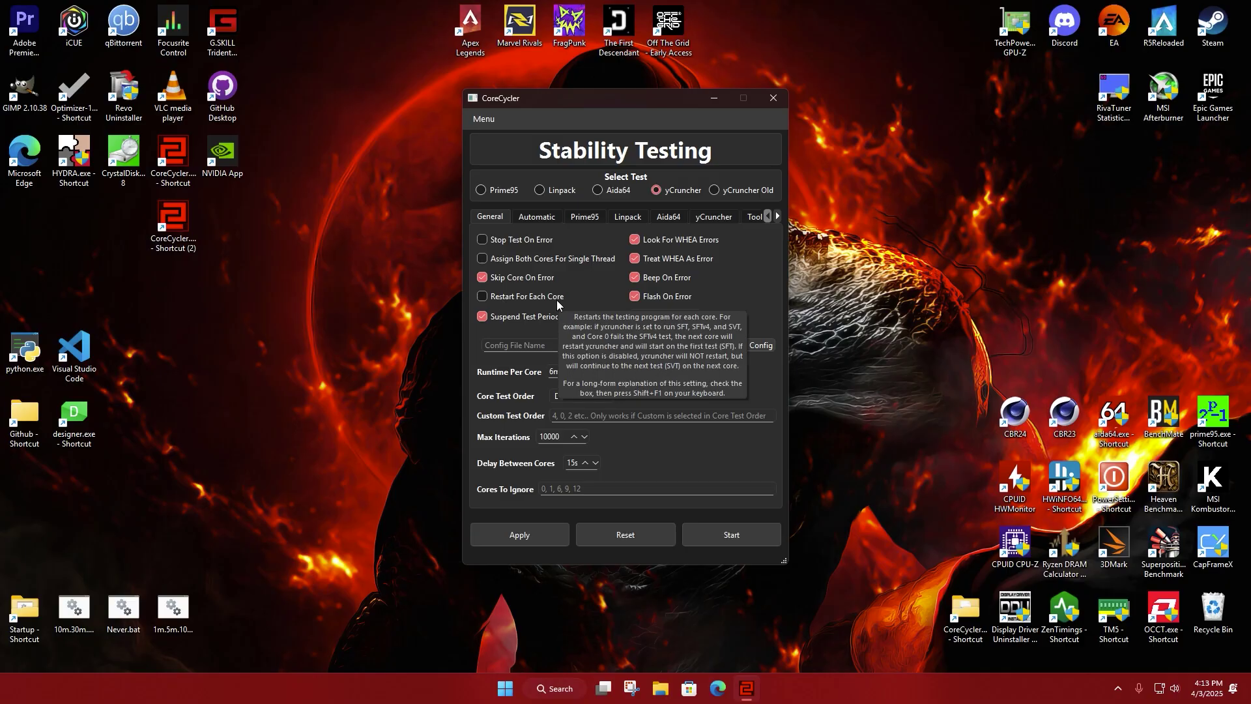
{"action": "mouse_move", "coordinate": [521, 339]}
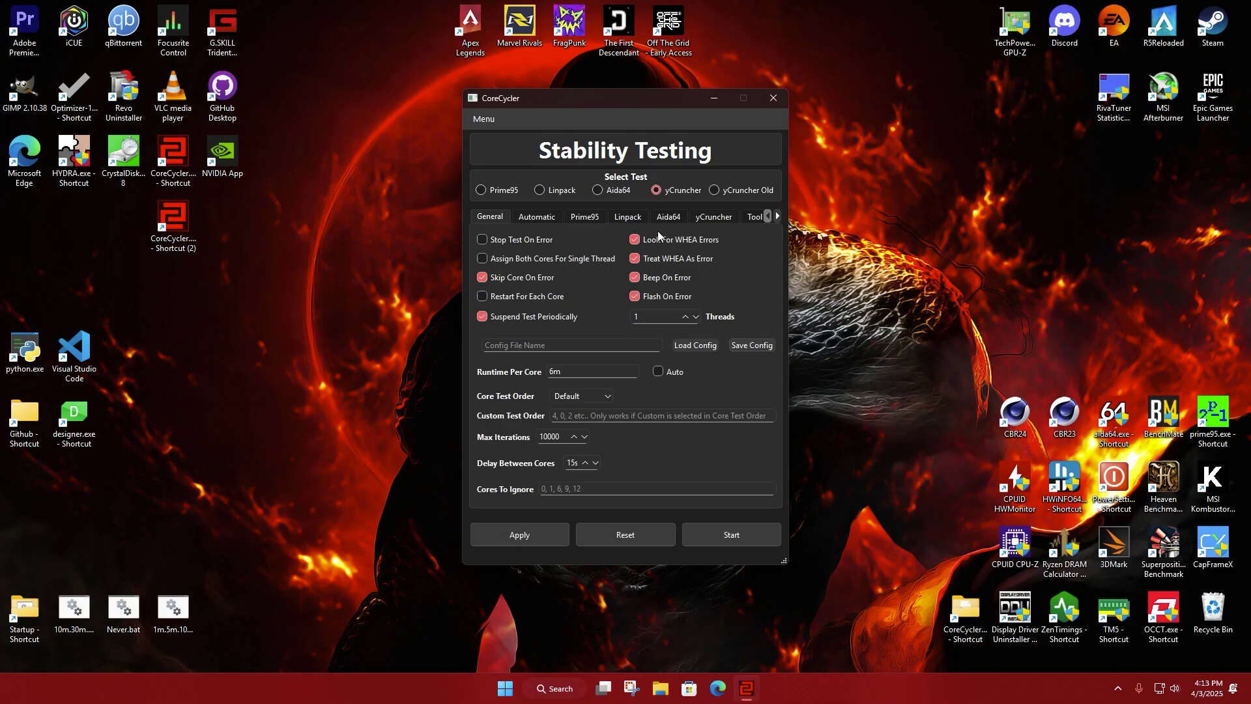
{"action": "left_click", "coordinate": [714, 218]}
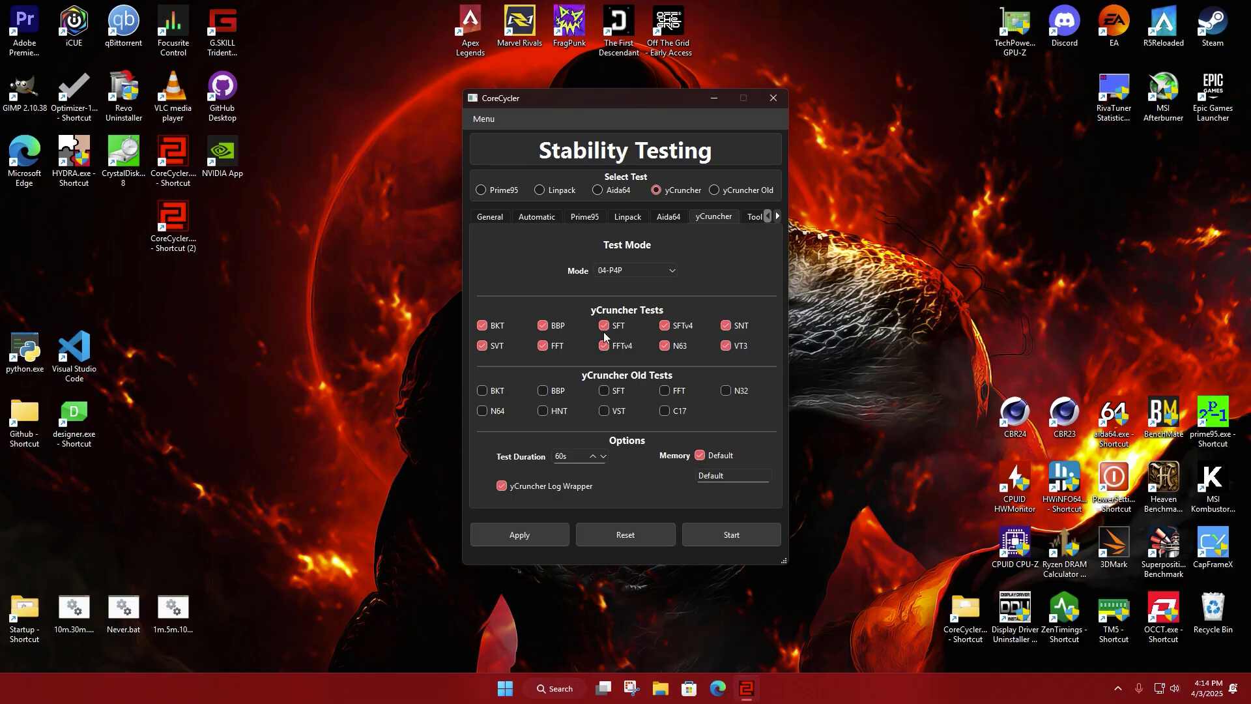
{"action": "left_click", "coordinate": [490, 215]}
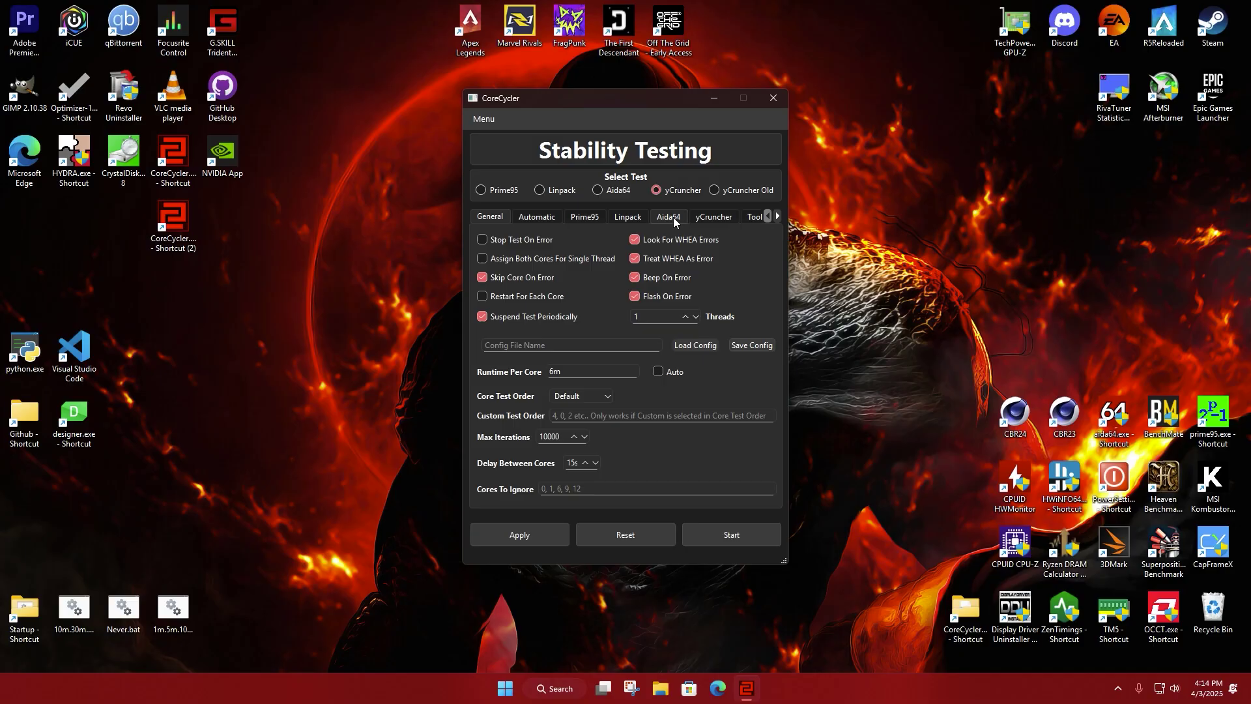
{"action": "left_click", "coordinate": [699, 219]}
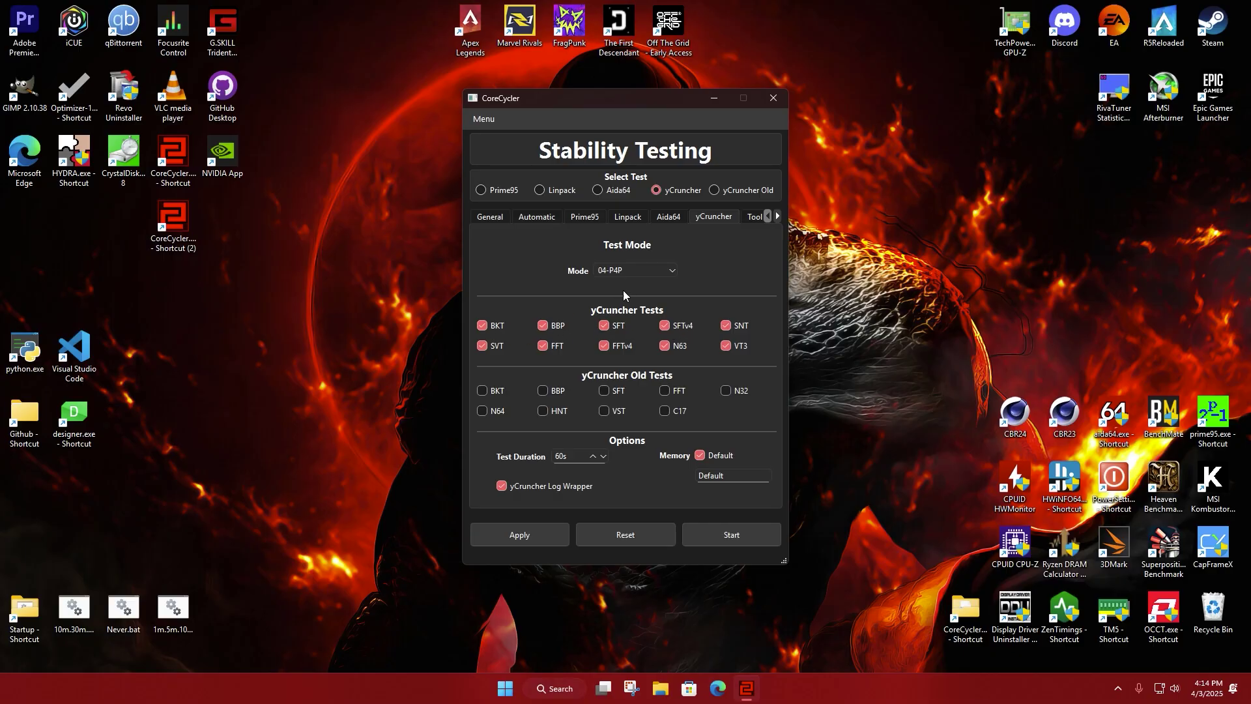
Step: Turn on Restart For Each Core in the general settings, and reset all settings to the defaults
{"action": "left_click", "coordinate": [502, 217]}
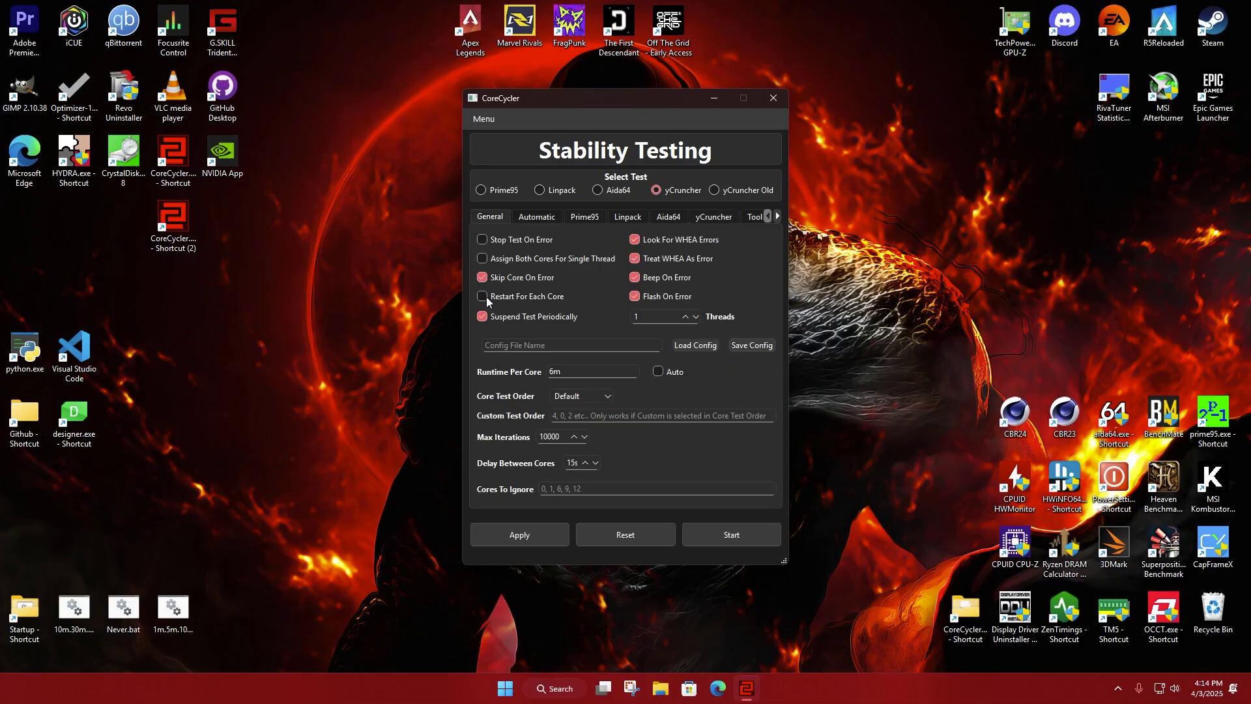
{"action": "left_click", "coordinate": [495, 299]}
{"action": "left_click", "coordinate": [628, 533]}
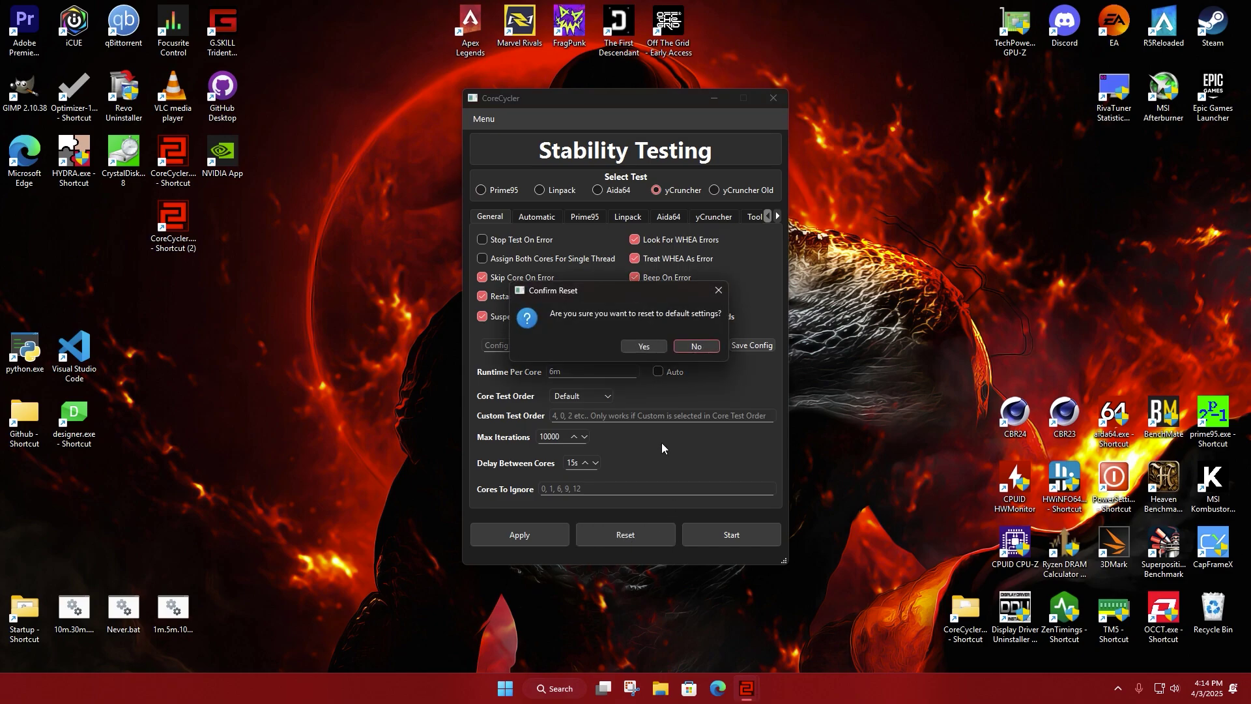
{"action": "left_click", "coordinate": [655, 344]}
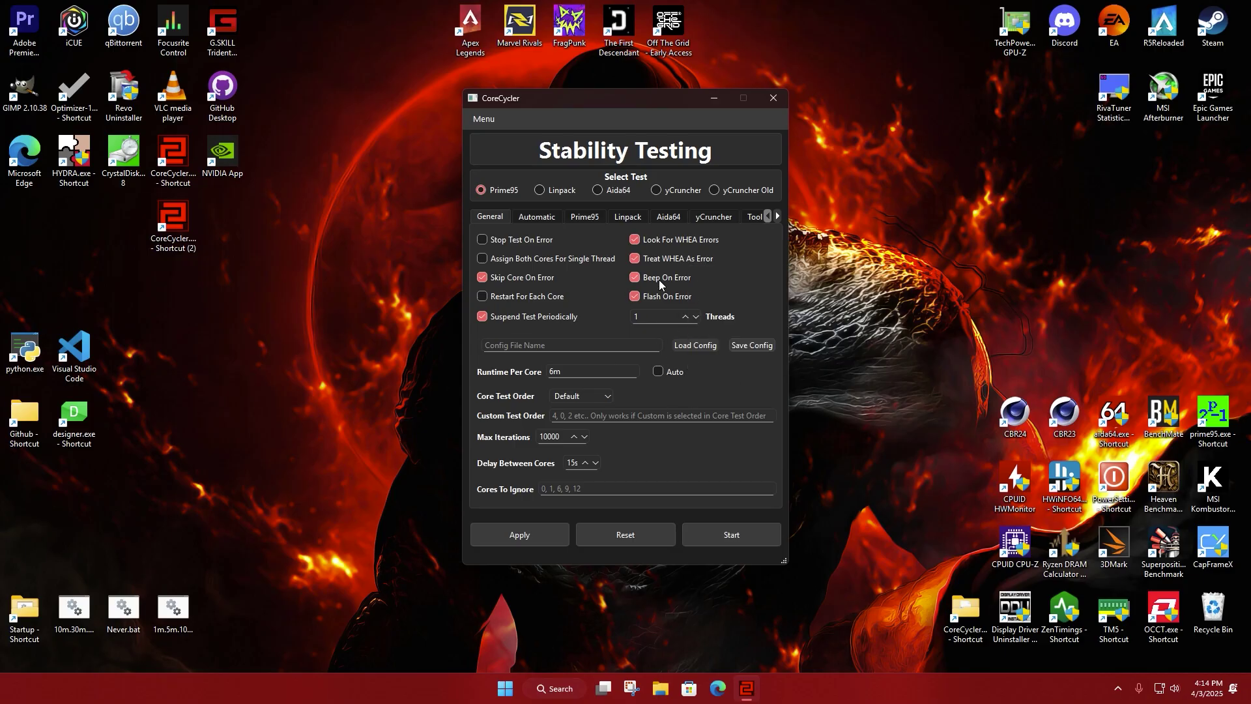
Step: Set Threads to 2 and load Lux_AVX2_SFTv4_2-threads.config.ini from the configs folder
{"action": "mouse_move", "coordinate": [688, 280]}
{"action": "left_click", "coordinate": [684, 317]}
{"action": "left_click", "coordinate": [521, 347]}
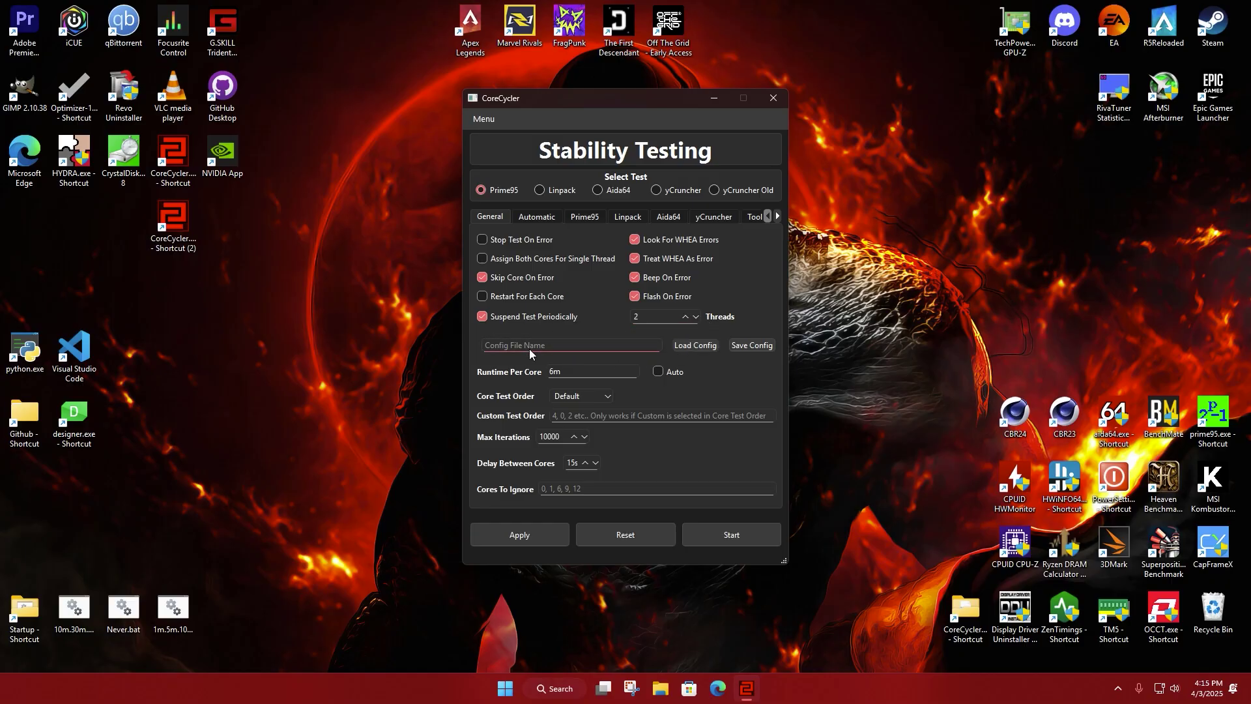
{"action": "left_click", "coordinate": [697, 345]}
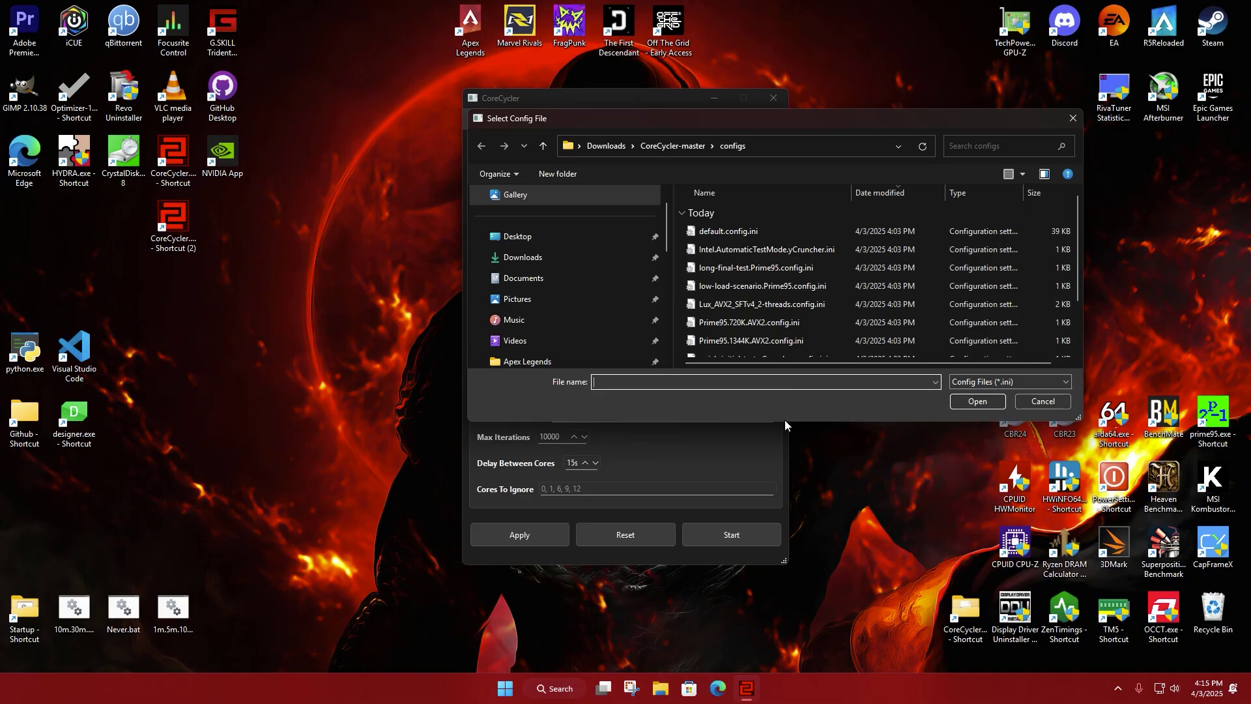
{"action": "left_click_drag", "start_coordinate": [784, 420], "coordinate": [796, 529]}
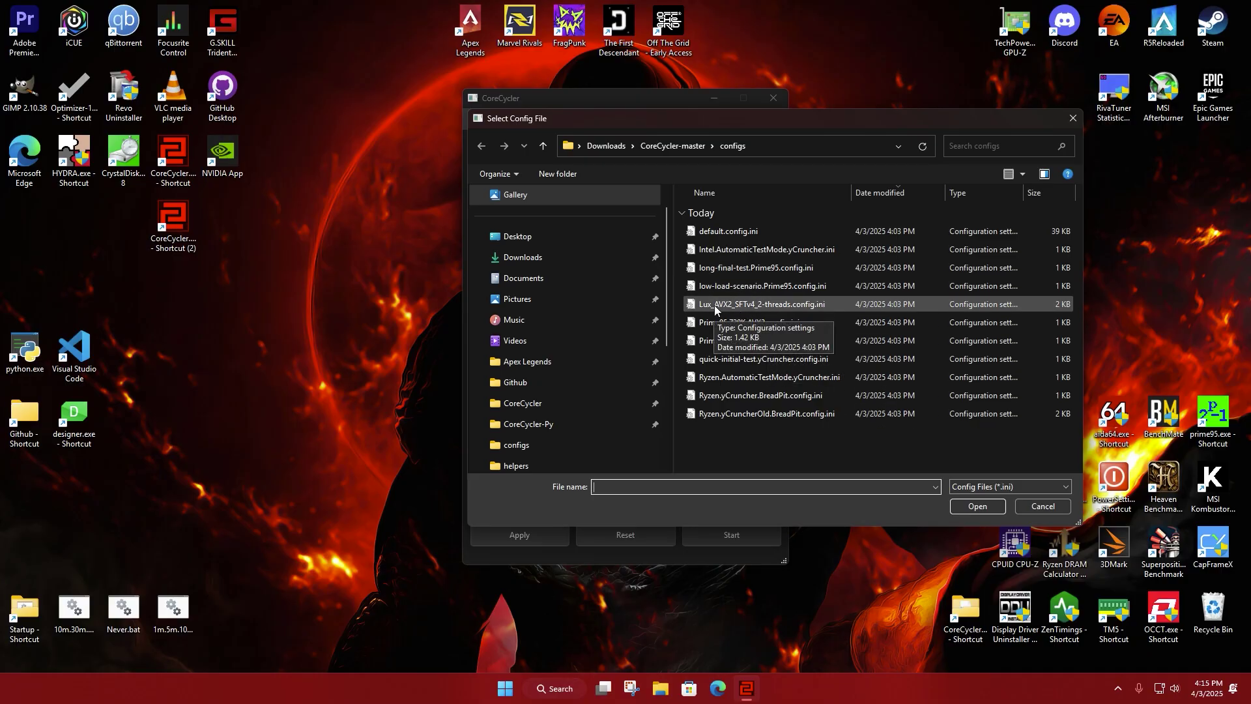
{"action": "double_click", "coordinate": [768, 305]}
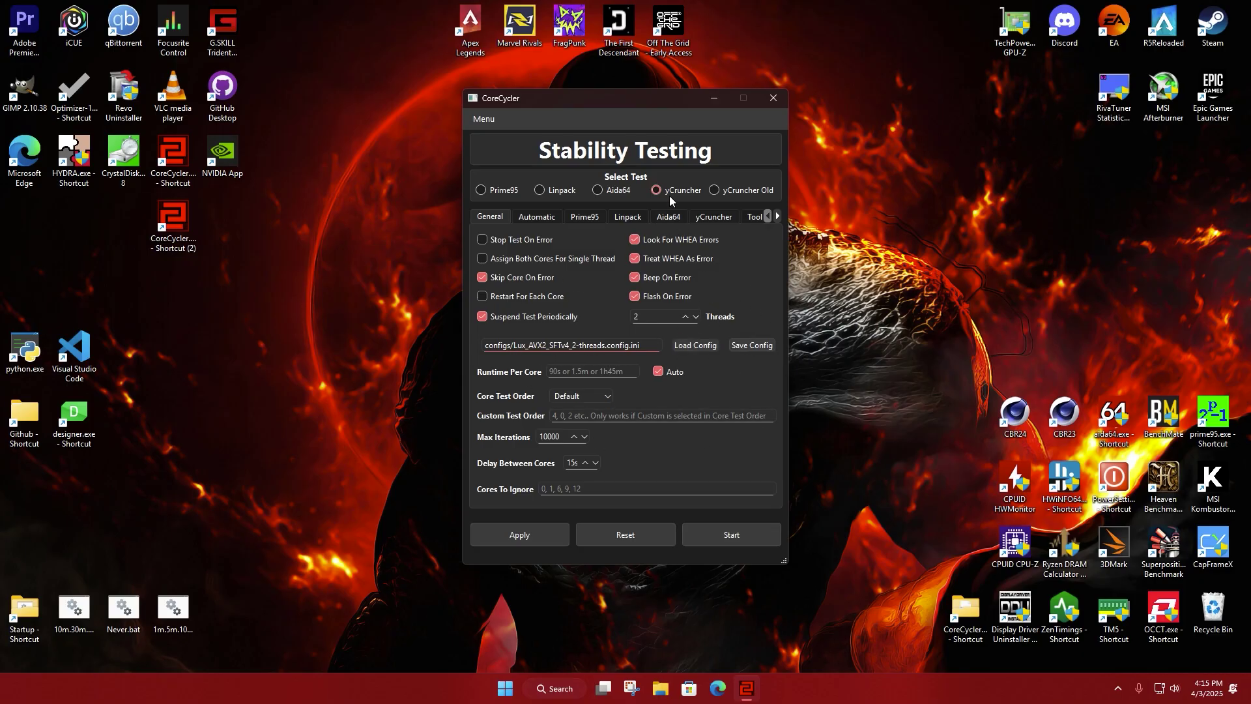
Step: Set the yCruncher test duration to 3000s and apply the settings
{"action": "left_click", "coordinate": [712, 217]}
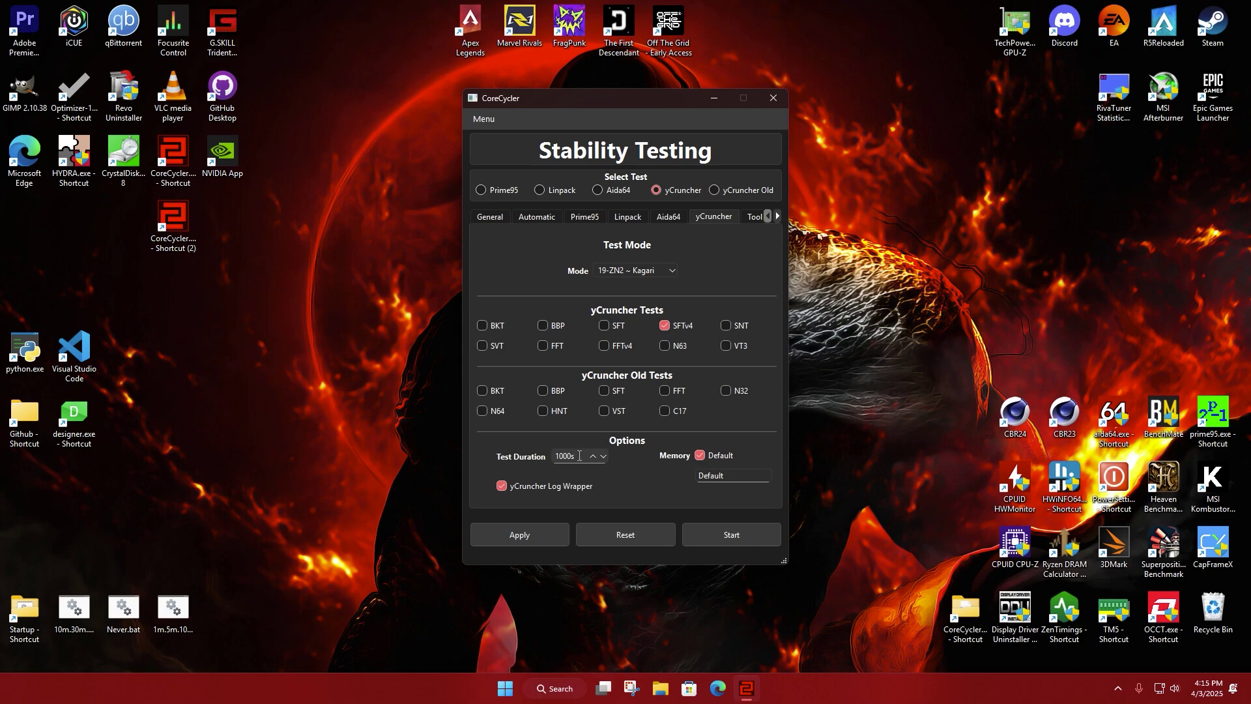
{"action": "left_click", "coordinate": [579, 458]}
{"action": "type", "text": "3000"}
{"action": "key", "text": "Return"}
{"action": "left_click", "coordinate": [562, 532]}
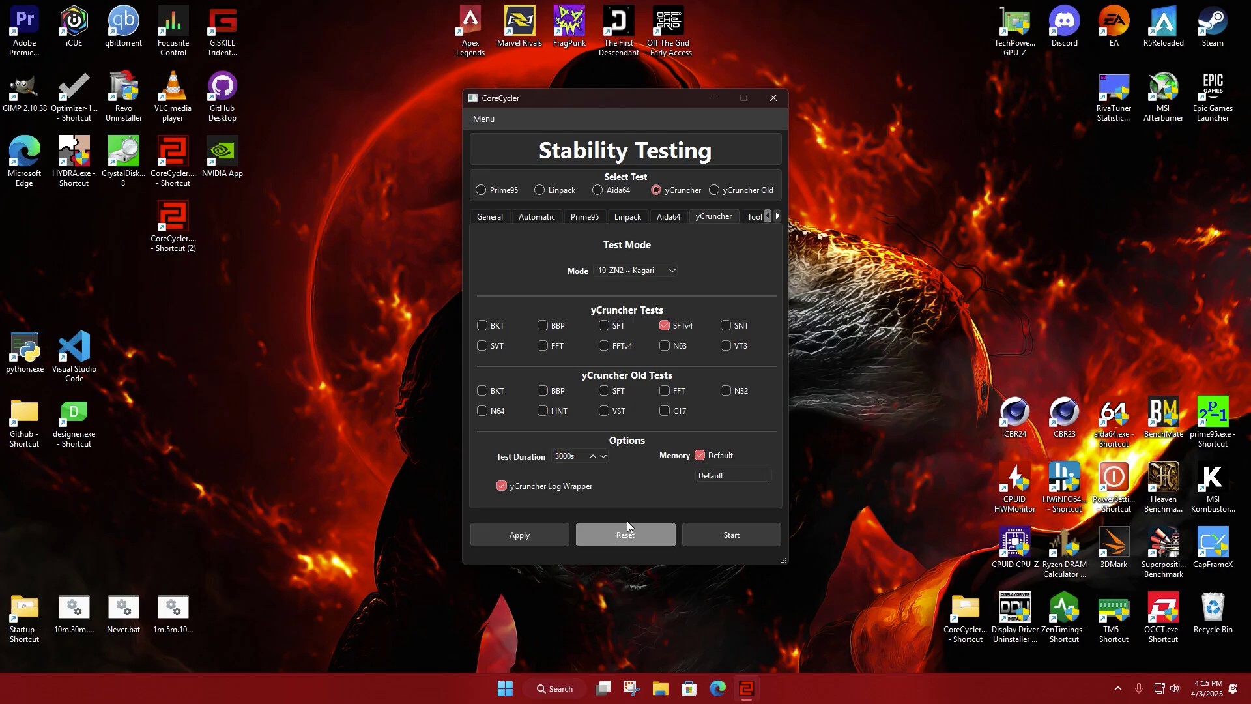
Step: Save the current configuration over the existing Lux_AVX2_SFTv4_2-threads.config.ini
{"action": "left_click", "coordinate": [497, 217]}
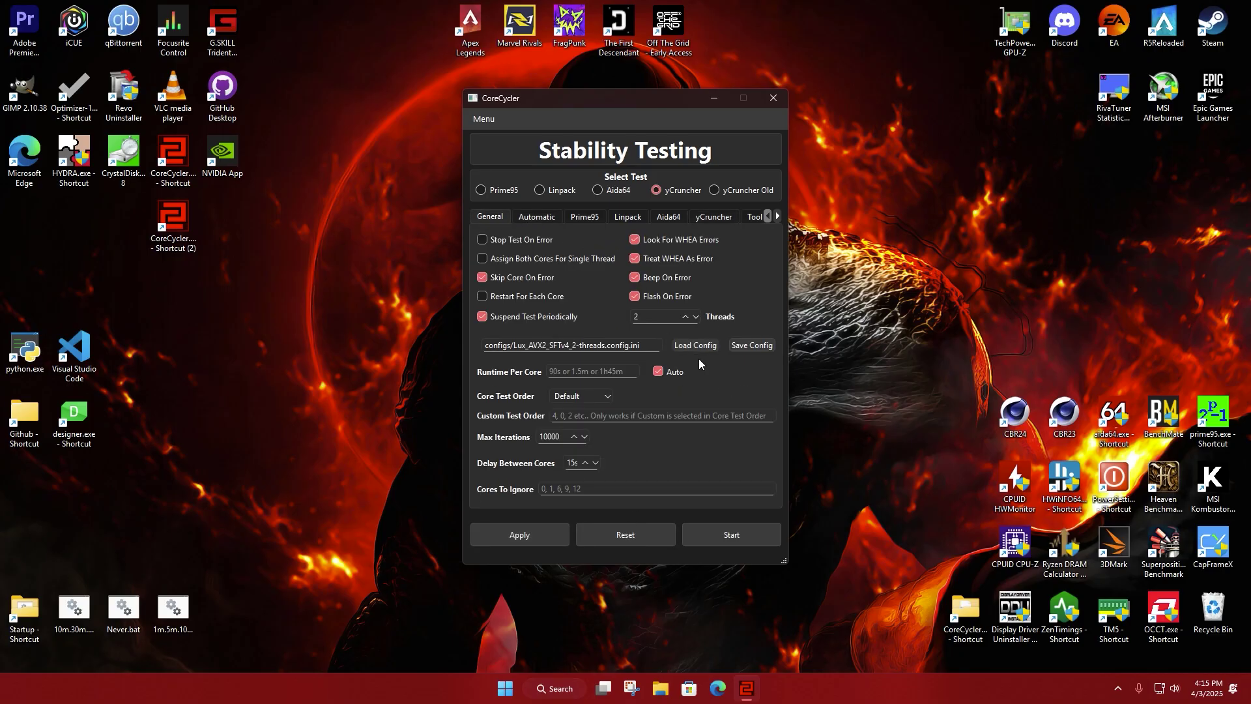
{"action": "left_click", "coordinate": [747, 348]}
{"action": "left_click", "coordinate": [673, 304]}
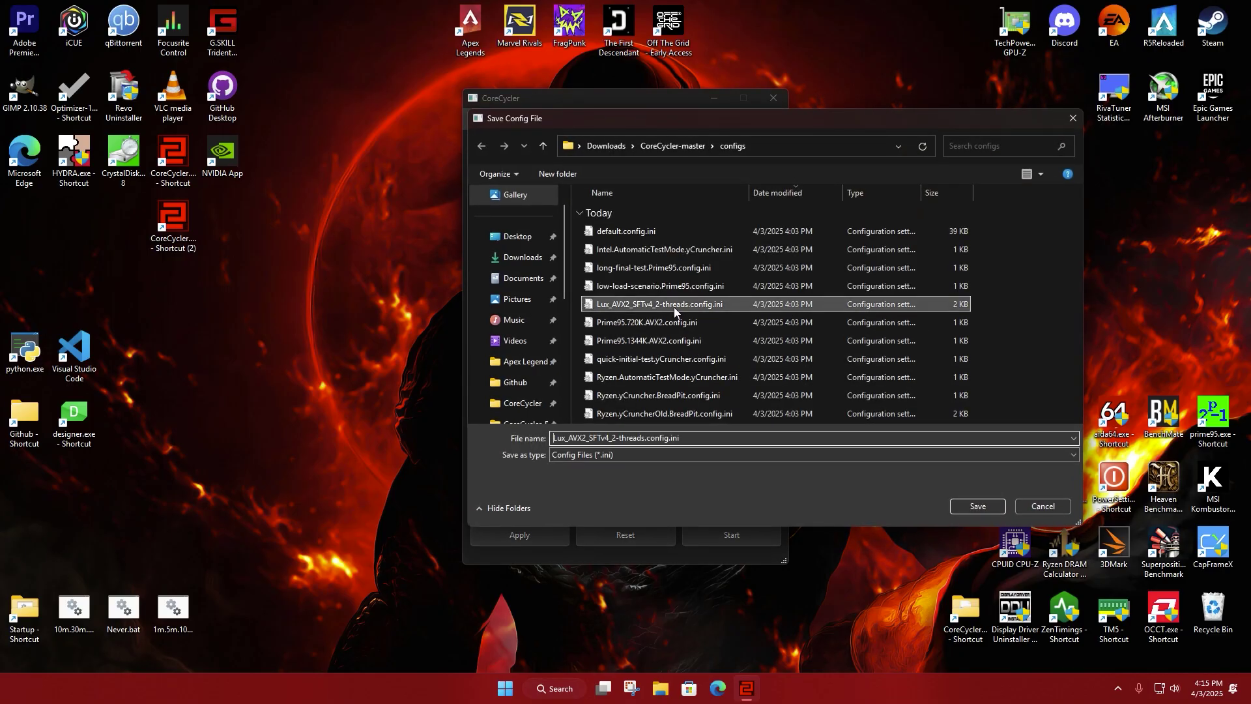
{"action": "left_click", "coordinate": [952, 510]}
{"action": "left_click", "coordinate": [658, 345]}
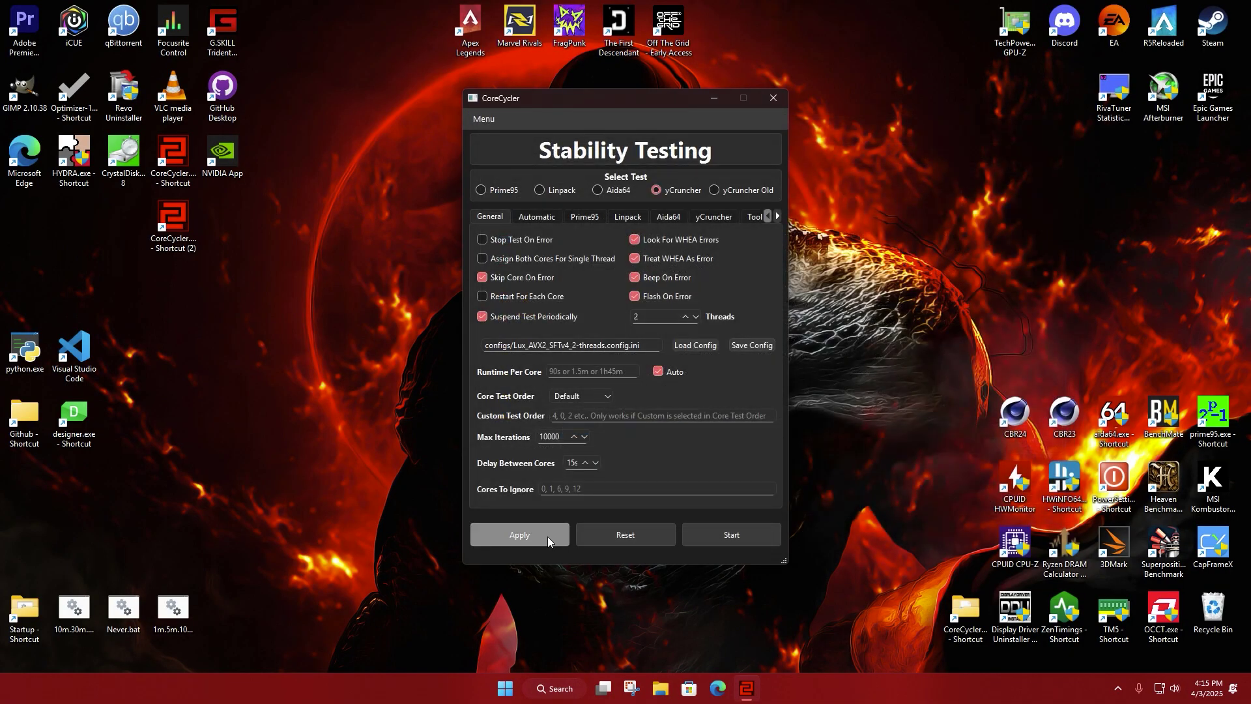
Step: Reload Lux_AVX2_SFTv4_2-threads.config.ini, check its yCruncher settings and apply them
{"action": "left_click", "coordinate": [695, 344]}
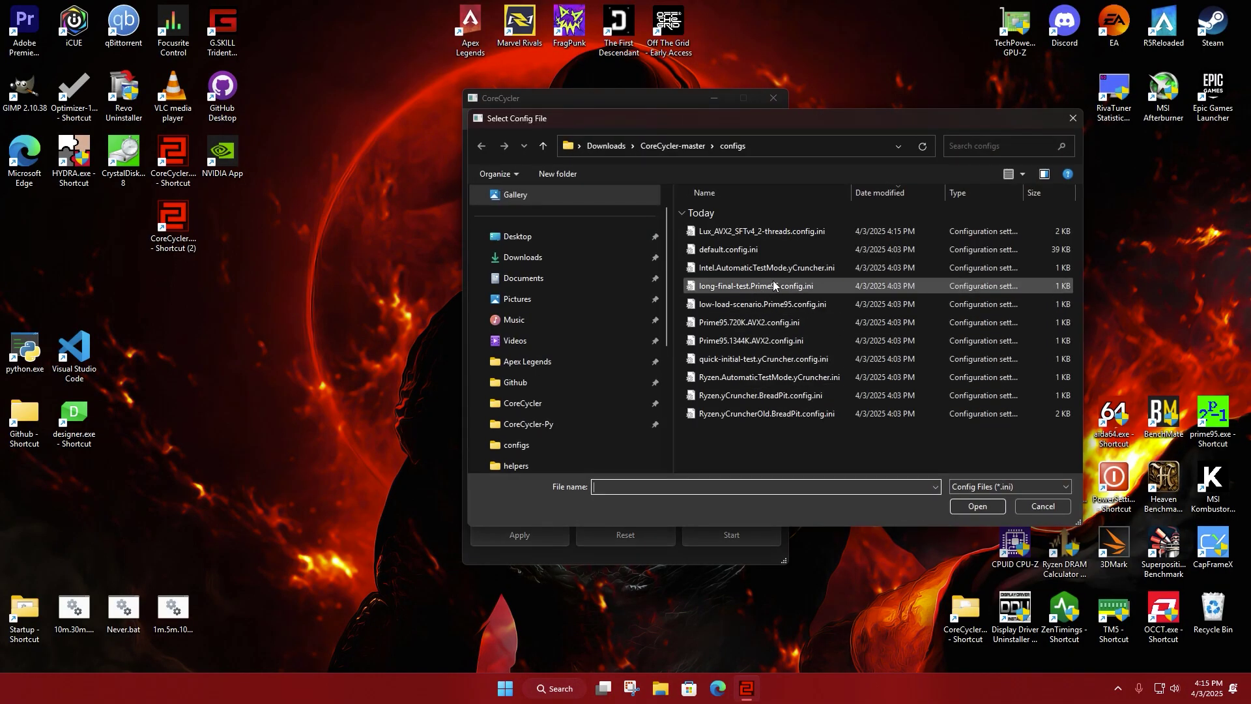
{"action": "double_click", "coordinate": [757, 231]}
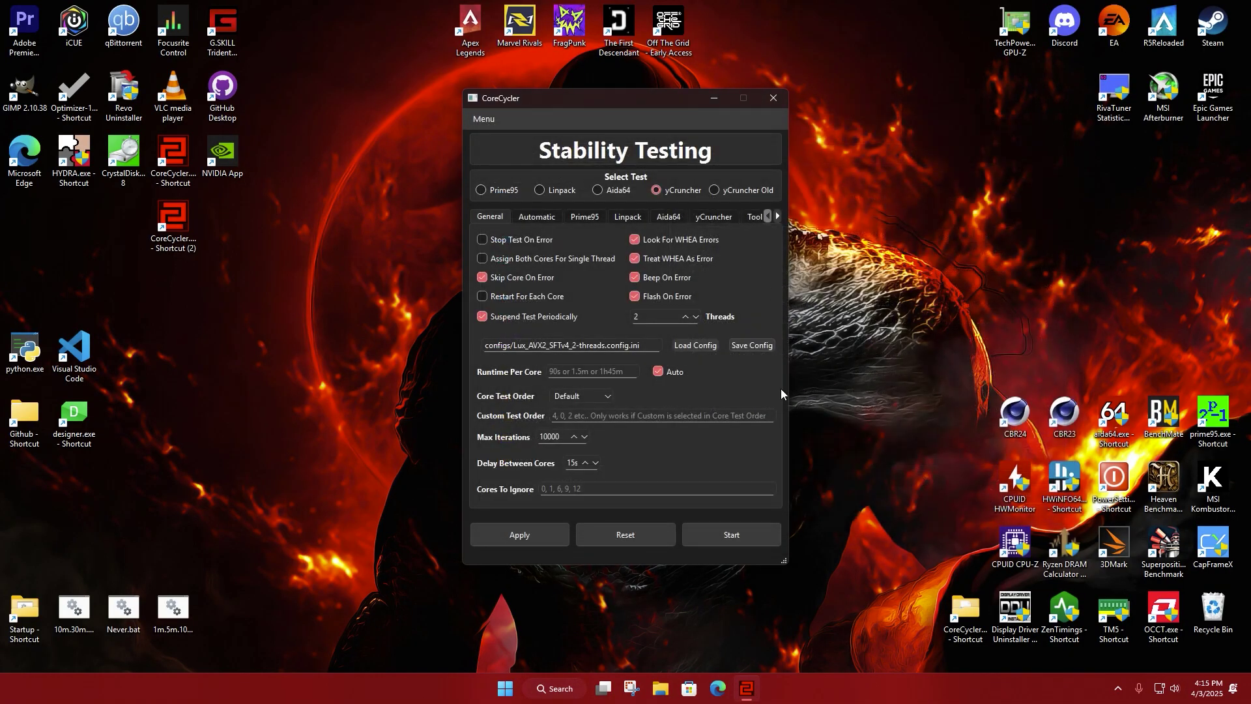
{"action": "left_click", "coordinate": [712, 217]}
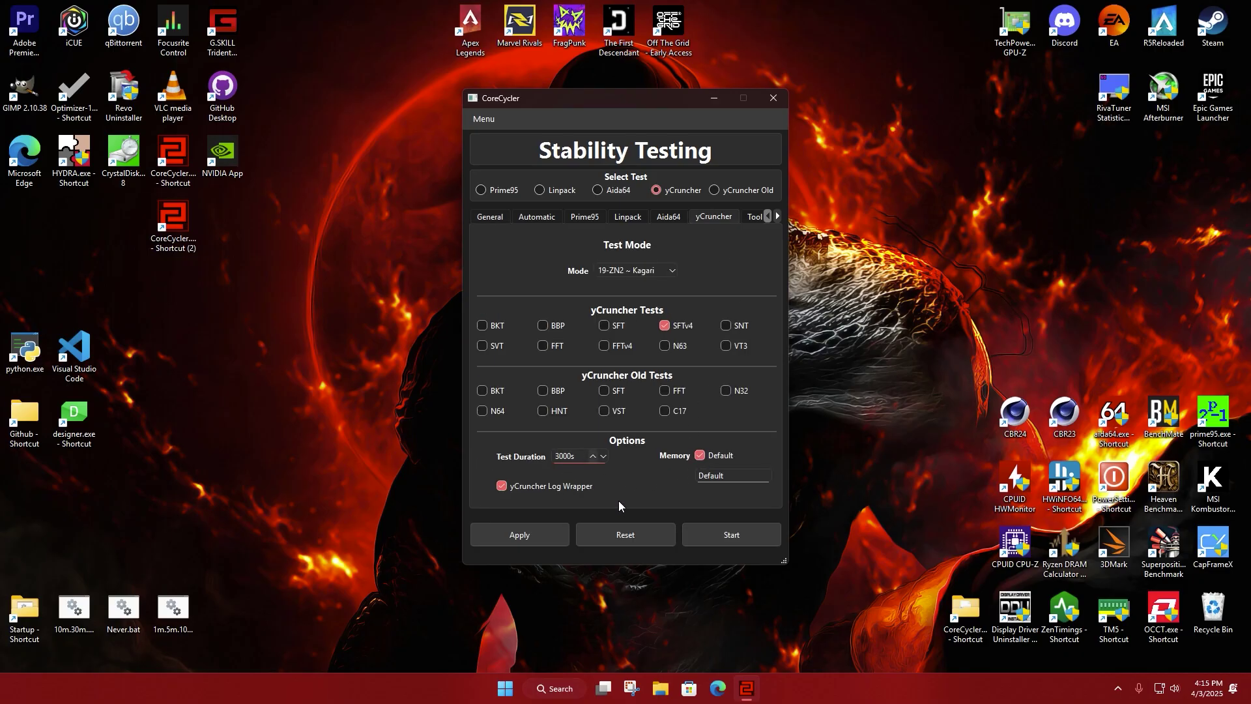
{"action": "left_click", "coordinate": [552, 537]}
{"action": "left_click", "coordinate": [496, 220]}
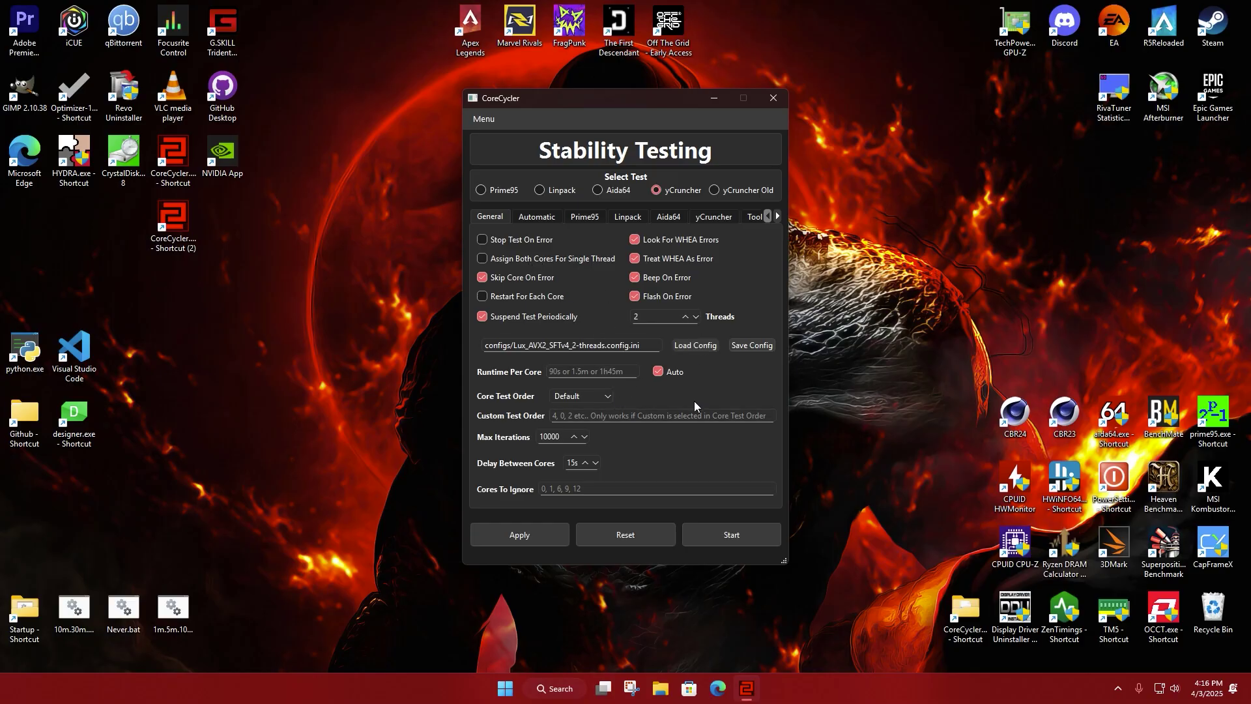
Step: Set the Prime95 FFT size to All
{"action": "left_click", "coordinate": [586, 217]}
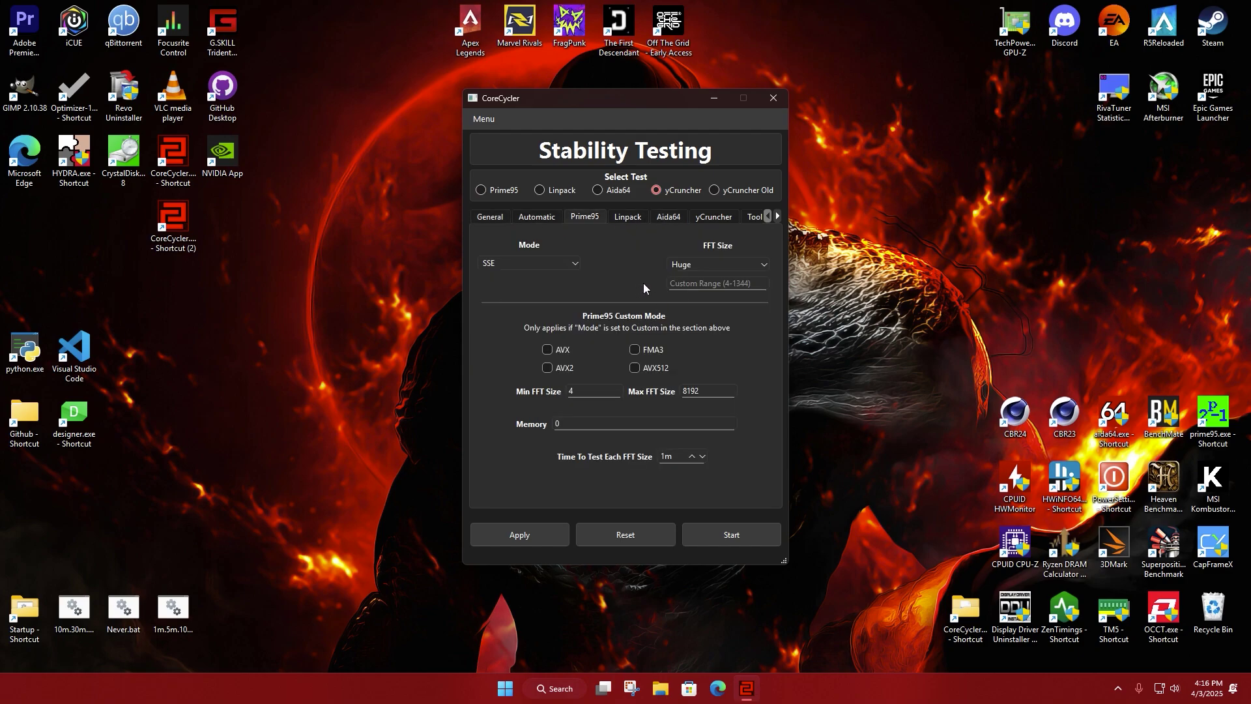
{"action": "left_click", "coordinate": [716, 264]}
{"action": "left_click", "coordinate": [701, 359]}
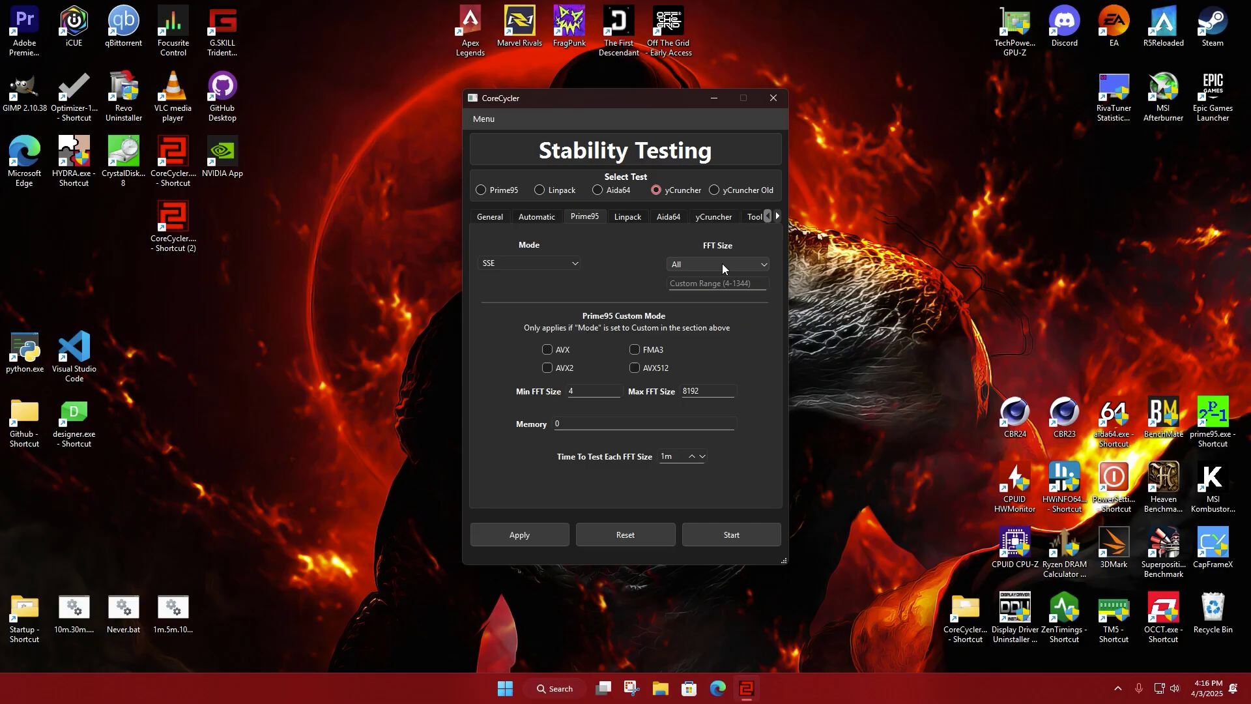
Step: Set the runtime per core to 6m in the general settings and turn off its Auto option
{"action": "left_click", "coordinate": [490, 216]}
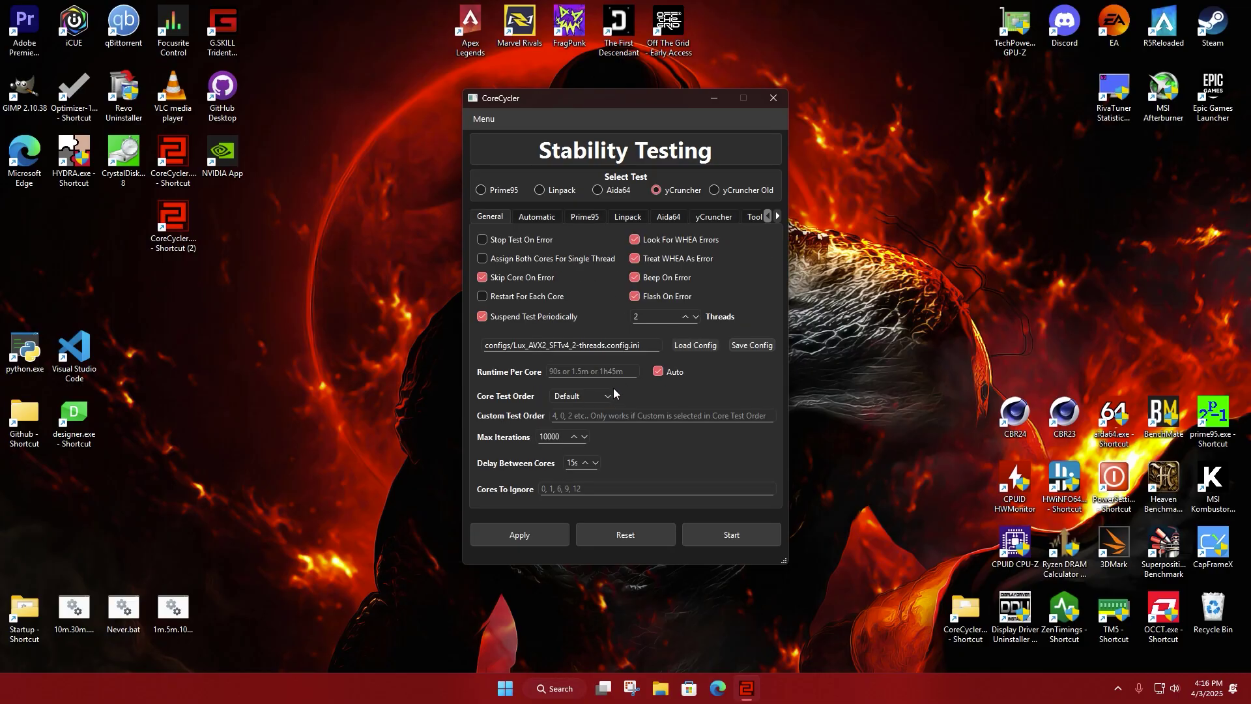
{"action": "left_click", "coordinate": [592, 376]}
{"action": "type", "text": "6m"}
{"action": "left_click", "coordinate": [662, 374]}
Step: Check the Prime95 FFT settings and turn the Auto runtime per core back on
{"action": "left_click", "coordinate": [580, 217]}
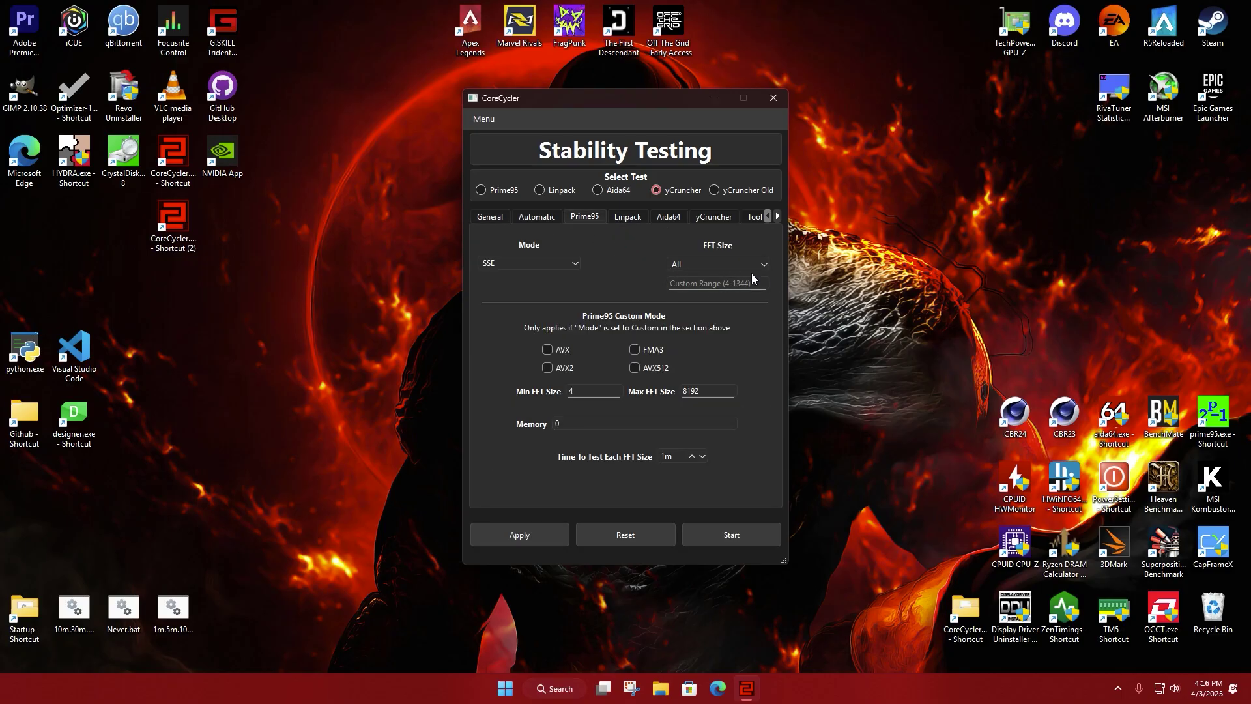
{"action": "left_click", "coordinate": [491, 217]}
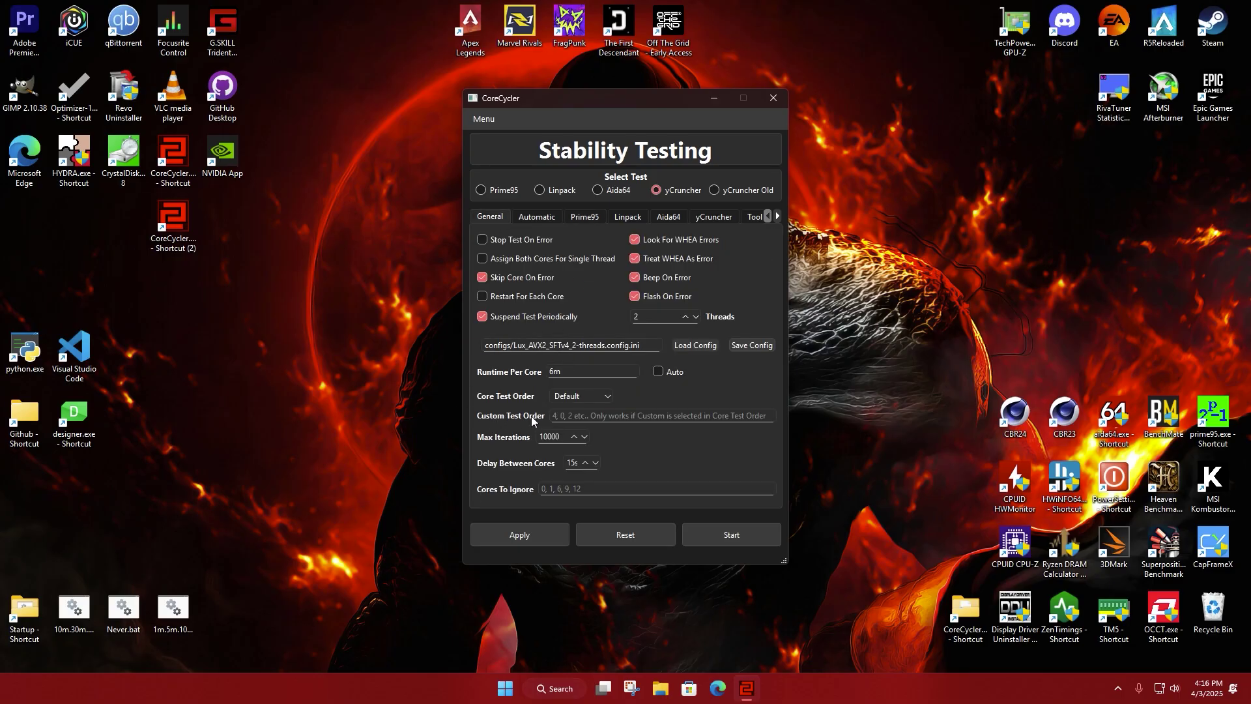
{"action": "left_click", "coordinate": [658, 372]}
Step: Compare the Prime95 settings with the general runtime settings and examine the available FFT size options
{"action": "left_click", "coordinate": [590, 217]}
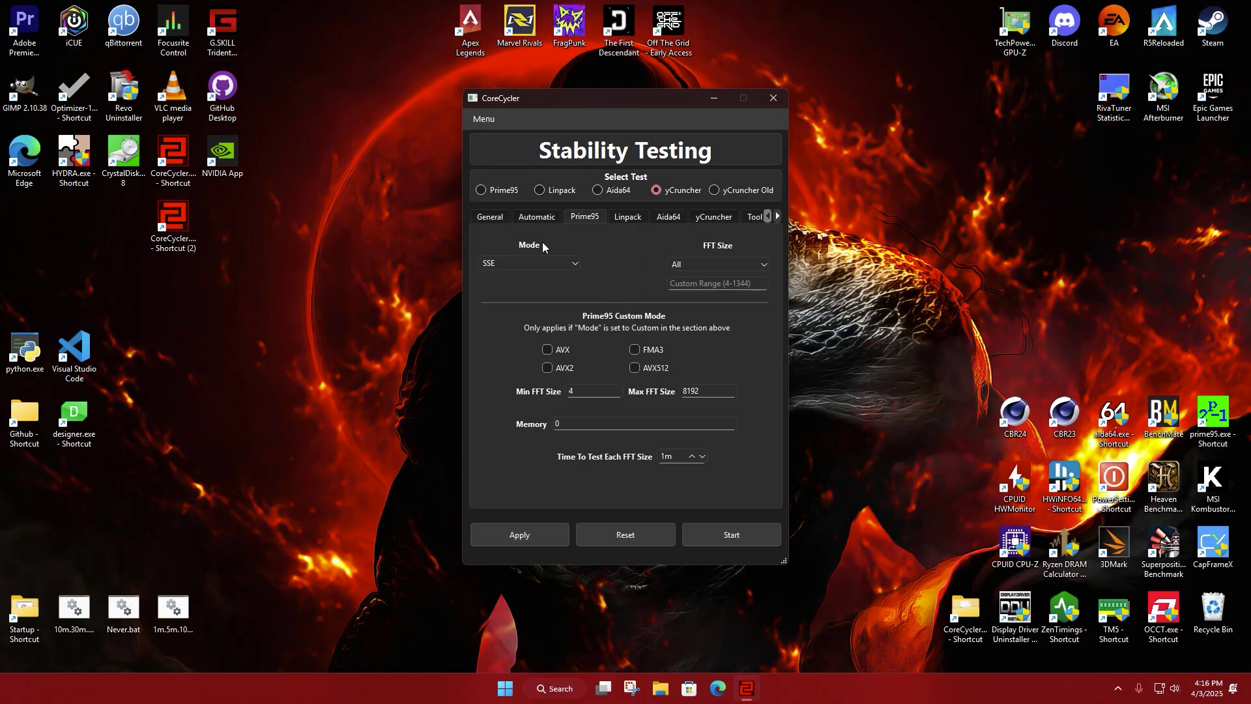
{"action": "left_click", "coordinate": [495, 218]}
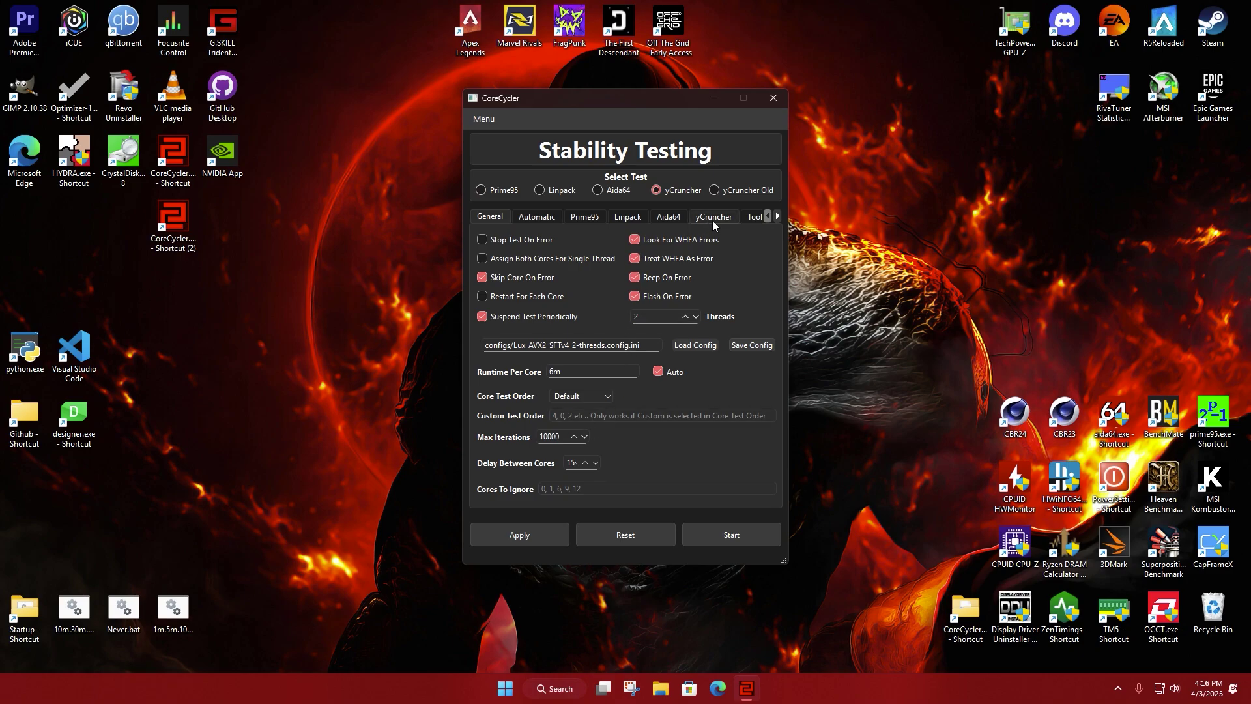
{"action": "left_click", "coordinate": [586, 215]}
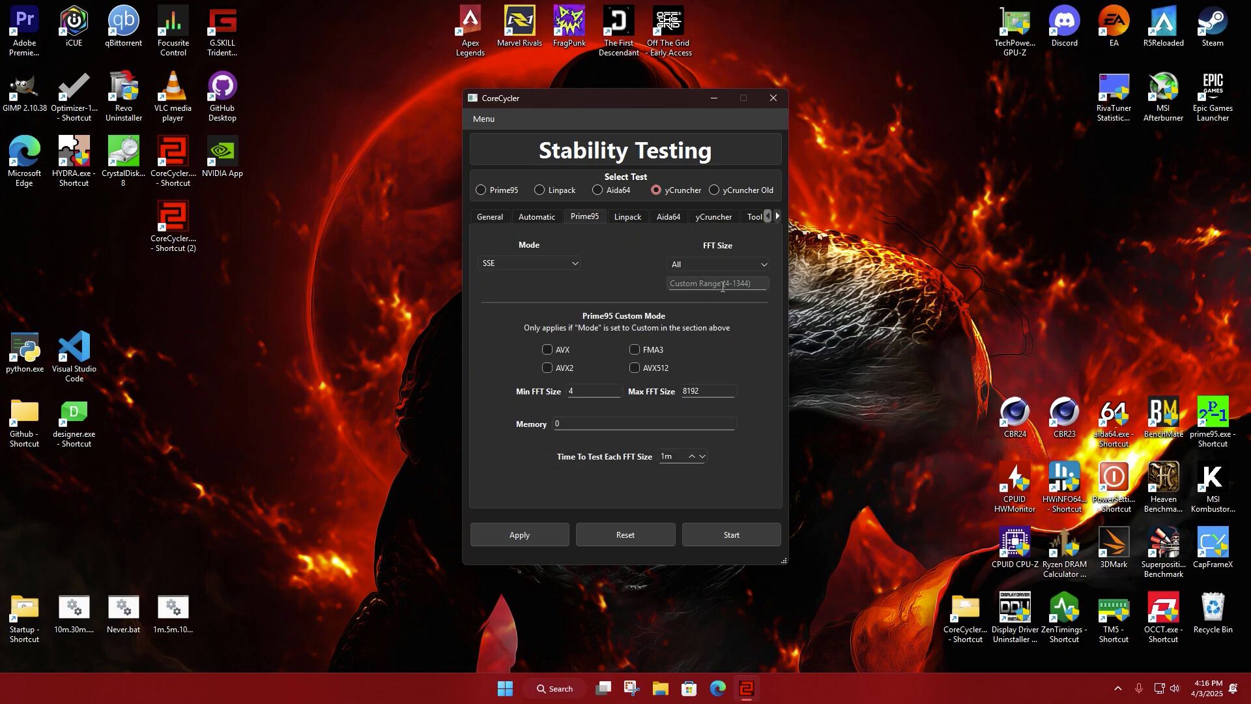
{"action": "left_click", "coordinate": [717, 264]}
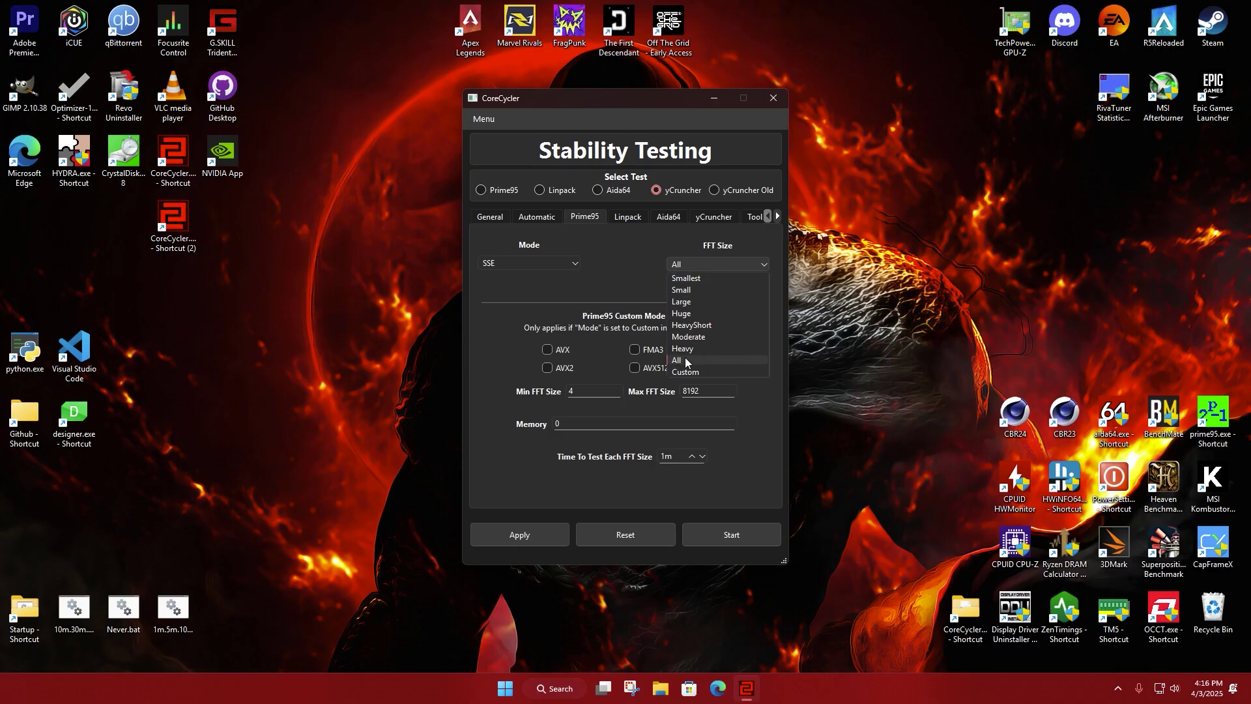
{"action": "left_click", "coordinate": [706, 370]}
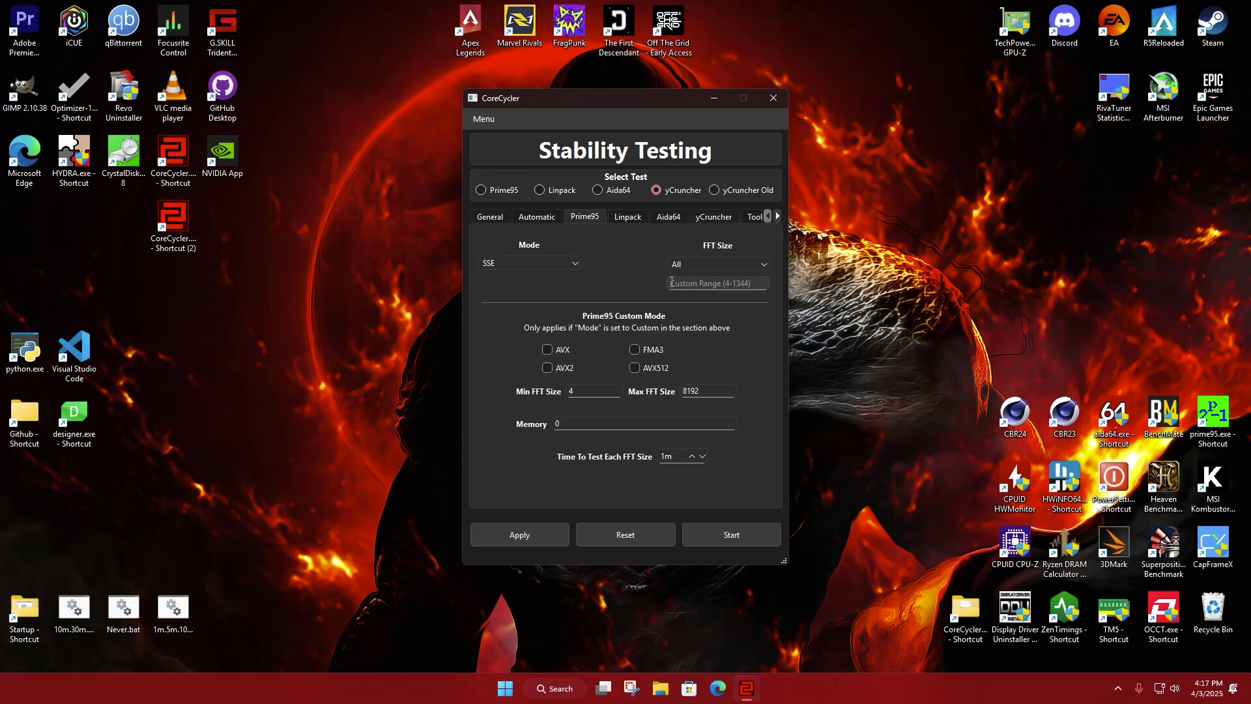
Step: Examine the Core Test Order explanation and its available options in the general settings, leaving Default selected
{"action": "left_click", "coordinate": [498, 217]}
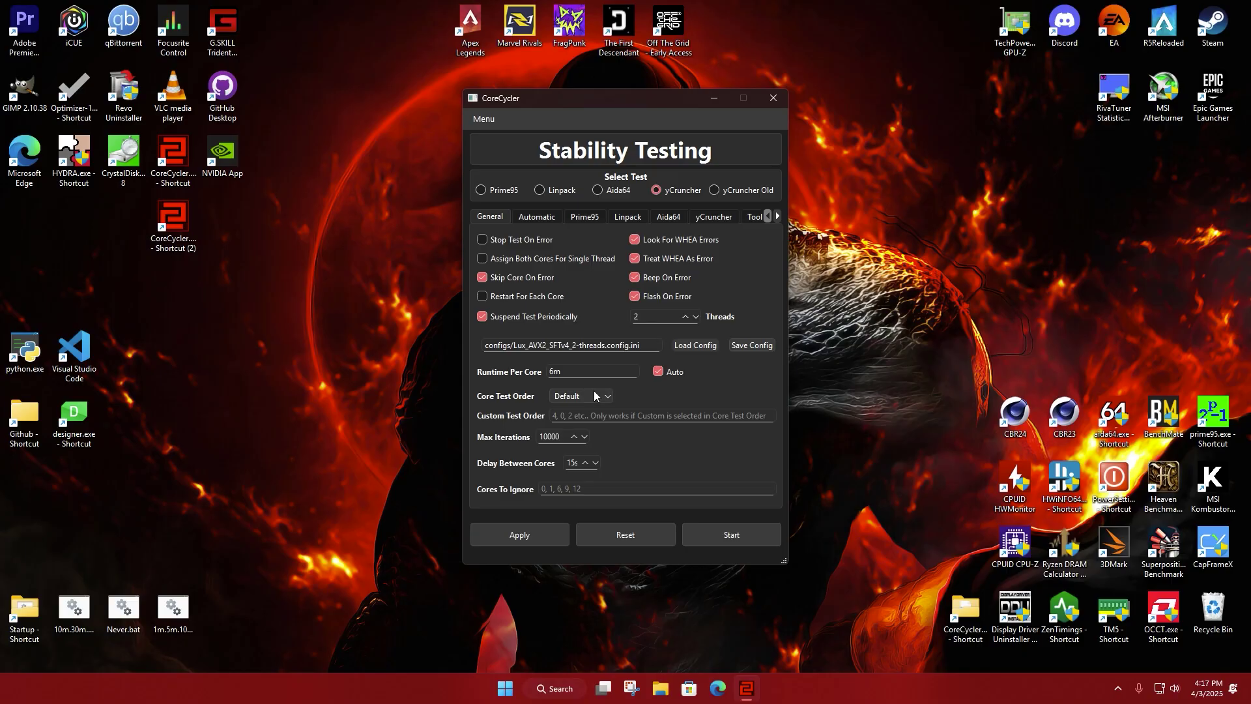
{"action": "left_click", "coordinate": [569, 397]}
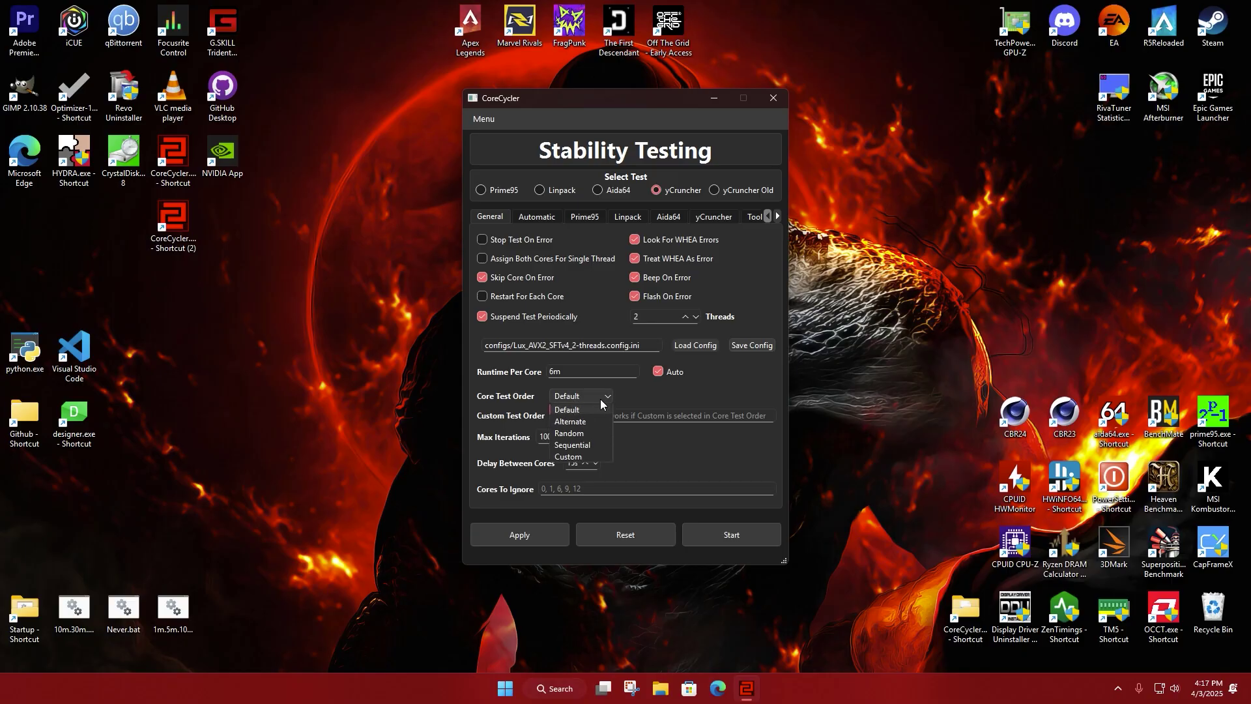
{"action": "left_click", "coordinate": [596, 390]}
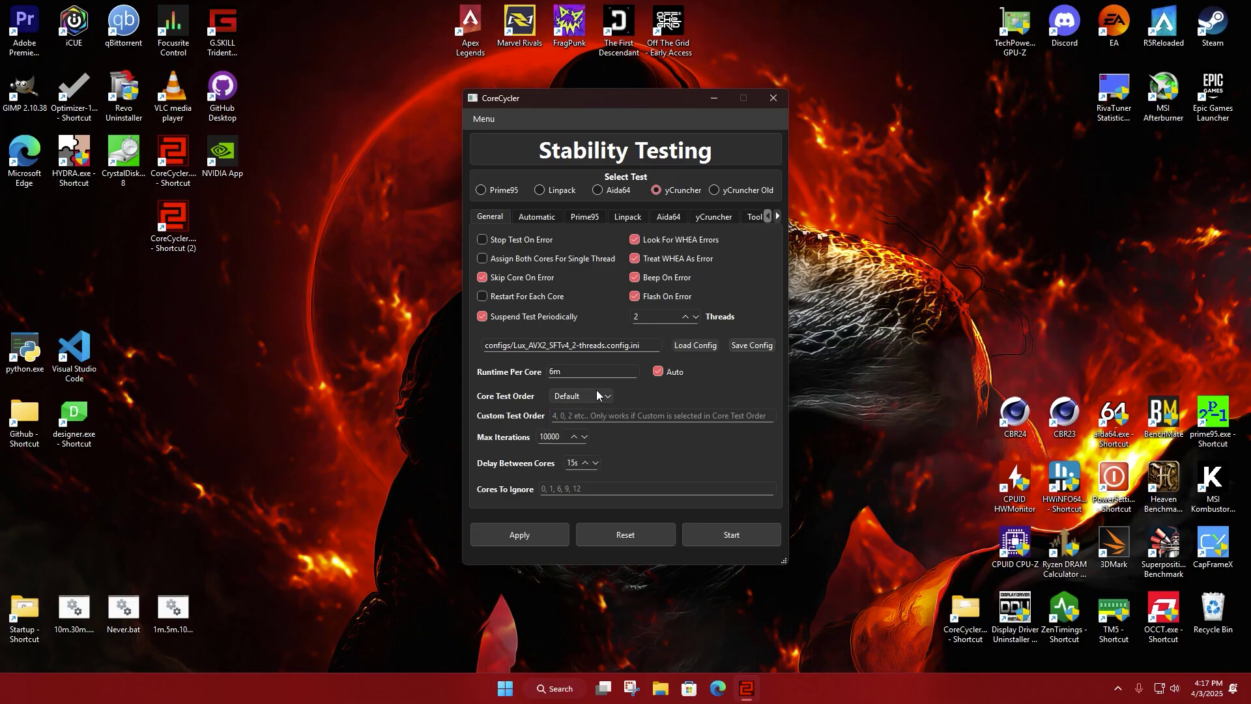
{"action": "mouse_move", "coordinate": [597, 390]}
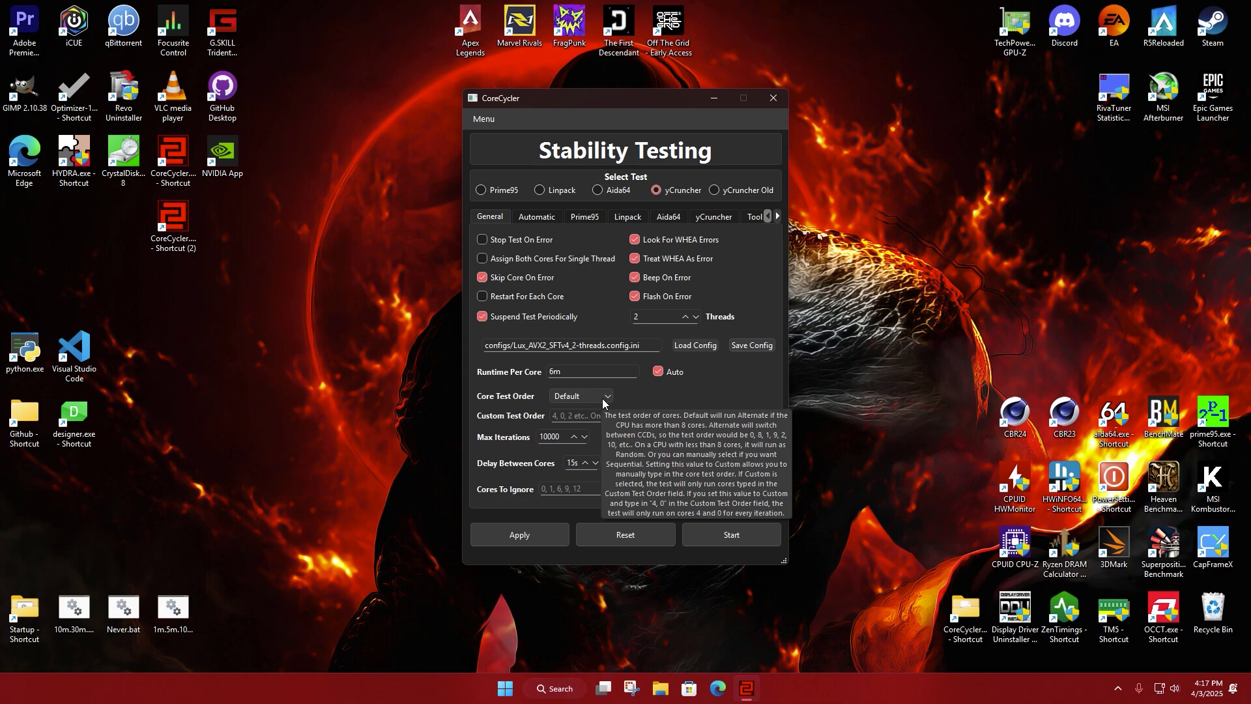
{"action": "left_click", "coordinate": [610, 396]}
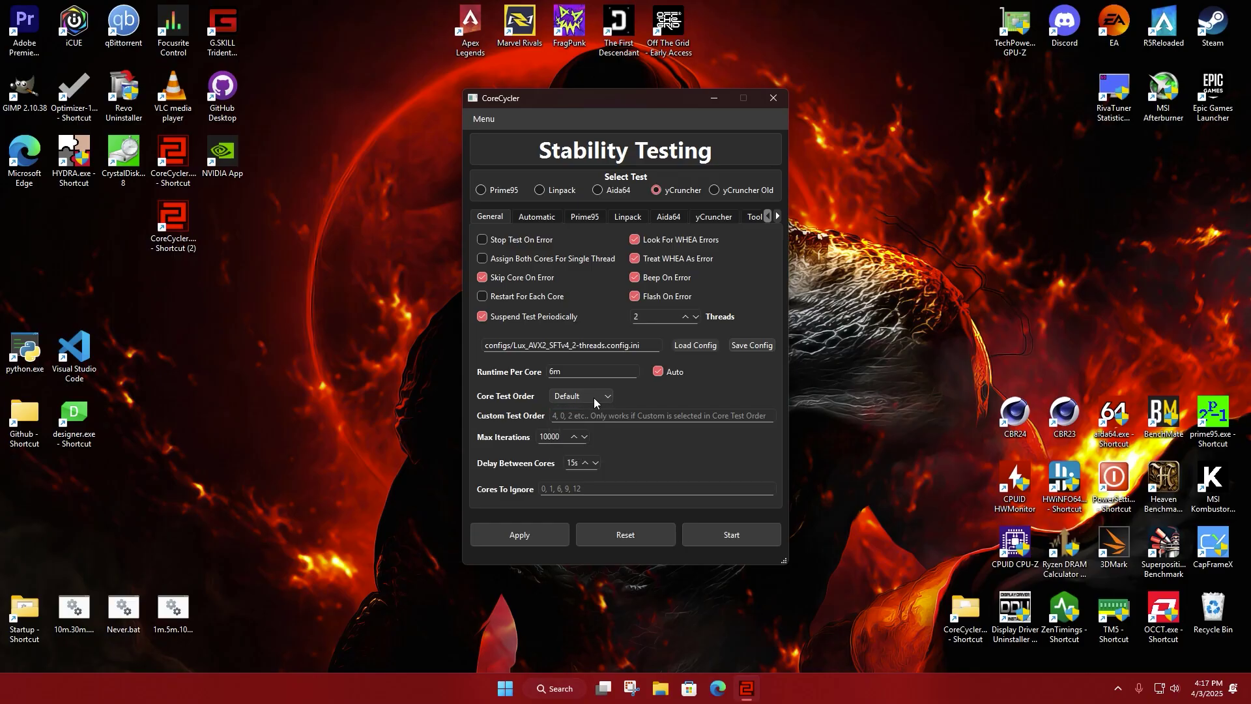
{"action": "left_click", "coordinate": [595, 398]}
{"action": "left_click", "coordinate": [597, 396]}
{"action": "left_click", "coordinate": [604, 396]}
{"action": "left_click", "coordinate": [588, 433]}
{"action": "left_click", "coordinate": [597, 399]}
{"action": "left_click", "coordinate": [570, 409]}
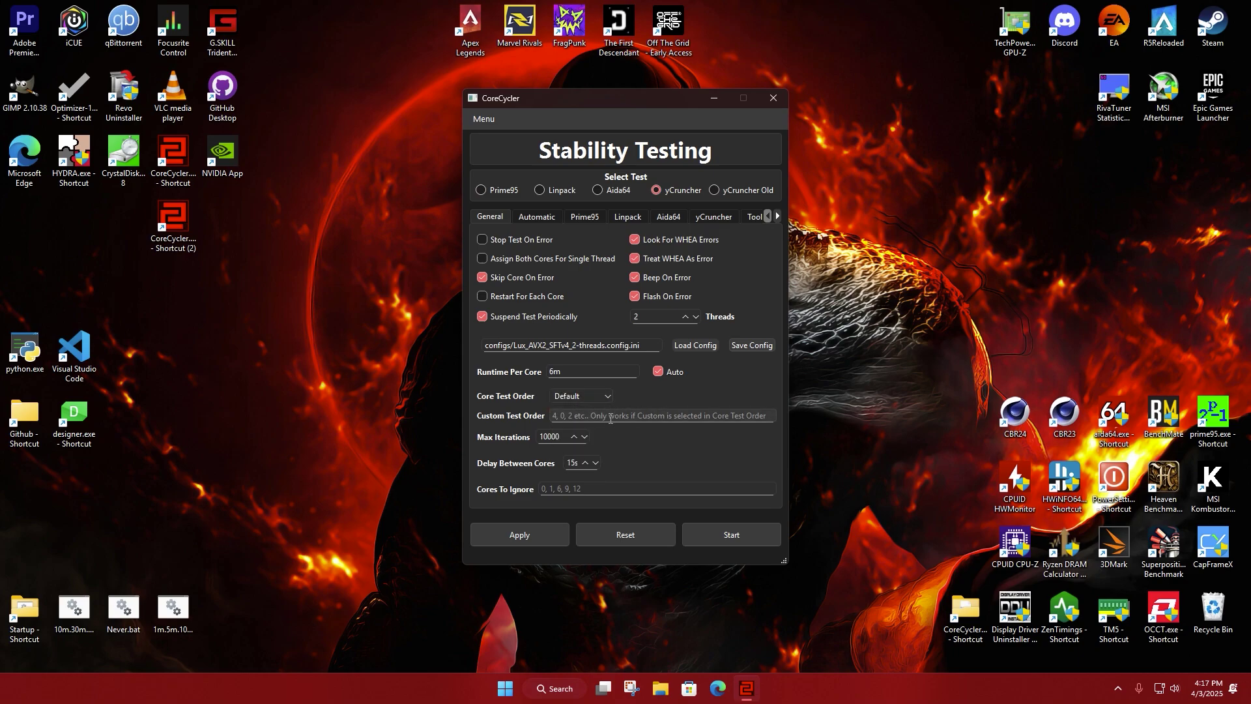
Step: Set the core test order to Custom with the order 4, 0 and the max iterations to 5
{"action": "left_click", "coordinate": [593, 397]}
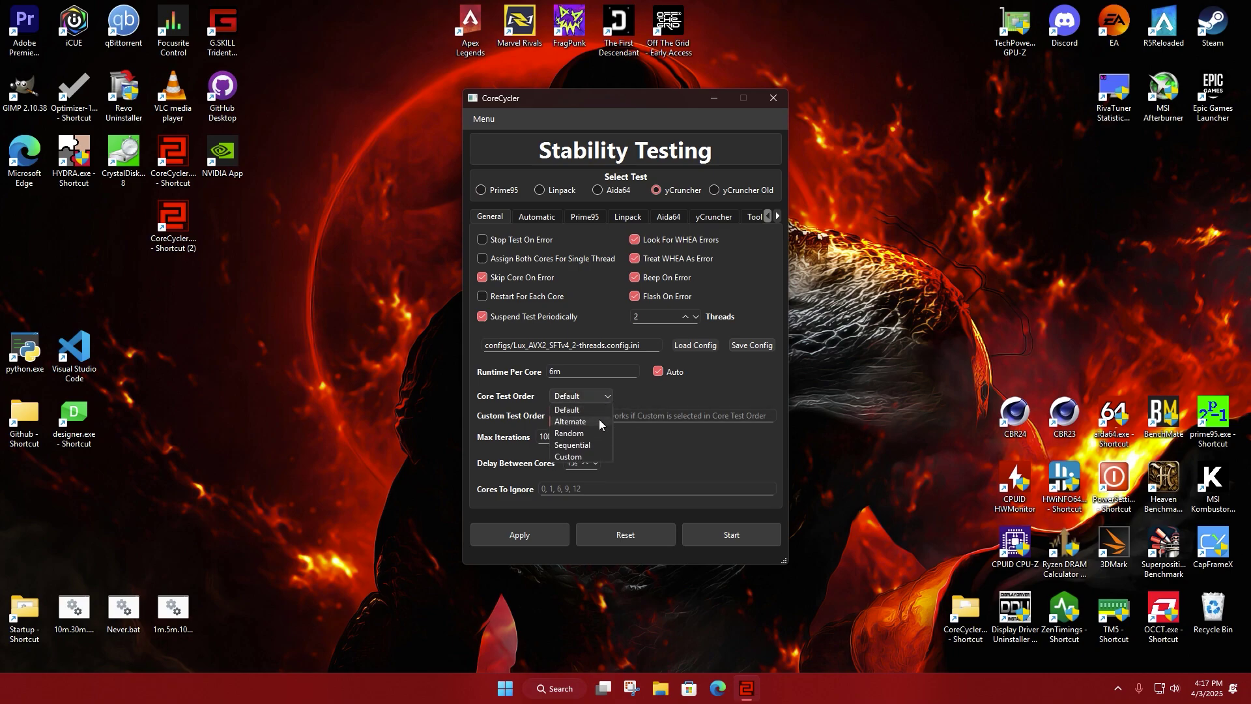
{"action": "left_click", "coordinate": [579, 457]}
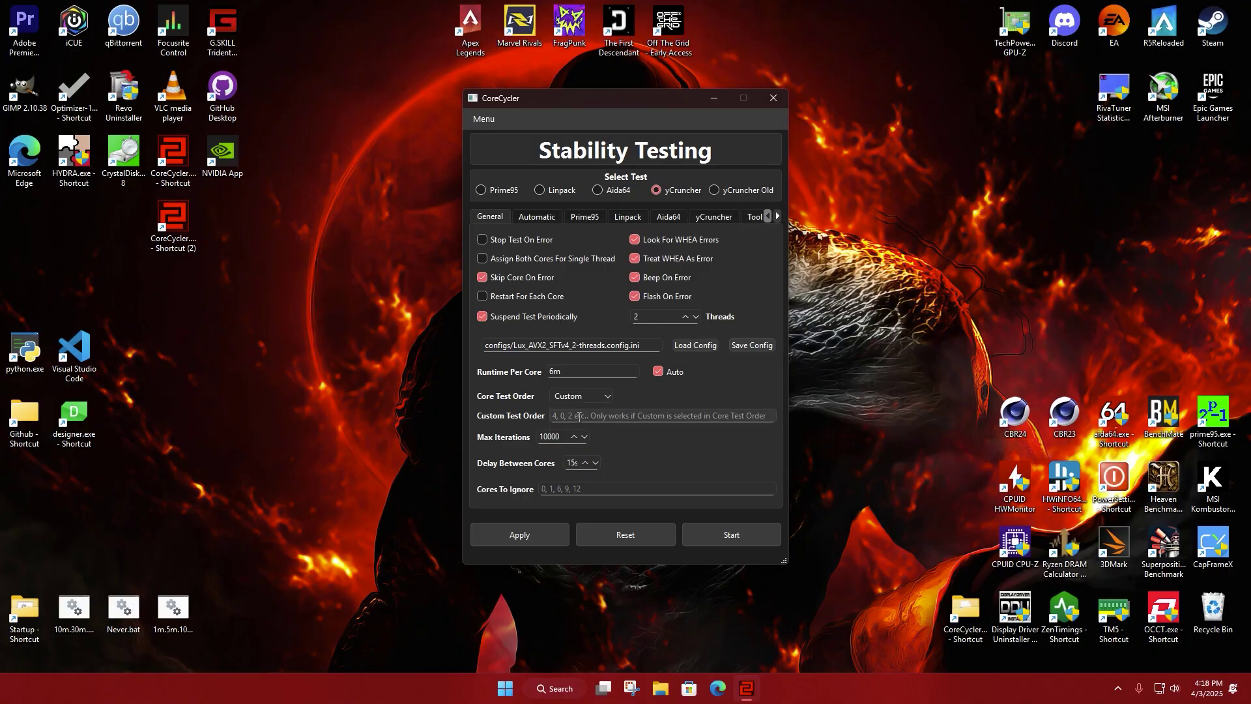
{"action": "left_click", "coordinate": [579, 416]}
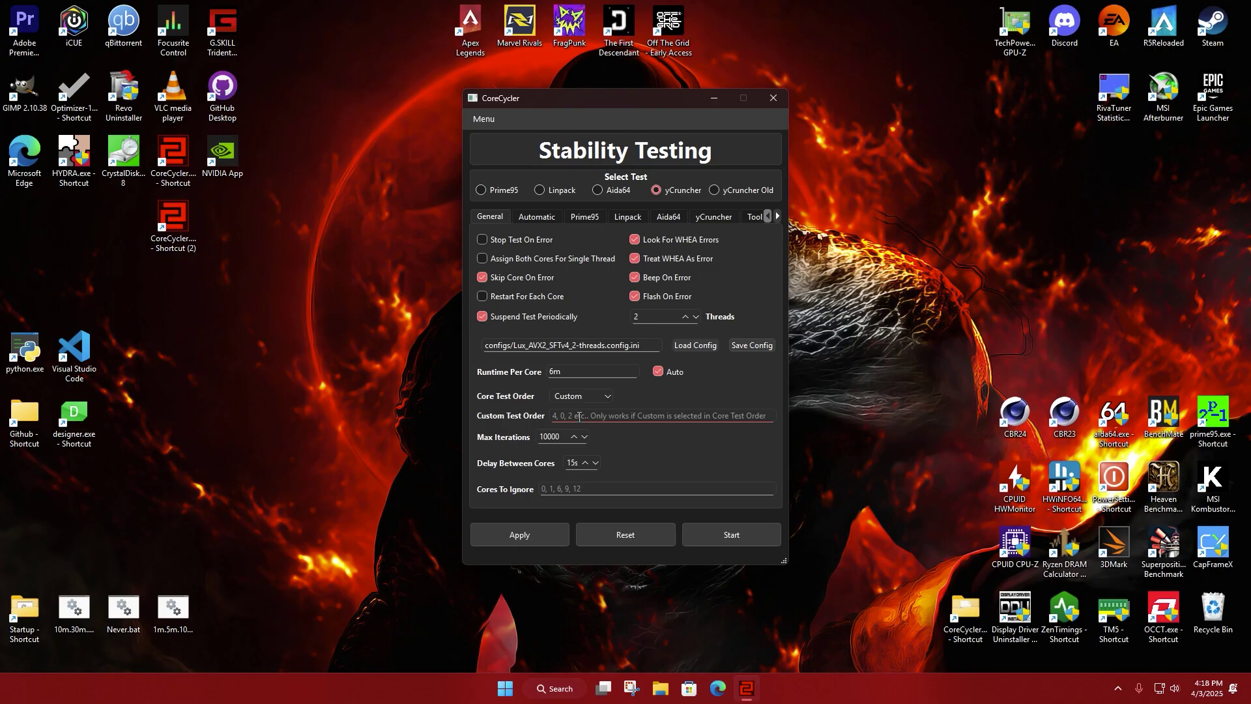
{"action": "type", "text": "4, 0"}
{"action": "double_click", "coordinate": [557, 437]}
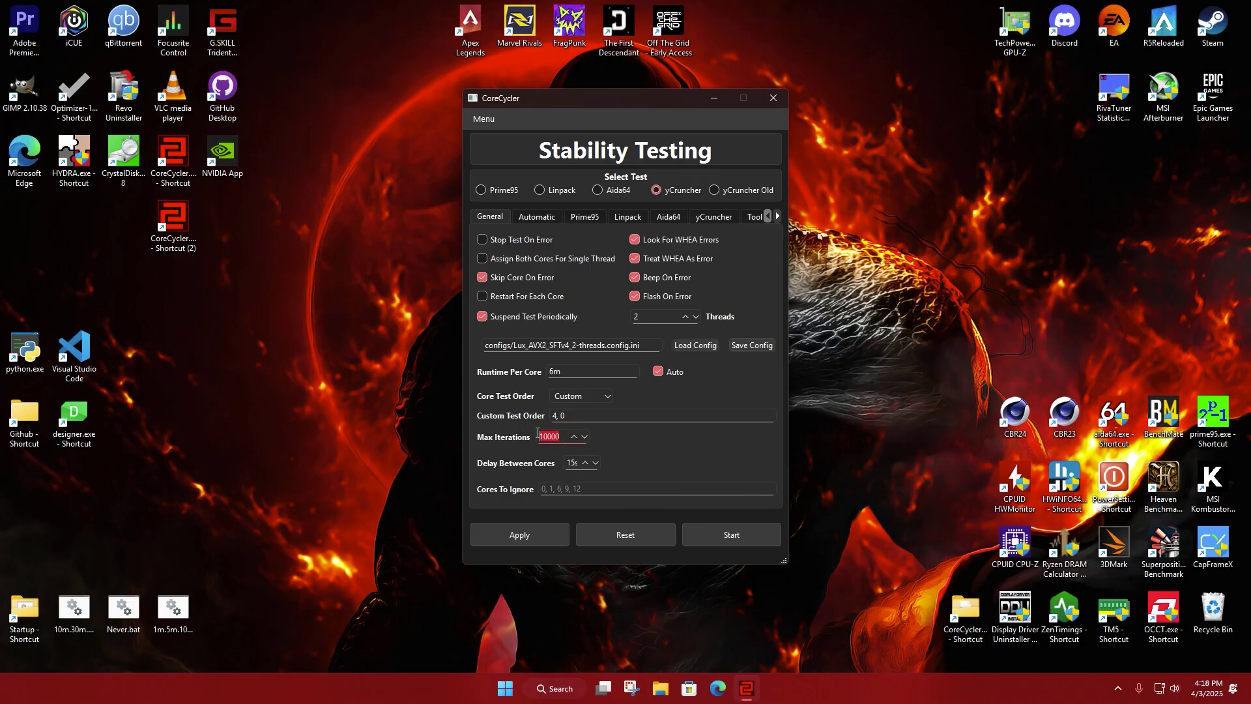
{"action": "type", "text": "5"}
Step: Return the core test order to Default with no custom order, and apply 4, 8, 12 as the cores to ignore
{"action": "left_click", "coordinate": [586, 398]}
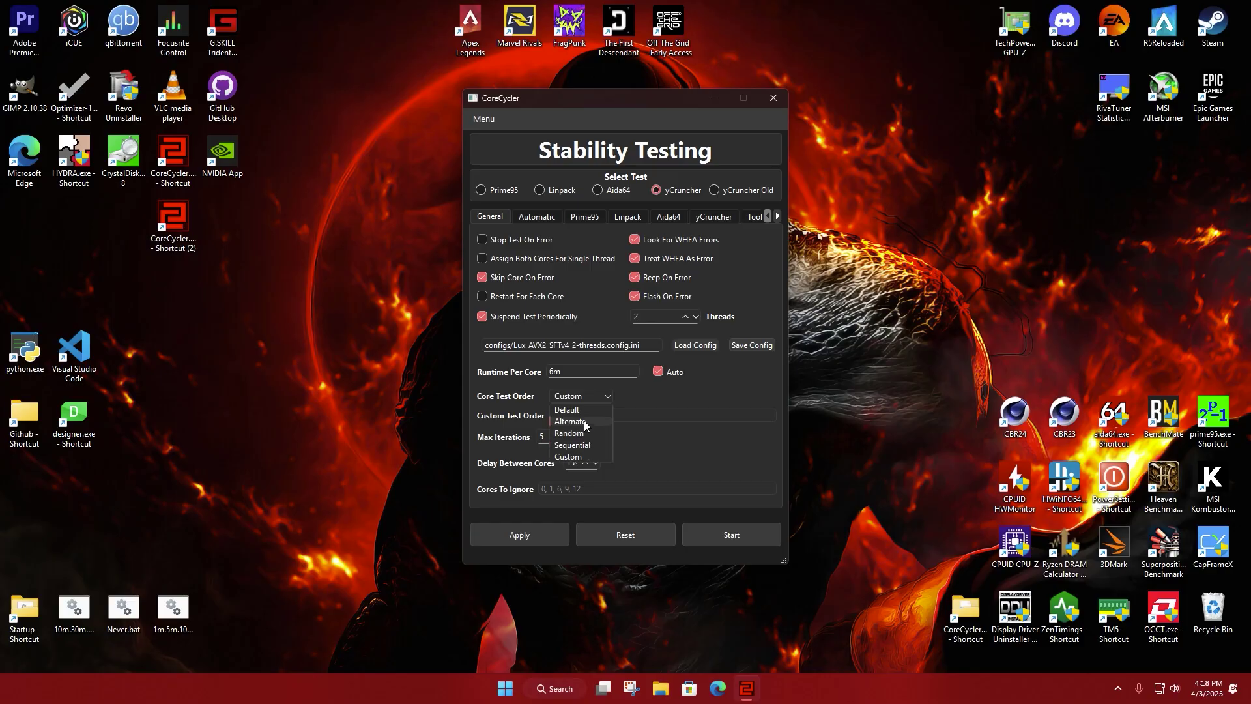
{"action": "left_click", "coordinate": [568, 409]}
{"action": "key", "text": "BackSpace"}
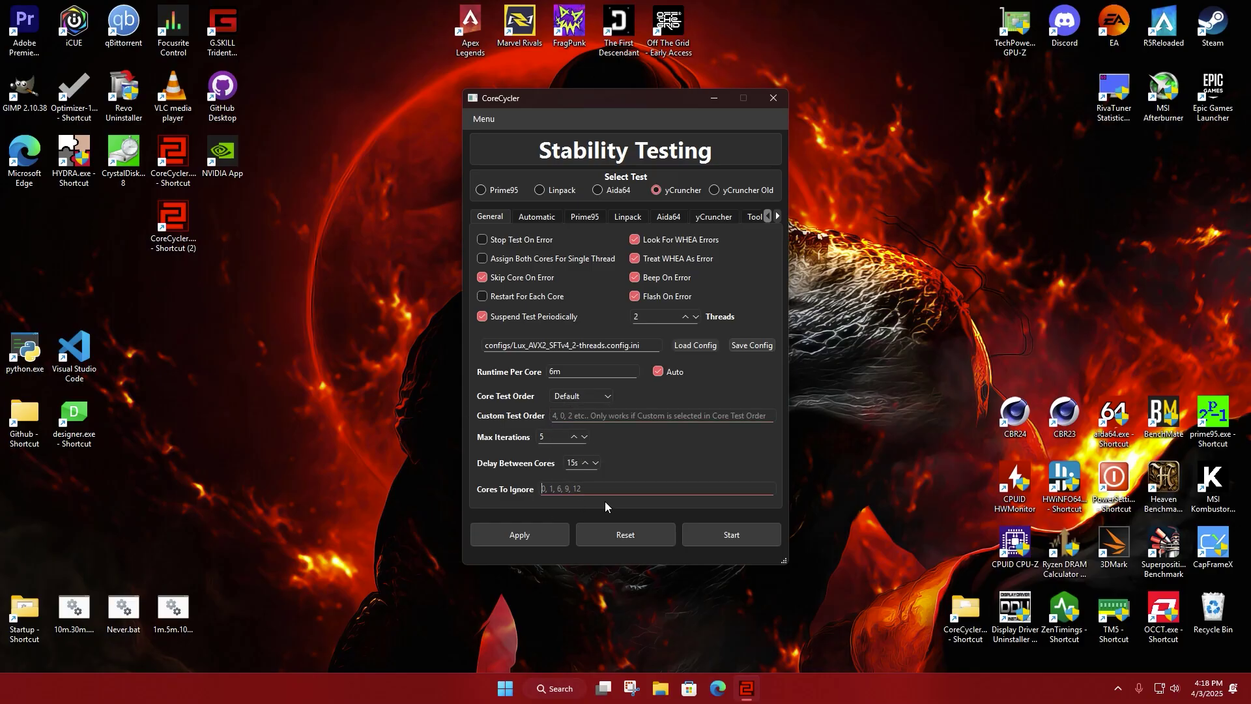
{"action": "type", "text": "4, 8, 12"}
{"action": "left_click", "coordinate": [549, 537]}
Step: Reset all settings to their defaults, and turn on Resume Test After Crash in the automatic test settings
{"action": "left_click", "coordinate": [618, 536]}
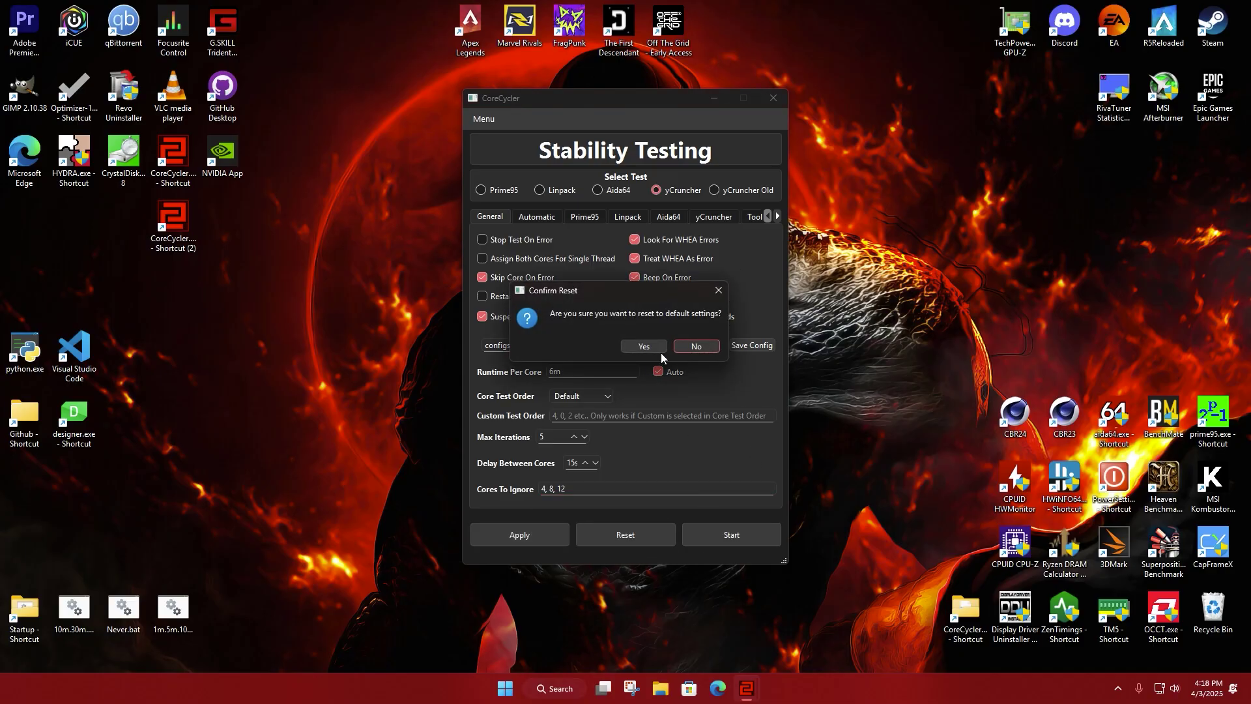
{"action": "left_click", "coordinate": [642, 346]}
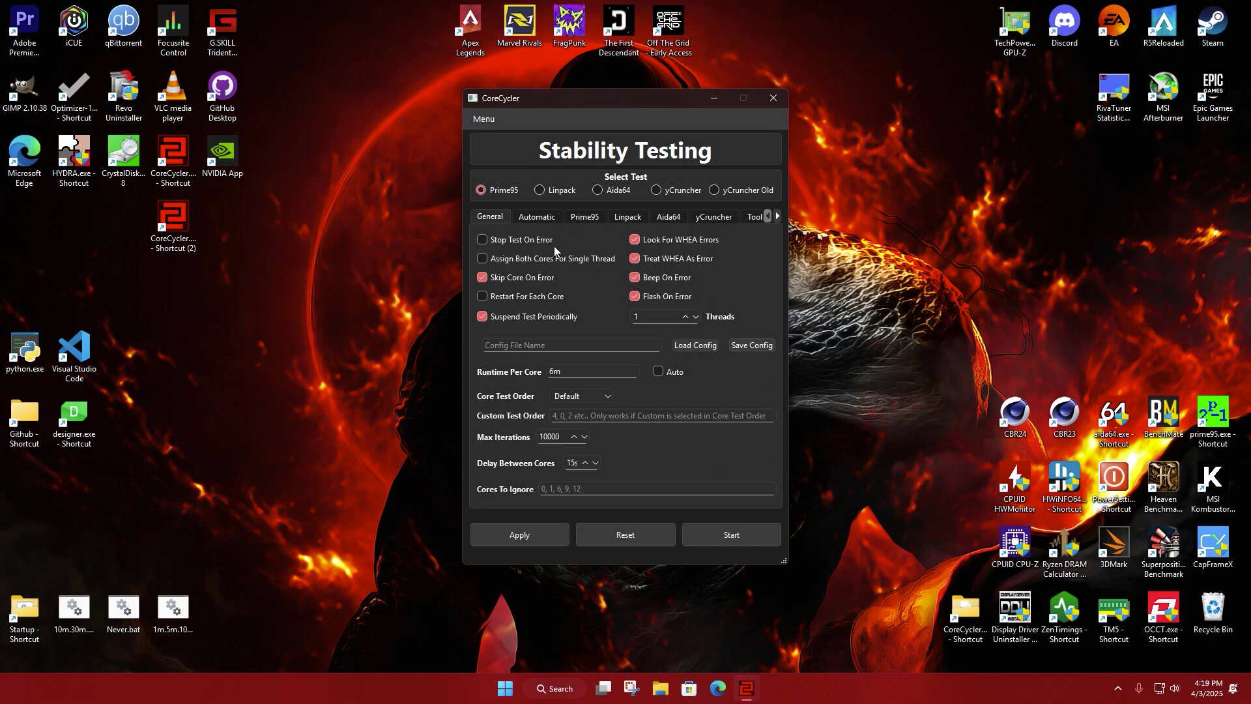
{"action": "left_click", "coordinate": [535, 218]}
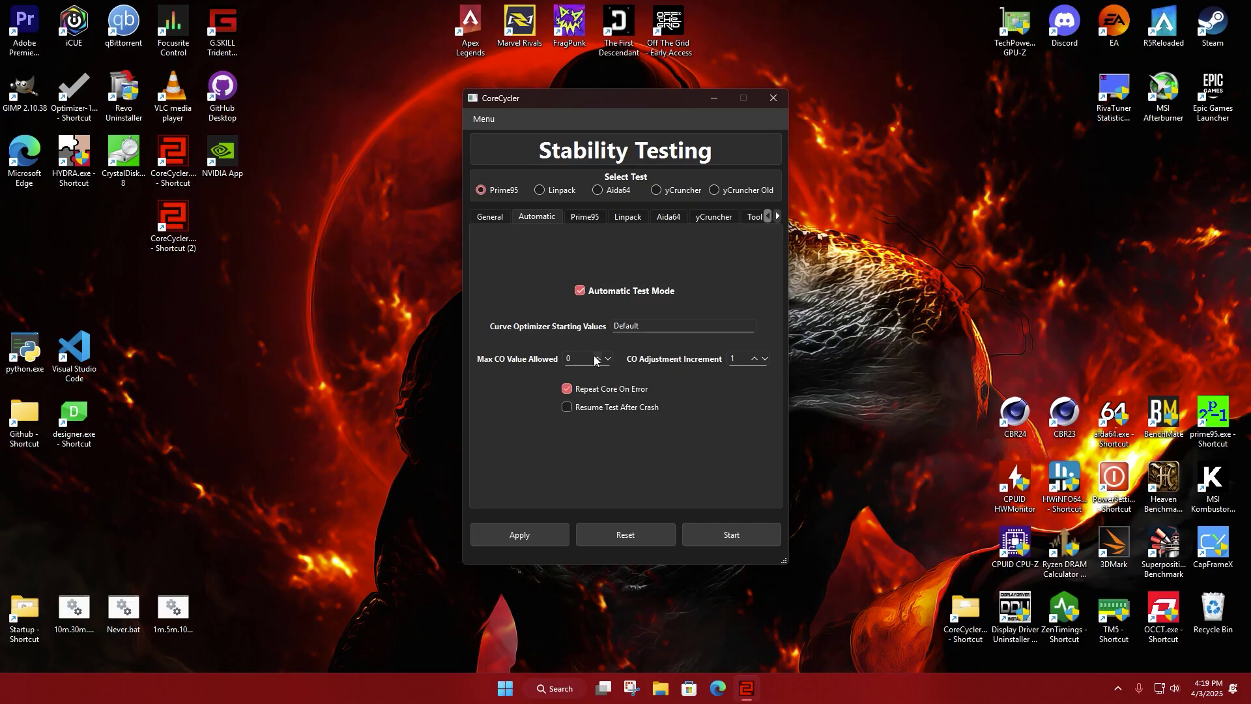
{"action": "left_click", "coordinate": [567, 407]}
Step: Open PBO2 Tuner to read the per-core curve values, close it, and review the Curve Optimizer starting values in the automatic test settings
{"action": "left_click", "coordinate": [753, 216]}
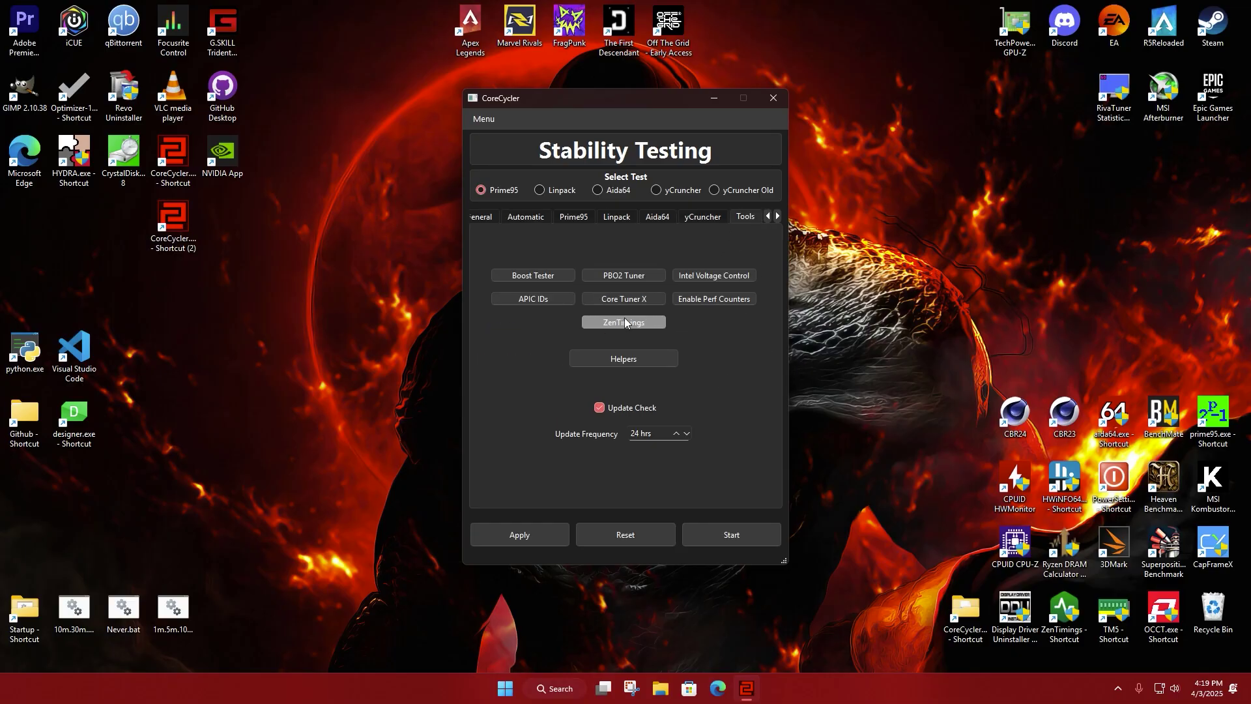
{"action": "left_click", "coordinate": [624, 277]}
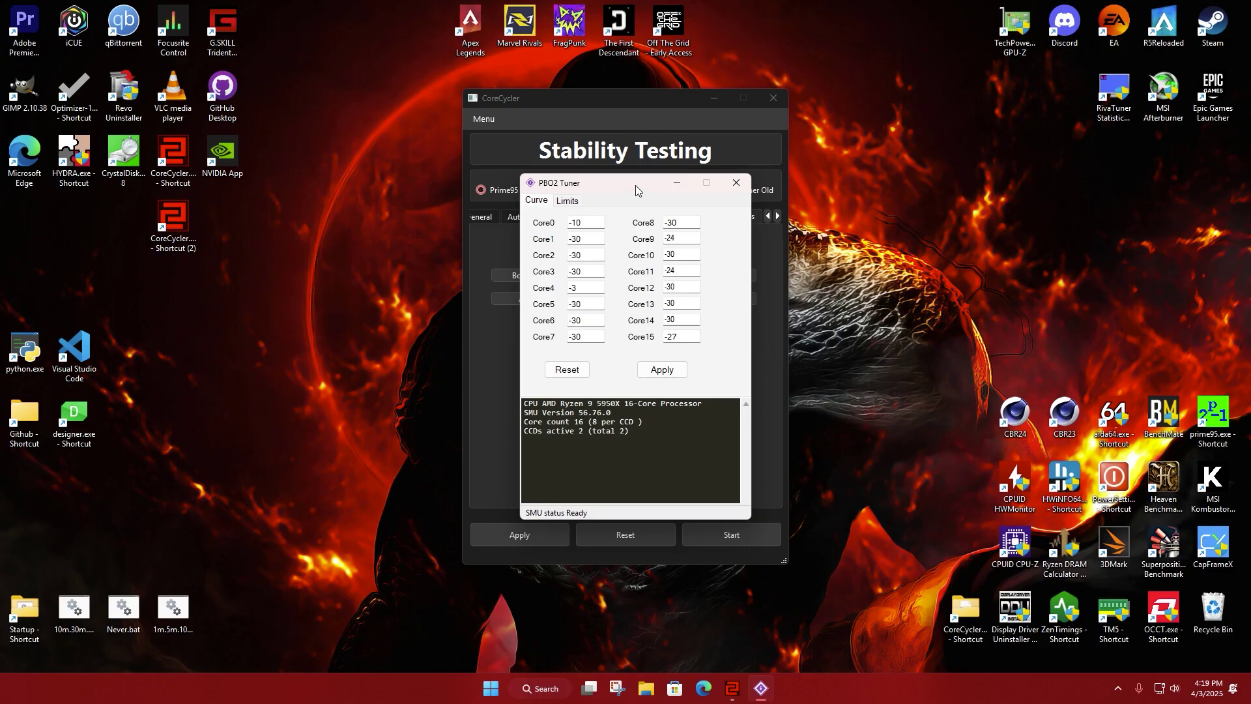
{"action": "left_click_drag", "start_coordinate": [638, 186], "coordinate": [914, 198]}
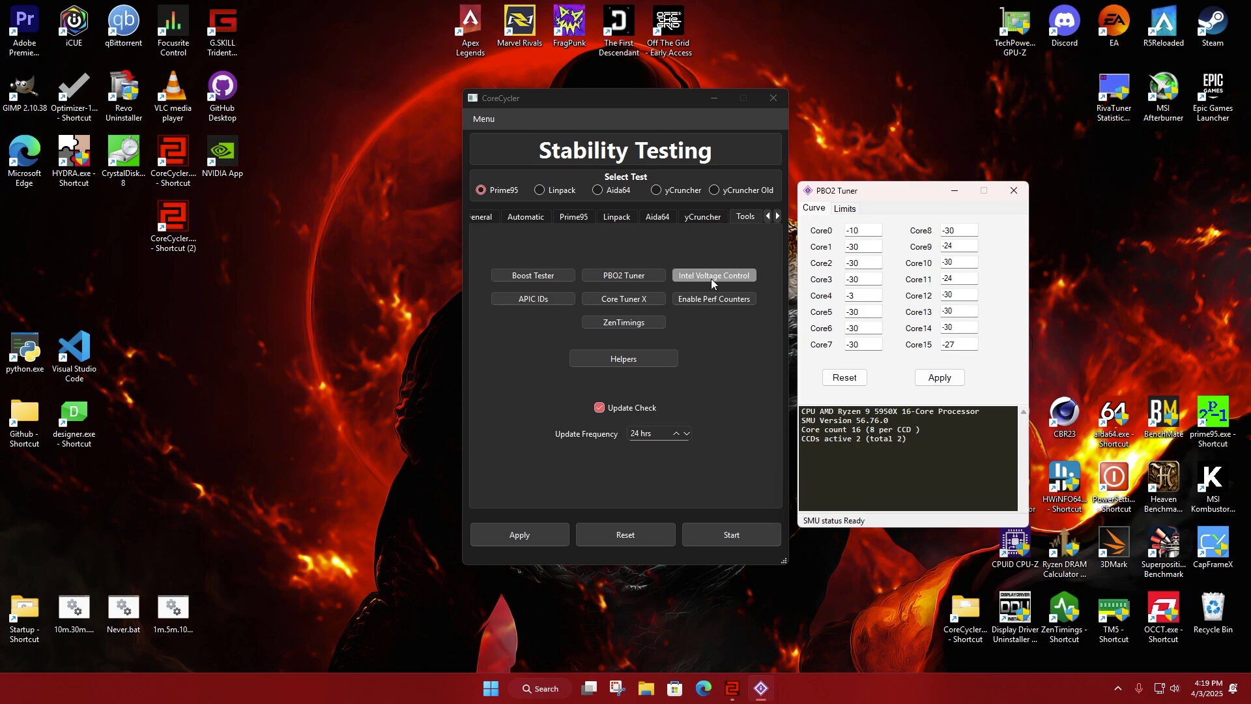
{"action": "left_click", "coordinate": [1014, 191]}
{"action": "left_click", "coordinate": [535, 216]}
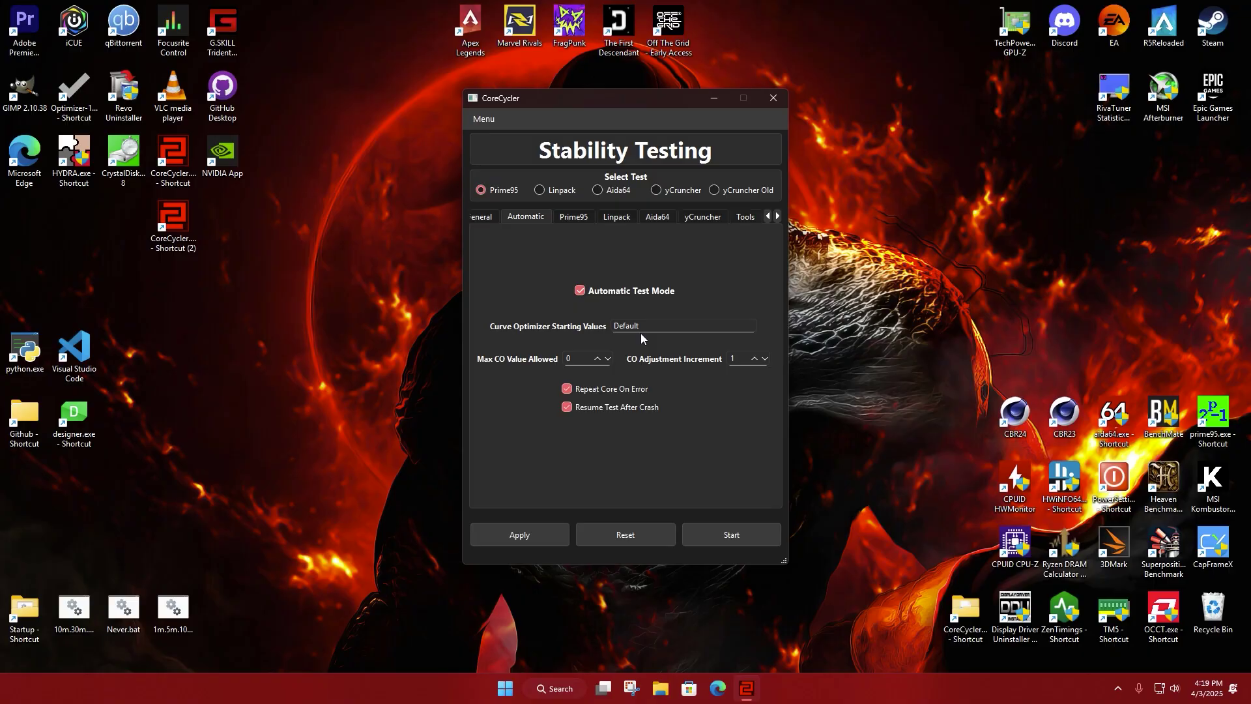
Step: Reopen PBO2 Tuner and check its power limits and its per-core curve values
{"action": "left_click", "coordinate": [745, 217]}
{"action": "left_click", "coordinate": [635, 278]}
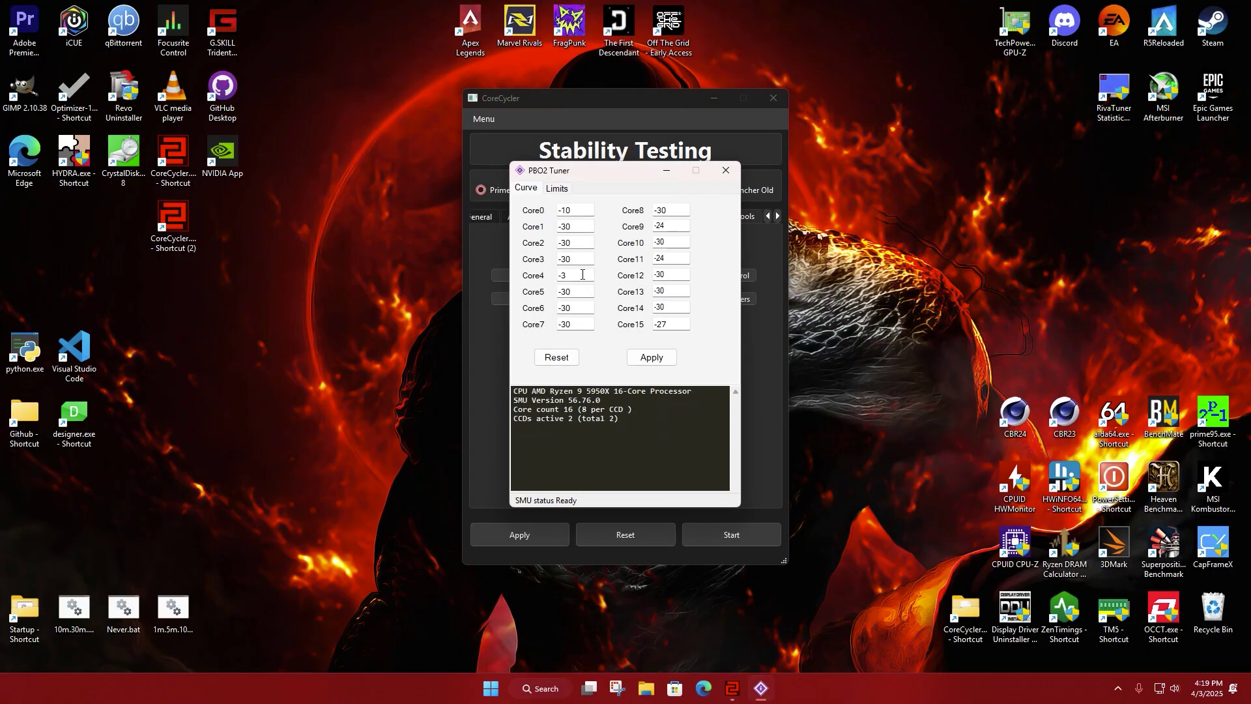
{"action": "left_click", "coordinate": [559, 188]}
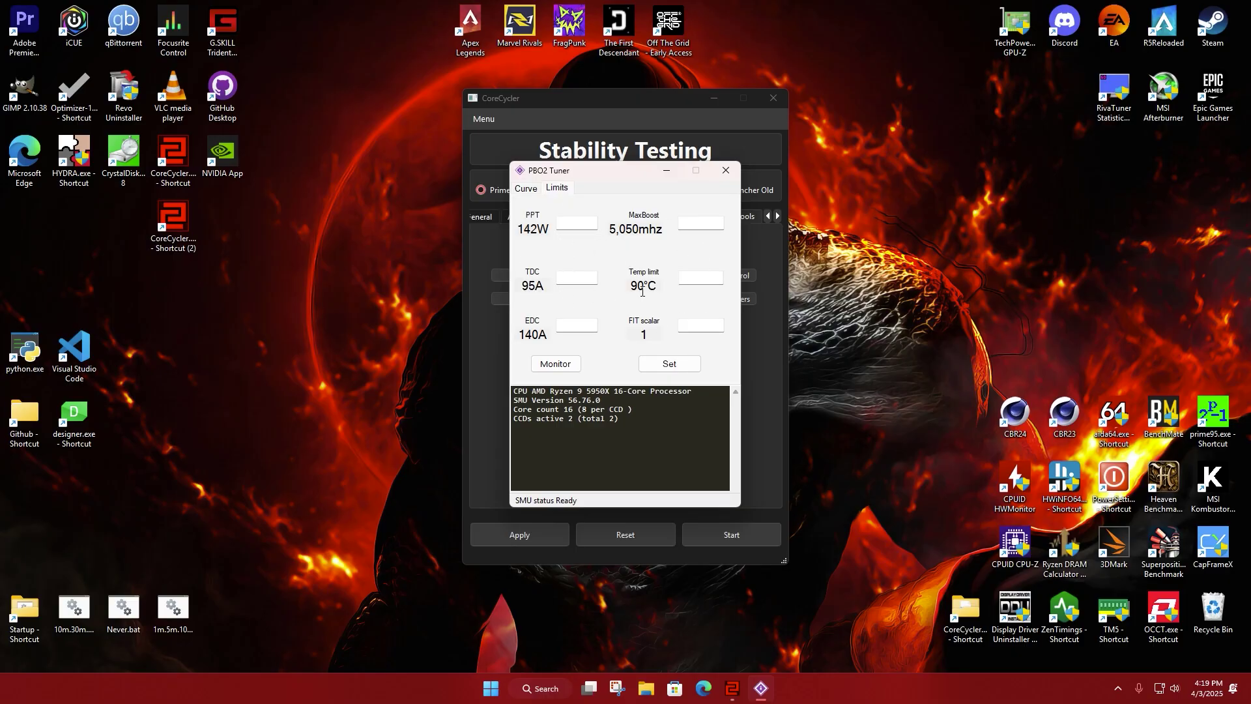
{"action": "left_click", "coordinate": [525, 188]}
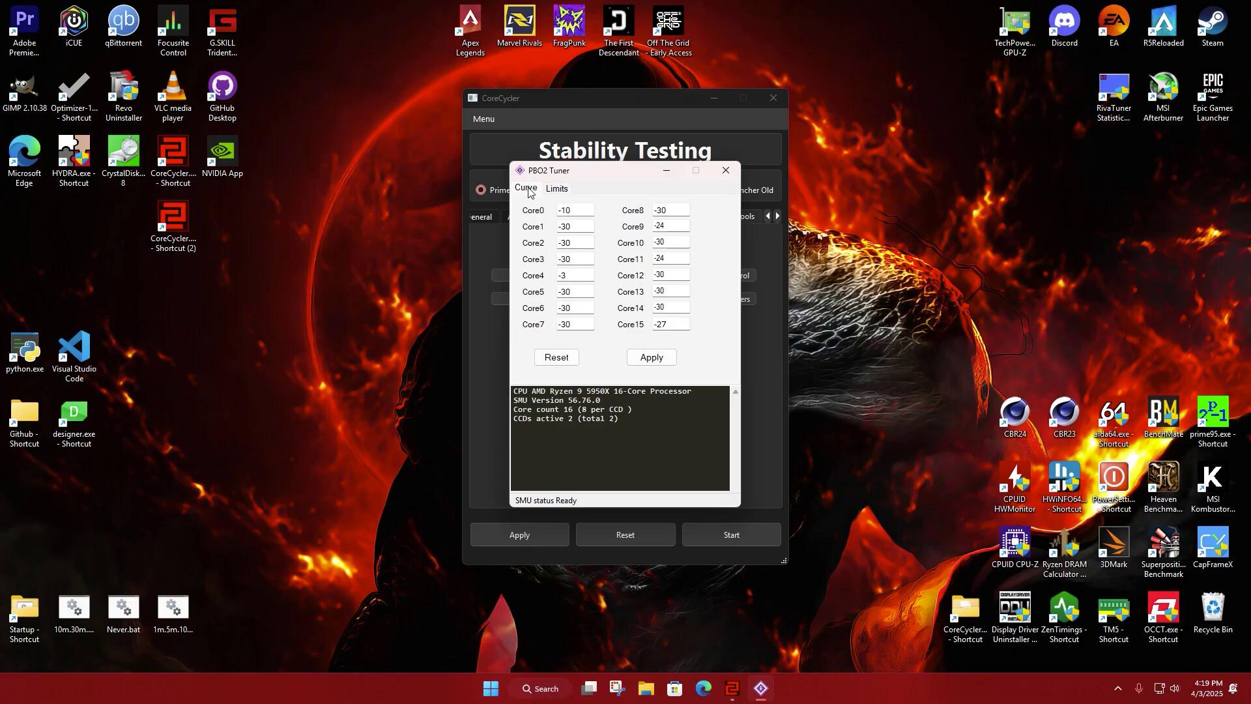
Step: Apply a curve value of -12 to Core0 in PBO2 Tuner and close the tool
{"action": "left_click", "coordinate": [566, 209]}
{"action": "type", "text": "2"}
{"action": "left_click", "coordinate": [651, 357]}
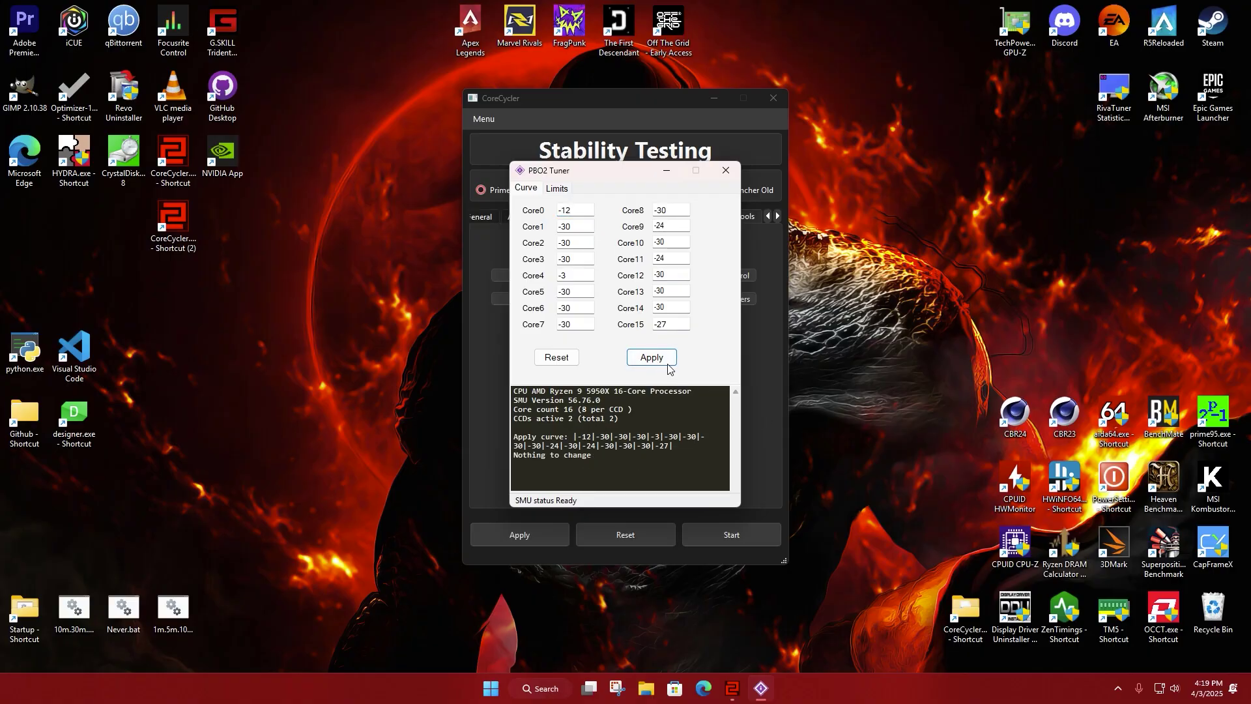
{"action": "left_click", "coordinate": [723, 172]}
Step: Reopen PBO2 Tuner, apply a curve value of -10 to Core0, and close the tool
{"action": "left_click", "coordinate": [628, 275]}
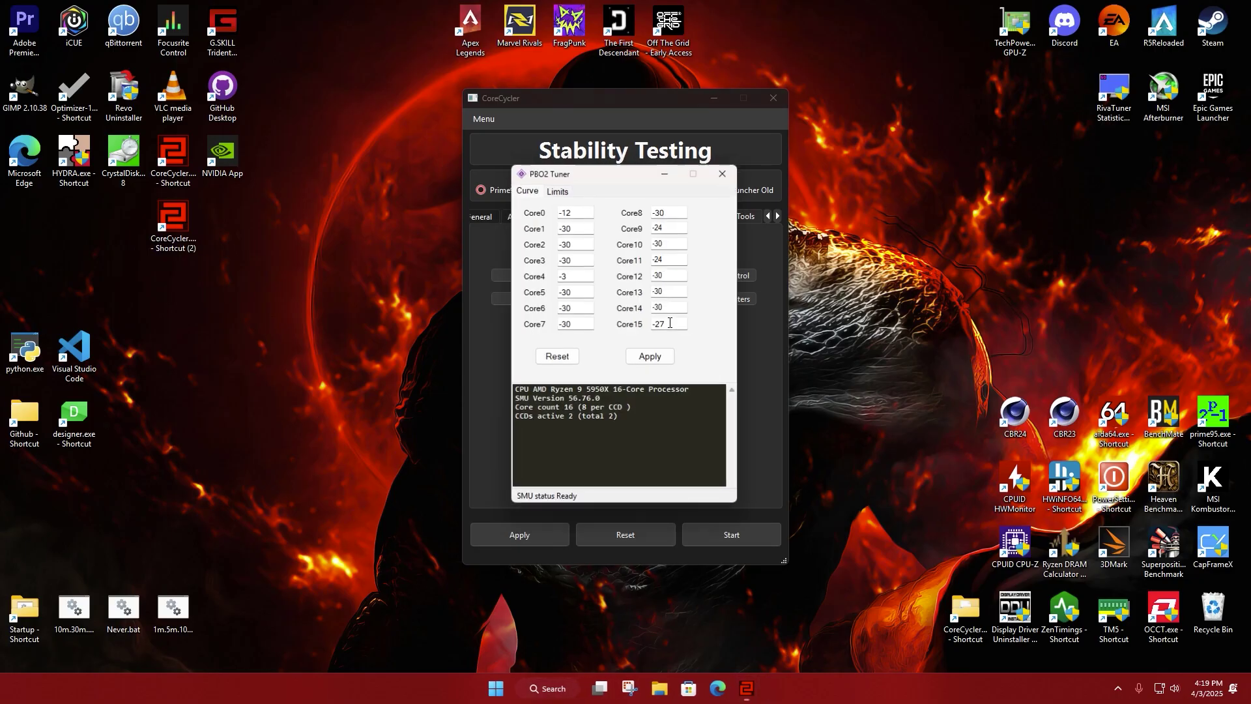
{"action": "double_click", "coordinate": [565, 209]}
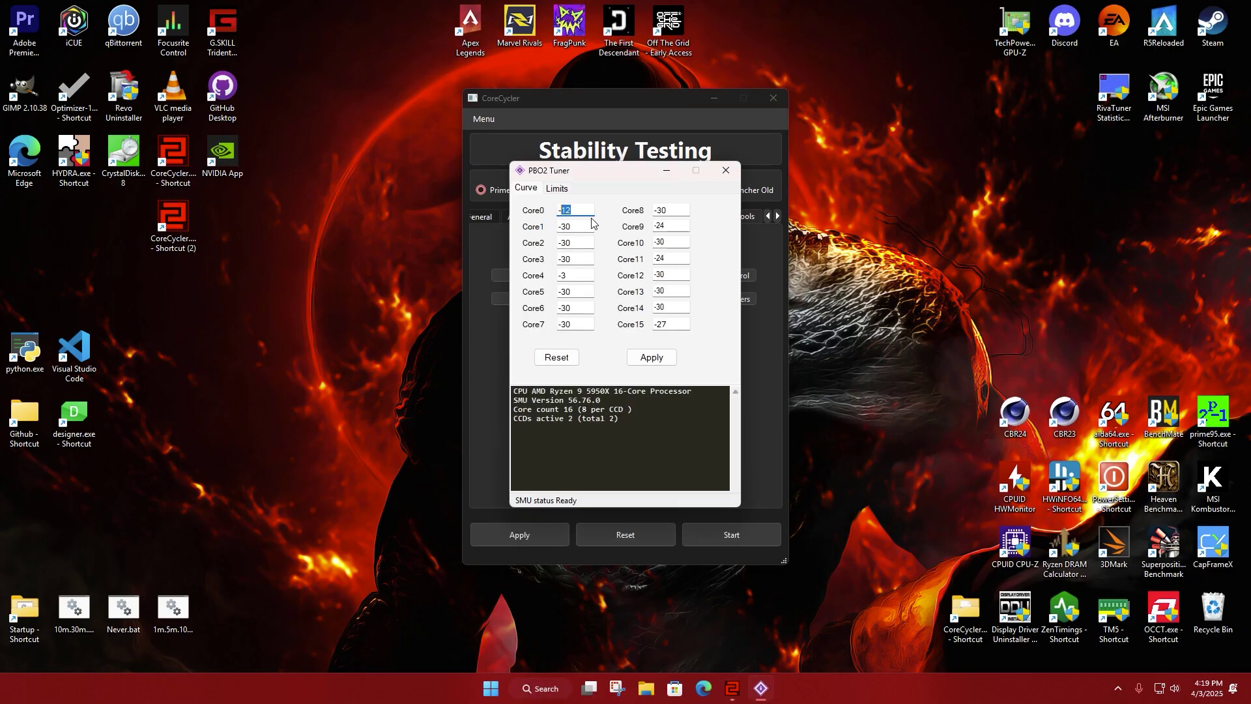
{"action": "type", "text": "109"}
{"action": "key", "text": "BackSpace"}
{"action": "left_click", "coordinate": [648, 357]}
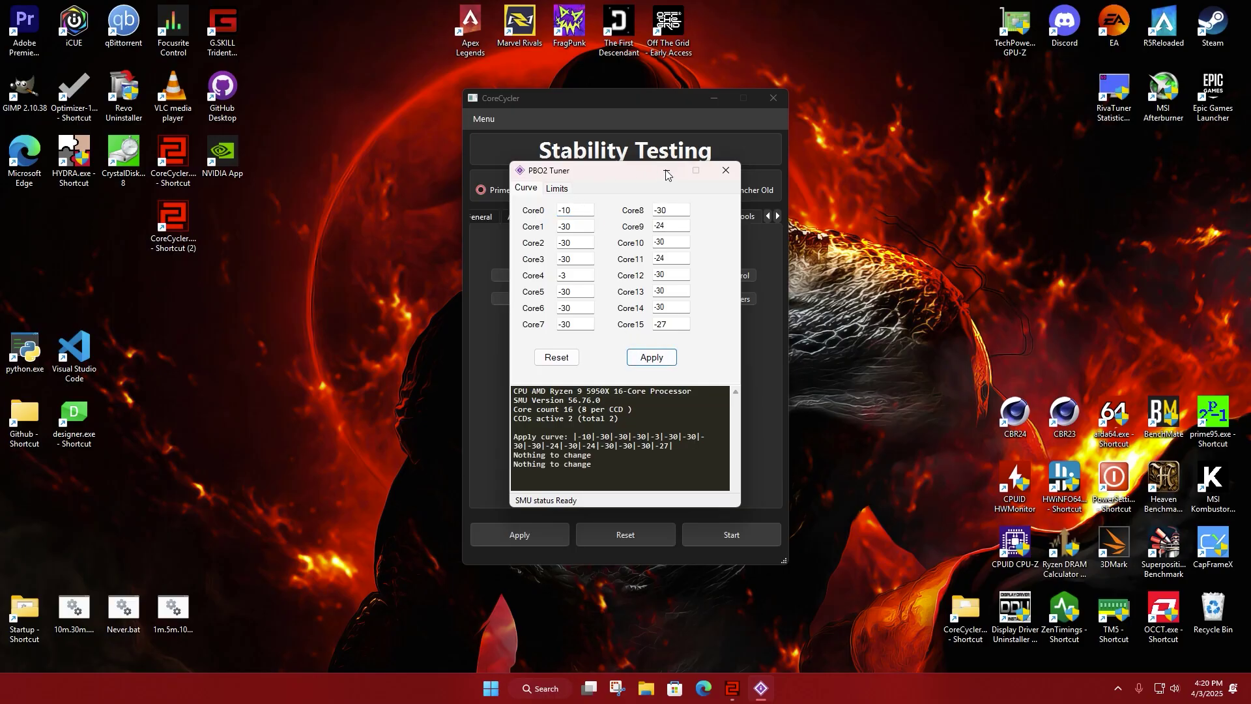
{"action": "left_click", "coordinate": [725, 170]}
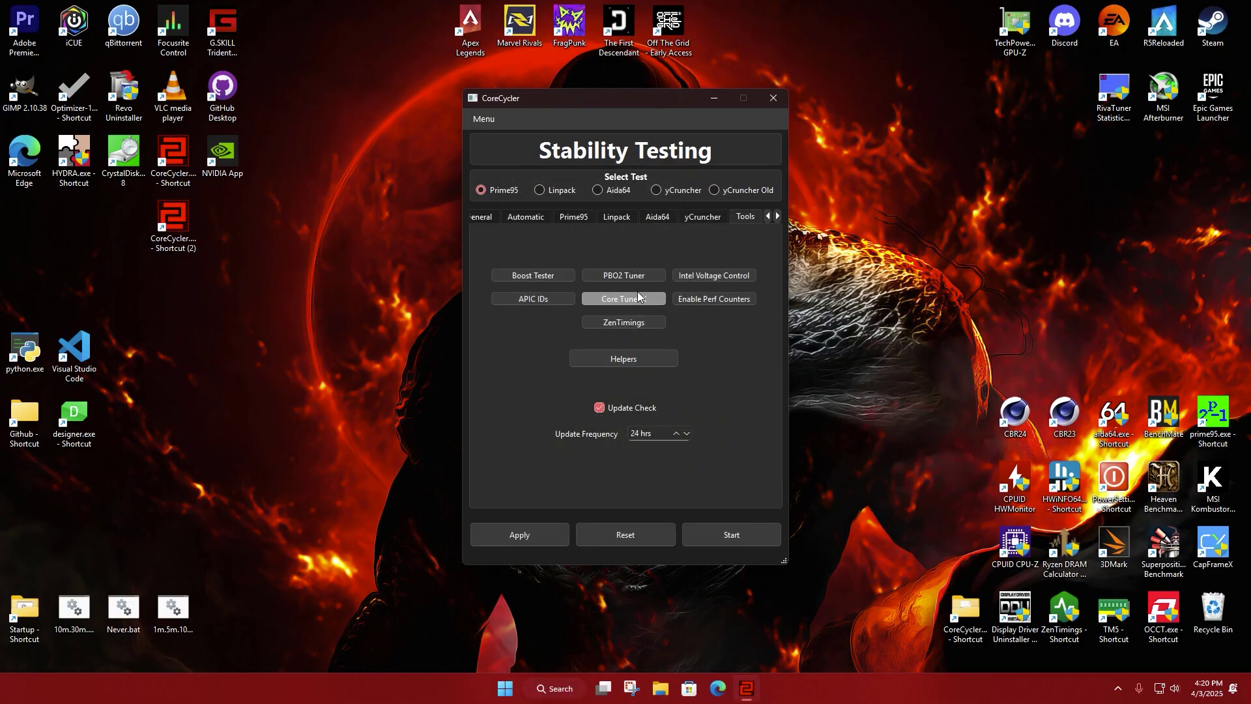
Step: Set the Curve Optimizer starting values to -25 in the automatic test settings
{"action": "left_click", "coordinate": [526, 217]}
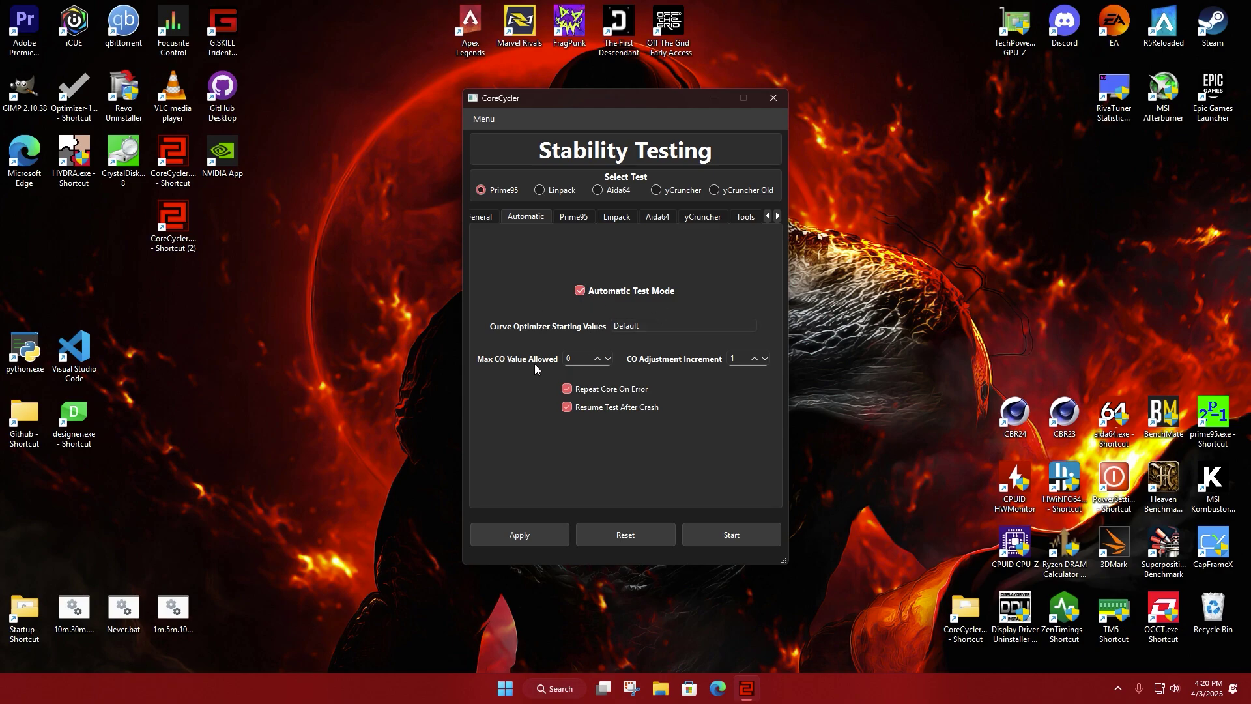
{"action": "left_click", "coordinate": [636, 327]}
{"action": "left_click_drag", "start_coordinate": [647, 326], "coordinate": [594, 326]}
{"action": "type", "text": "-25"}
Step: Try a comma-separated list of per-core Curve Optimizer starting values beginning with -10
{"action": "double_click", "coordinate": [634, 323]}
{"action": "left_click_drag", "start_coordinate": [631, 330], "coordinate": [613, 326]}
{"action": "key", "text": "BackSpace"}
{"action": "type", "text": "-10, -"}
Step: Replace the per-core list of Curve Optimizer starting values with the single value -25
{"action": "left_click_drag", "start_coordinate": [654, 333], "coordinate": [549, 318]}
{"action": "key", "text": "BackSpace"}
{"action": "type", "text": "-25"}
{"action": "left_click", "coordinate": [658, 327]}
Step: Set the Max CO Value Allowed to 10 and the CO Adjustment Increment to 5
{"action": "double_click", "coordinate": [579, 360]}
{"action": "left_click", "coordinate": [580, 361]}
{"action": "left_click", "coordinate": [607, 360]}
{"action": "left_click", "coordinate": [587, 360]}
{"action": "left_click", "coordinate": [608, 360]}
Step: Examine the available yCruncher test modes without changing the selected mode
{"action": "left_click", "coordinate": [700, 219]}
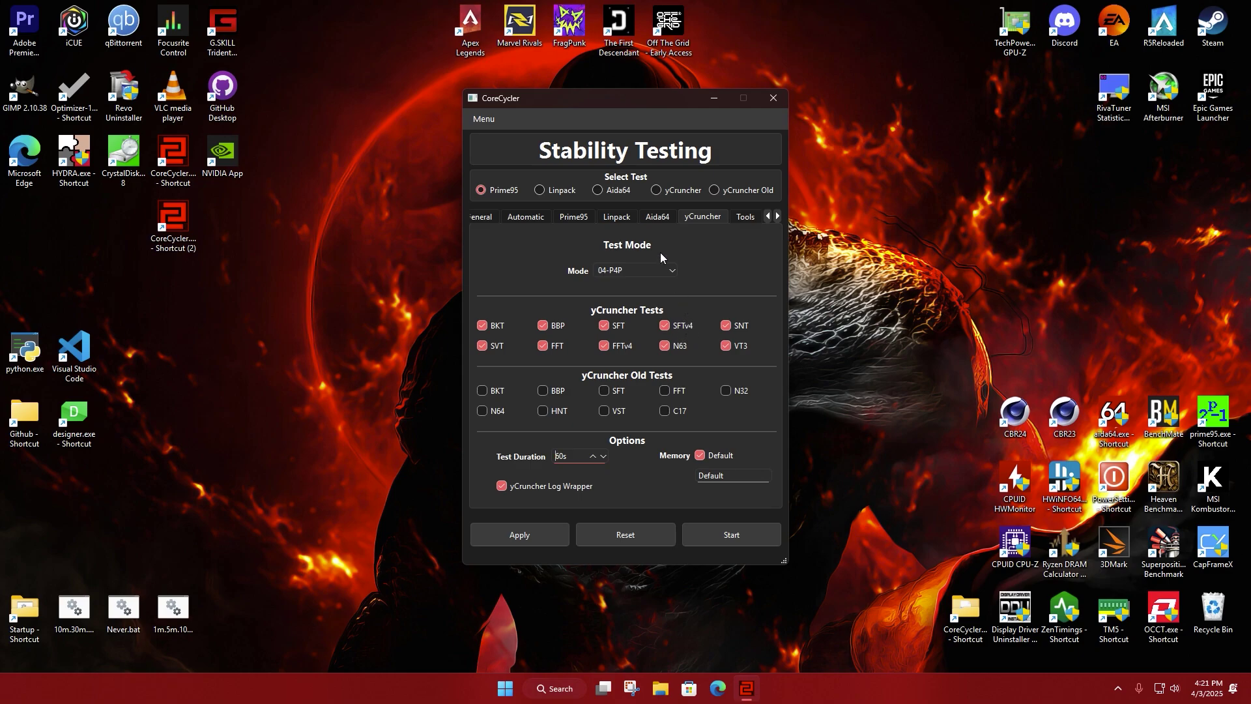
{"action": "left_click", "coordinate": [659, 269]}
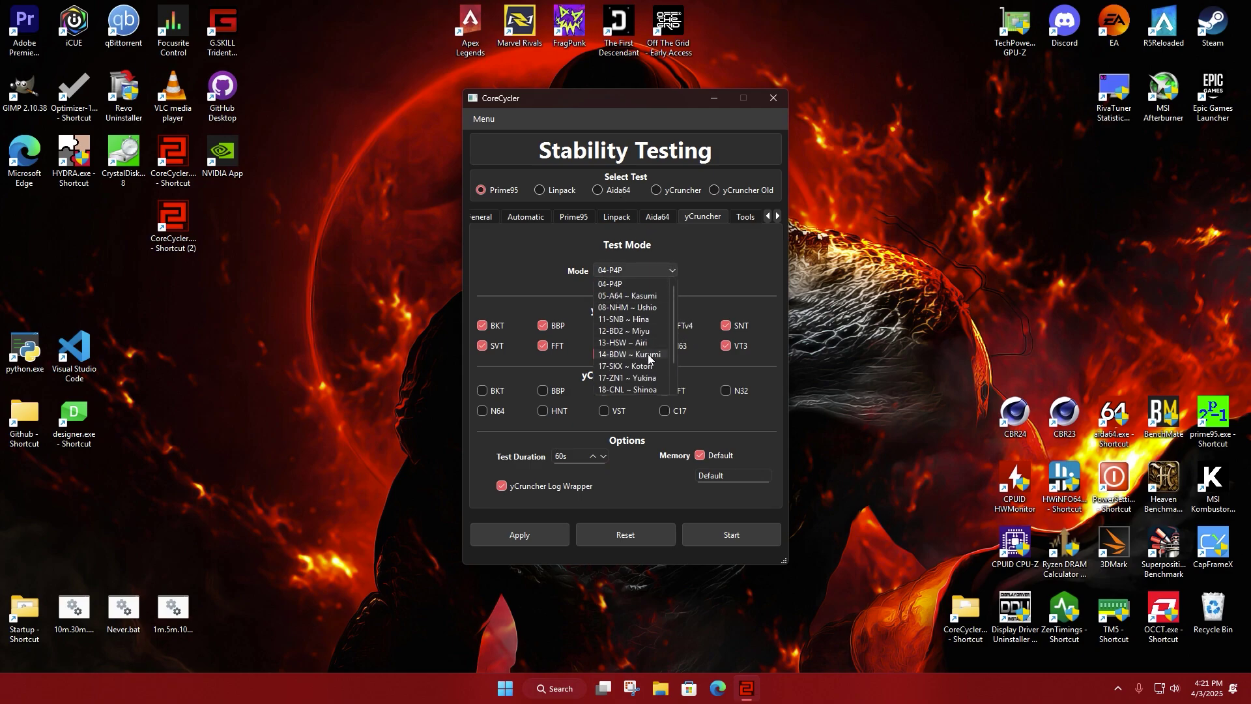
{"action": "left_click", "coordinate": [715, 265]}
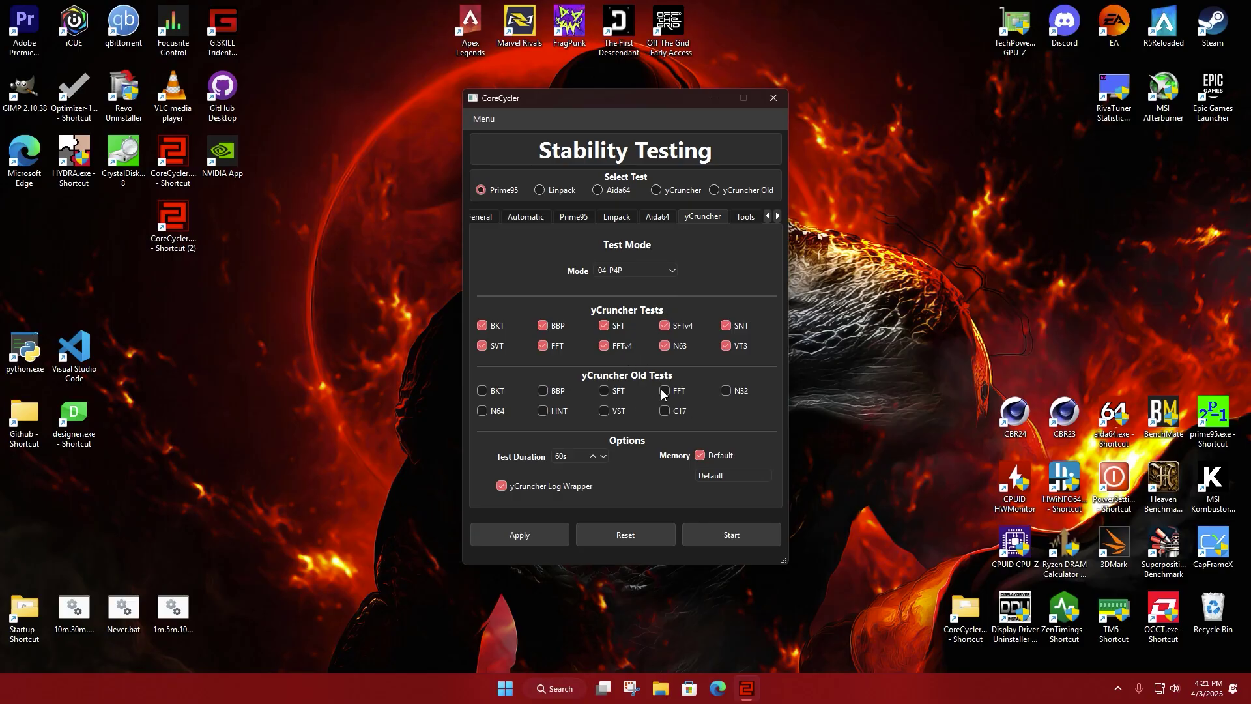
Step: Review the maximum CO value and the Curve Optimizer starting values in the automatic test settings
{"action": "left_click", "coordinate": [545, 217]}
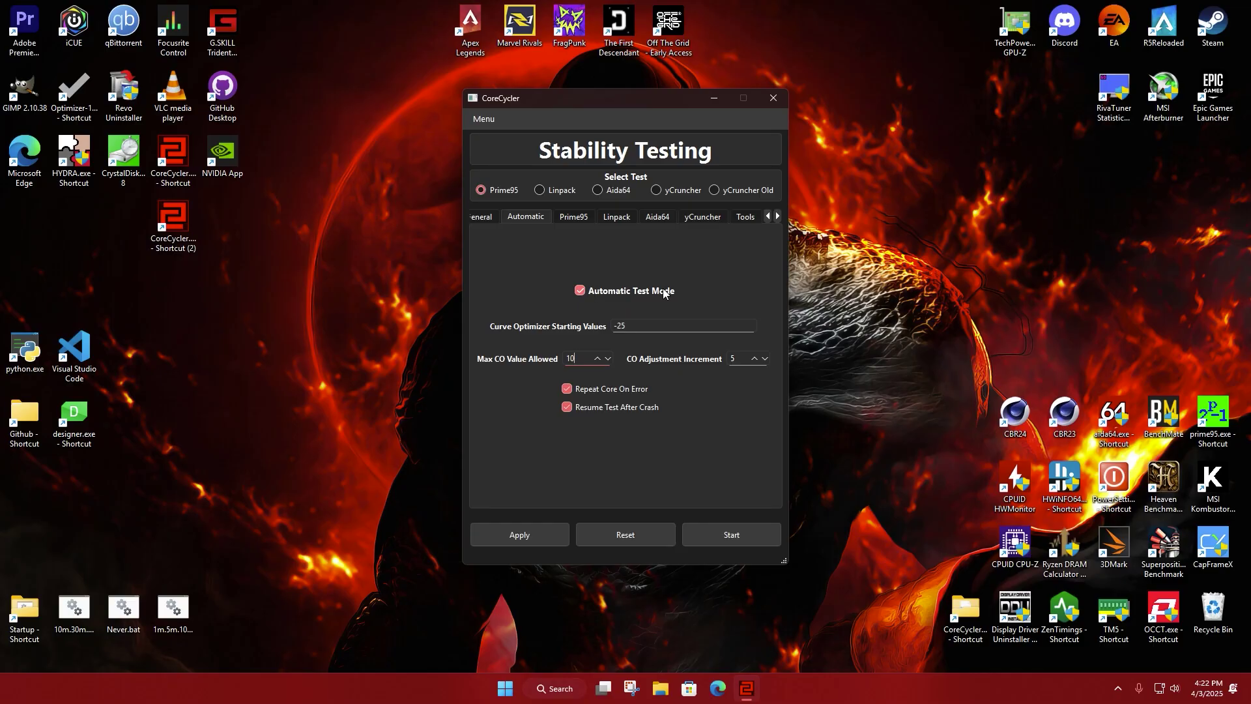
{"action": "double_click", "coordinate": [576, 358]}
{"action": "left_click_drag", "start_coordinate": [630, 327], "coordinate": [603, 330]}
{"action": "left_click", "coordinate": [632, 329]}
Step: Set the max iterations to 10 in the general settings
{"action": "left_click", "coordinate": [487, 216]}
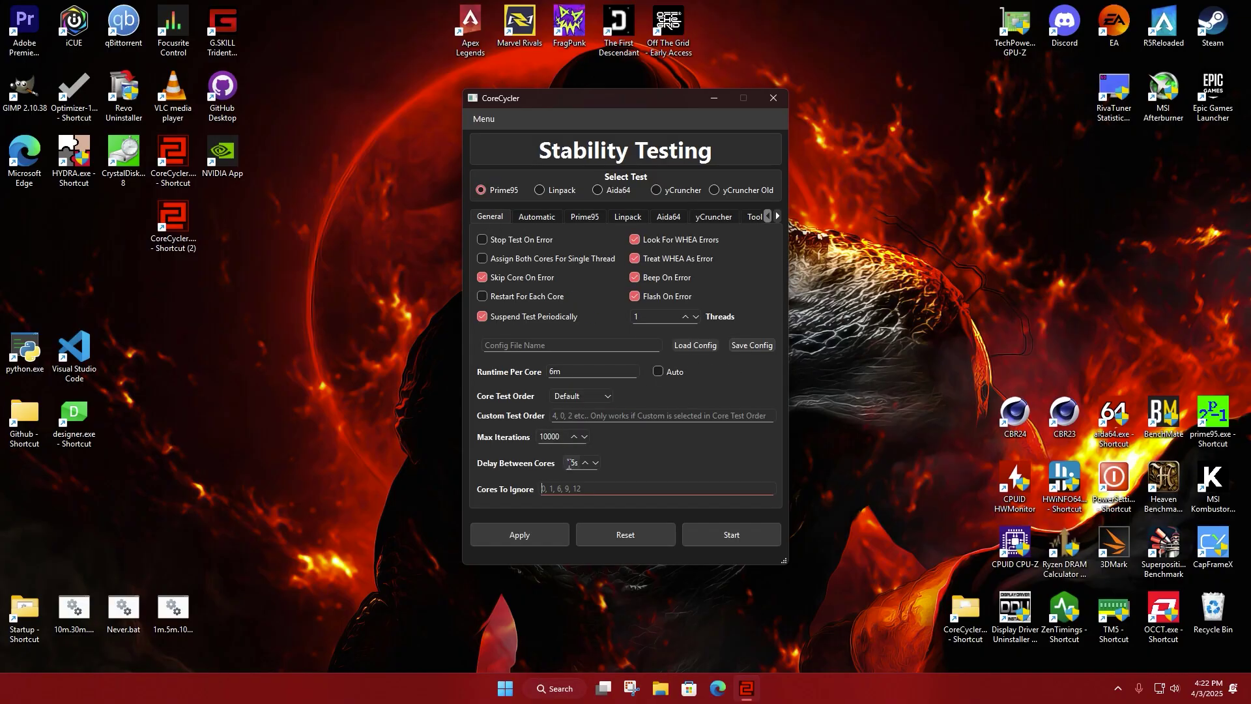
{"action": "left_click_drag", "start_coordinate": [564, 437], "coordinate": [530, 436]}
{"action": "type", "text": "10"}
Step: Turn off Automatic Test Mode and go over the general and Prime95 settings for a manual test
{"action": "left_click", "coordinate": [537, 217]}
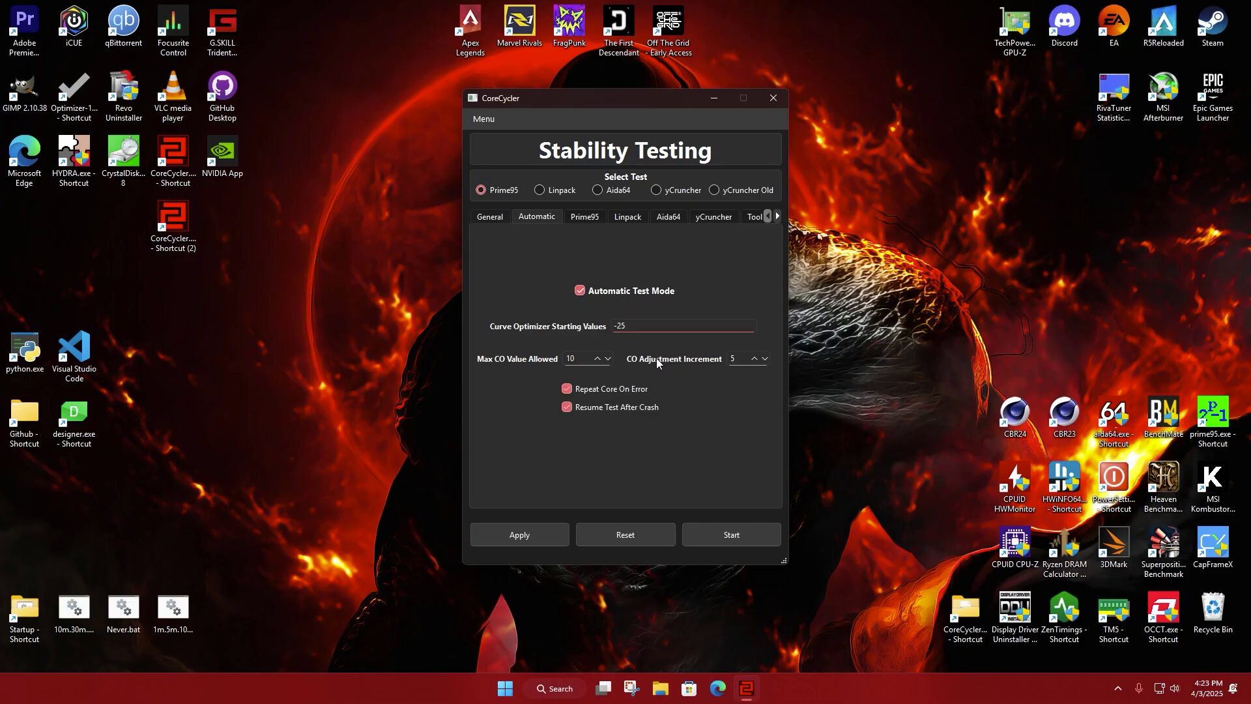
{"action": "left_click", "coordinate": [566, 408]}
{"action": "left_click", "coordinate": [584, 216]}
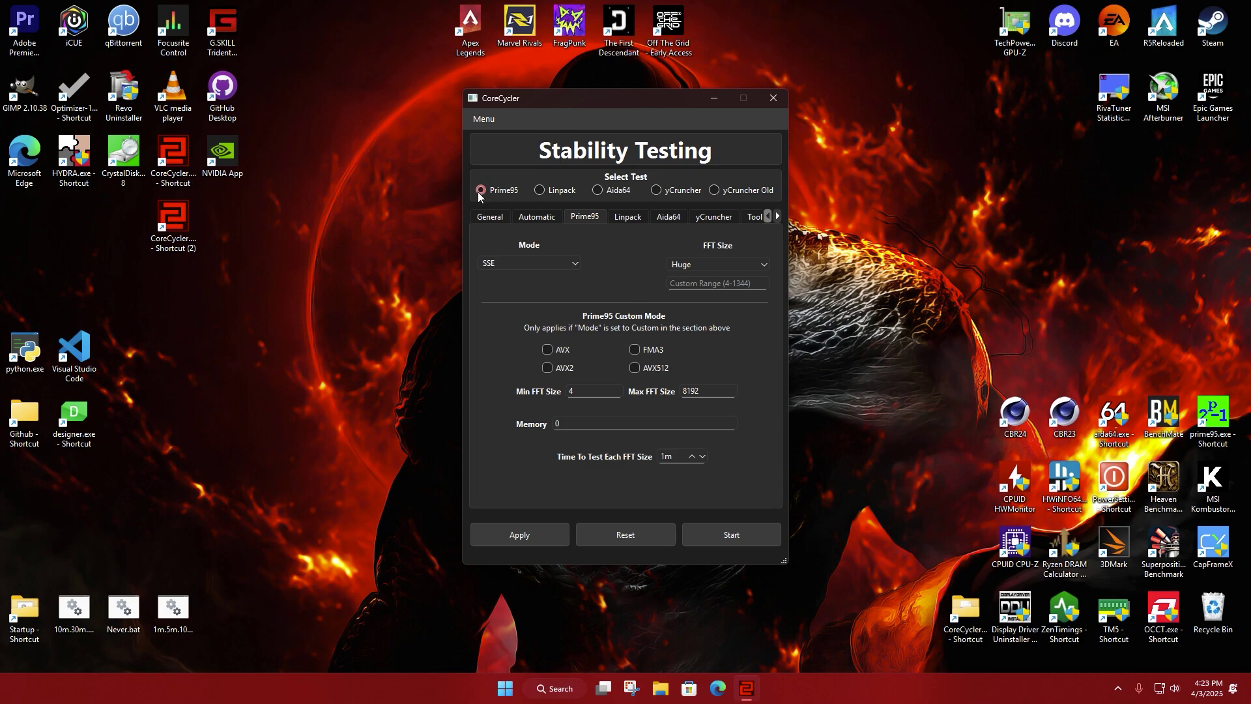
{"action": "left_click", "coordinate": [490, 216]}
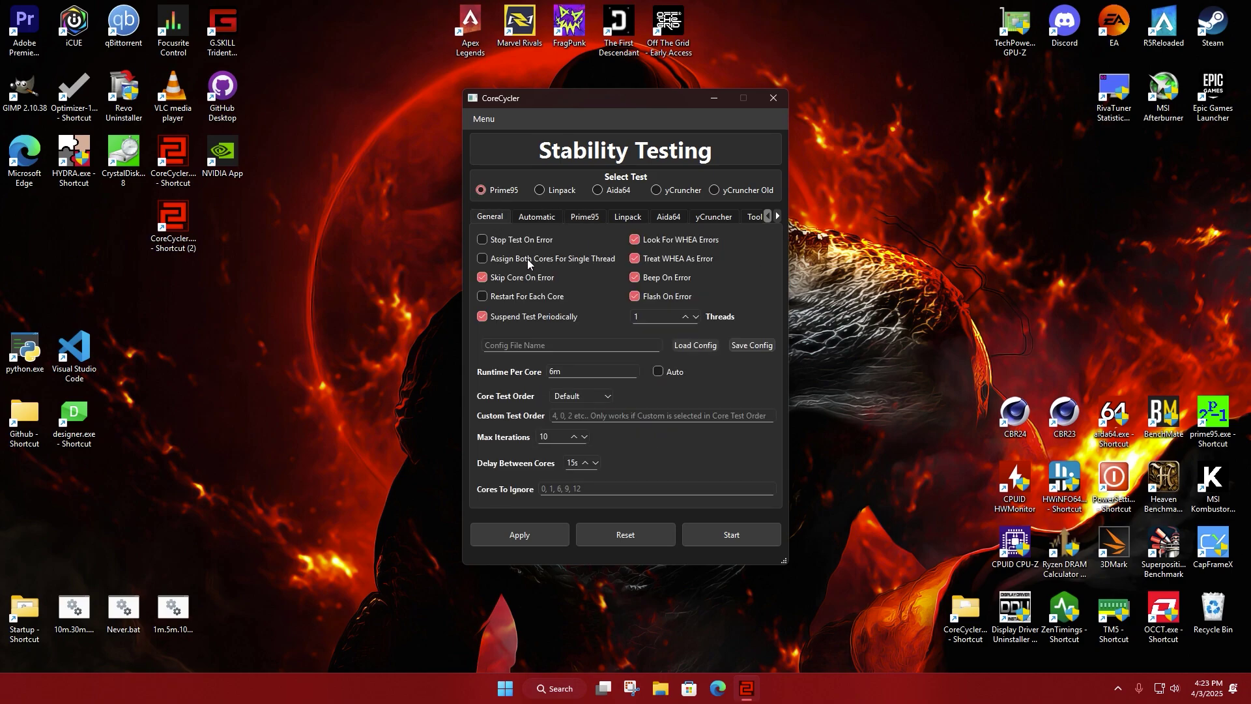
{"action": "left_click", "coordinate": [582, 216]}
{"action": "left_click", "coordinate": [538, 217]}
{"action": "left_click", "coordinate": [493, 217]}
{"action": "left_click", "coordinate": [575, 219]}
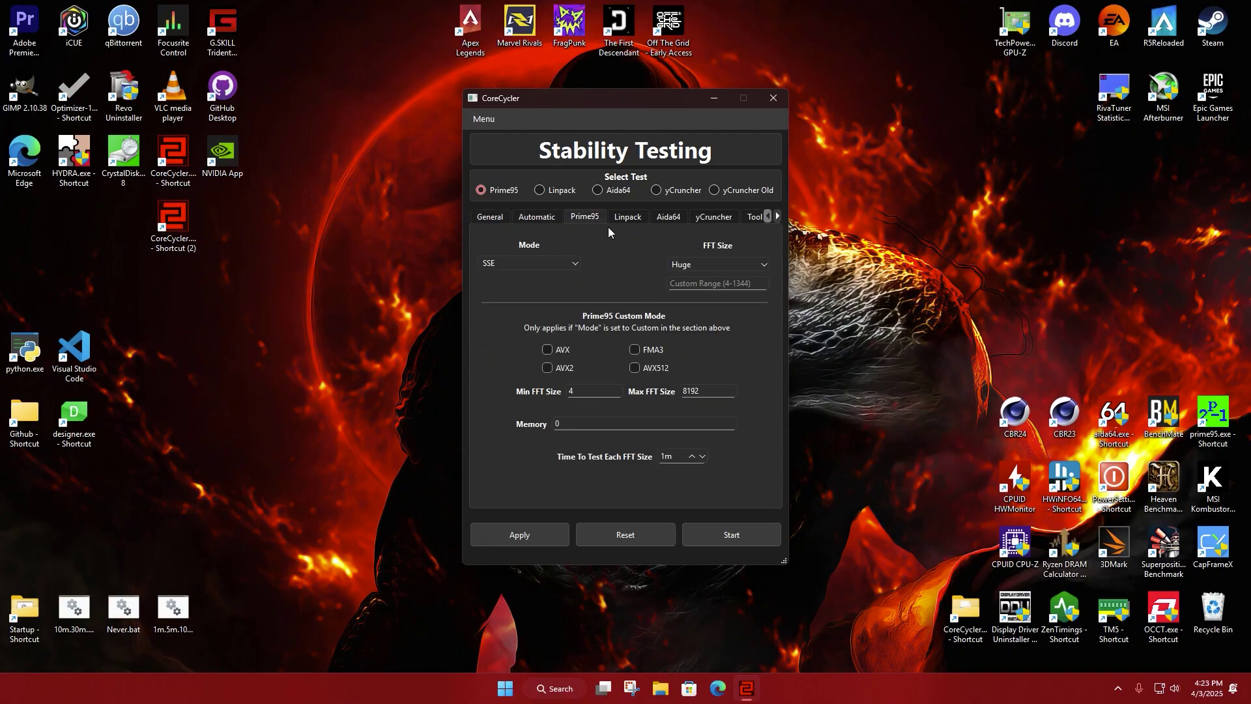
{"action": "left_click", "coordinate": [553, 221]}
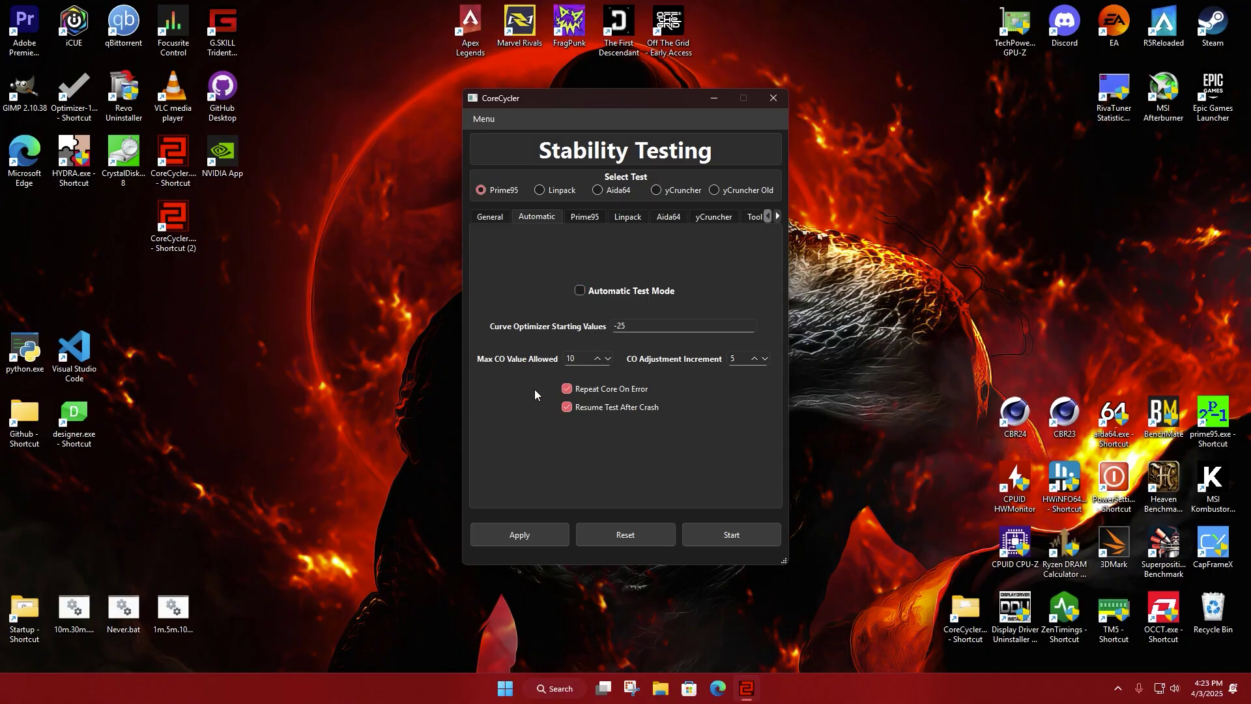
{"action": "left_click", "coordinate": [495, 219]}
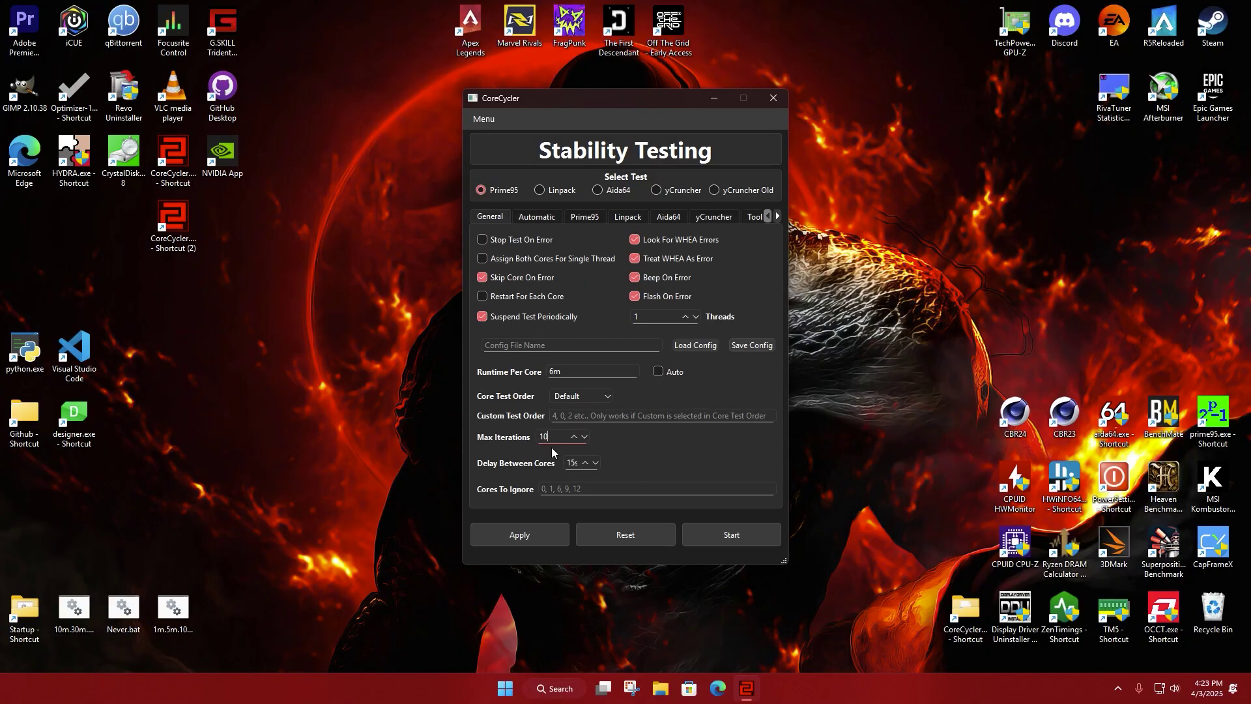
Step: Set the Prime95 mode to AVX2 and the FFT size to All
{"action": "left_click", "coordinate": [589, 219]}
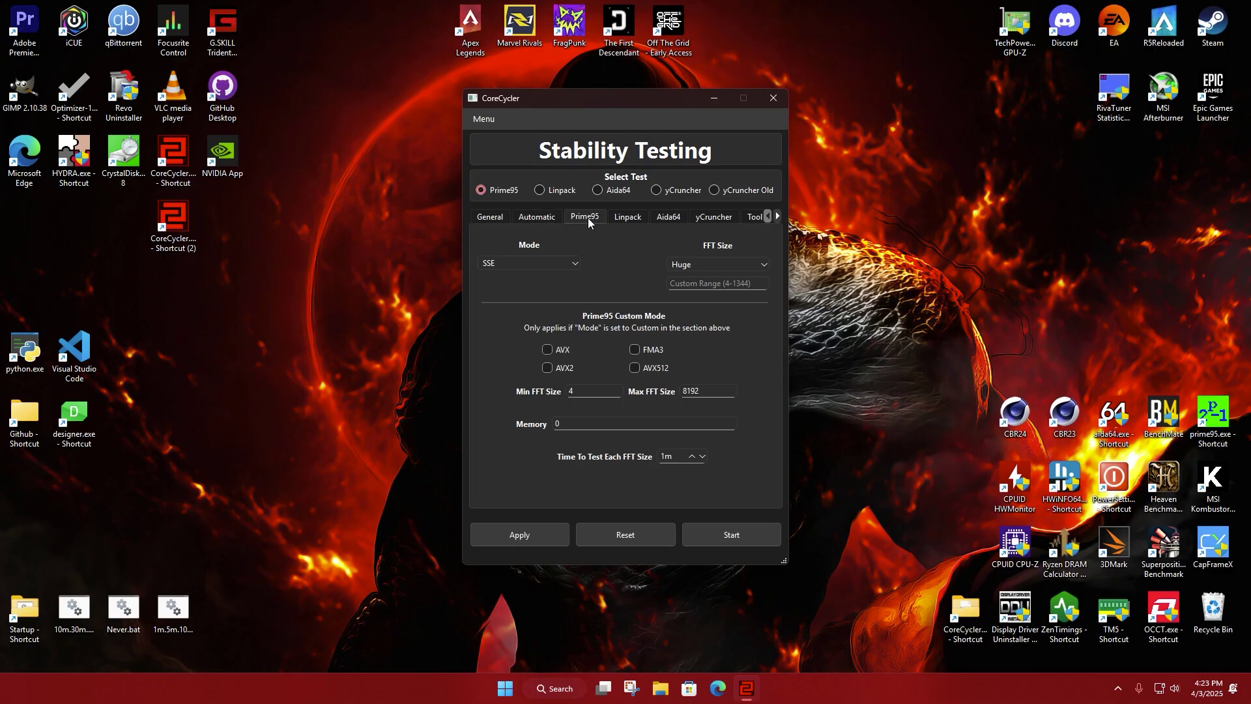
{"action": "left_click", "coordinate": [547, 262]}
{"action": "left_click", "coordinate": [538, 298]}
{"action": "left_click", "coordinate": [717, 265]}
{"action": "left_click", "coordinate": [698, 361]}
Step: Try the Custom Prime95 mode with its AVX and AVX2 options
{"action": "left_click", "coordinate": [570, 263]}
{"action": "left_click", "coordinate": [497, 322]}
{"action": "left_click", "coordinate": [547, 350]}
{"action": "left_click", "coordinate": [548, 369]}
Step: Set the Prime95 mode to AVX2 and the FFT size to Heavy
{"action": "left_click", "coordinate": [551, 266]}
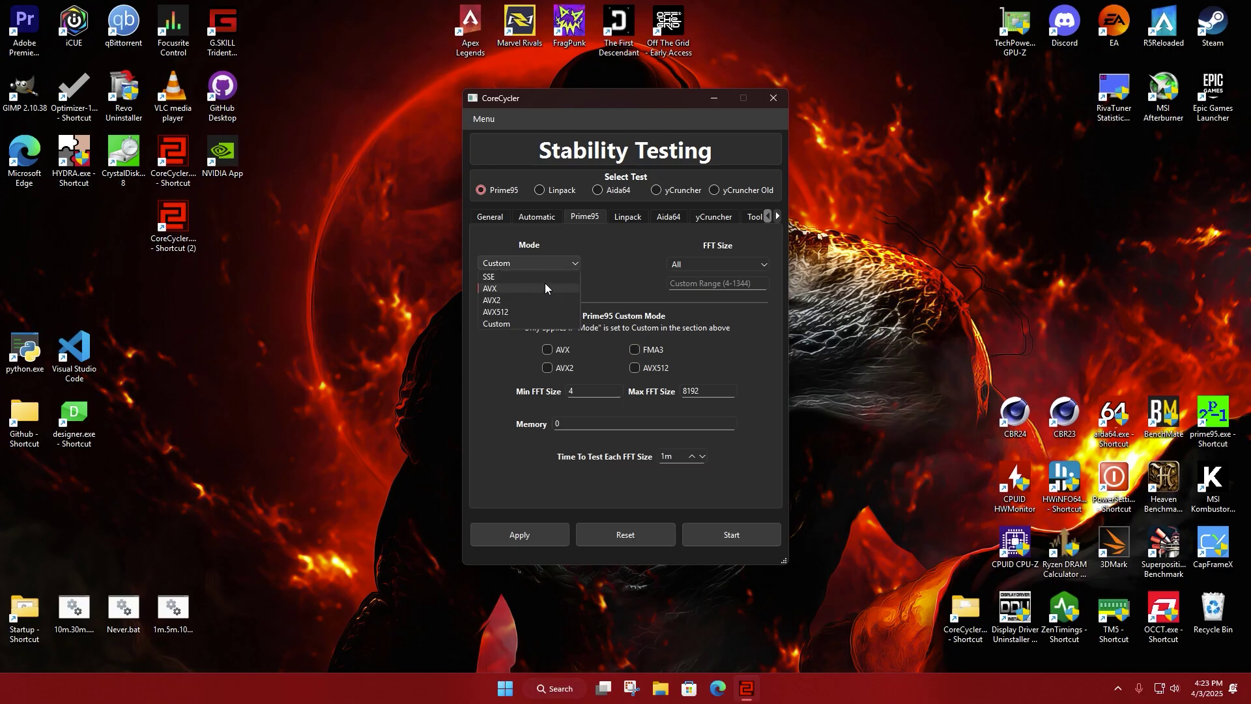
{"action": "left_click", "coordinate": [523, 300]}
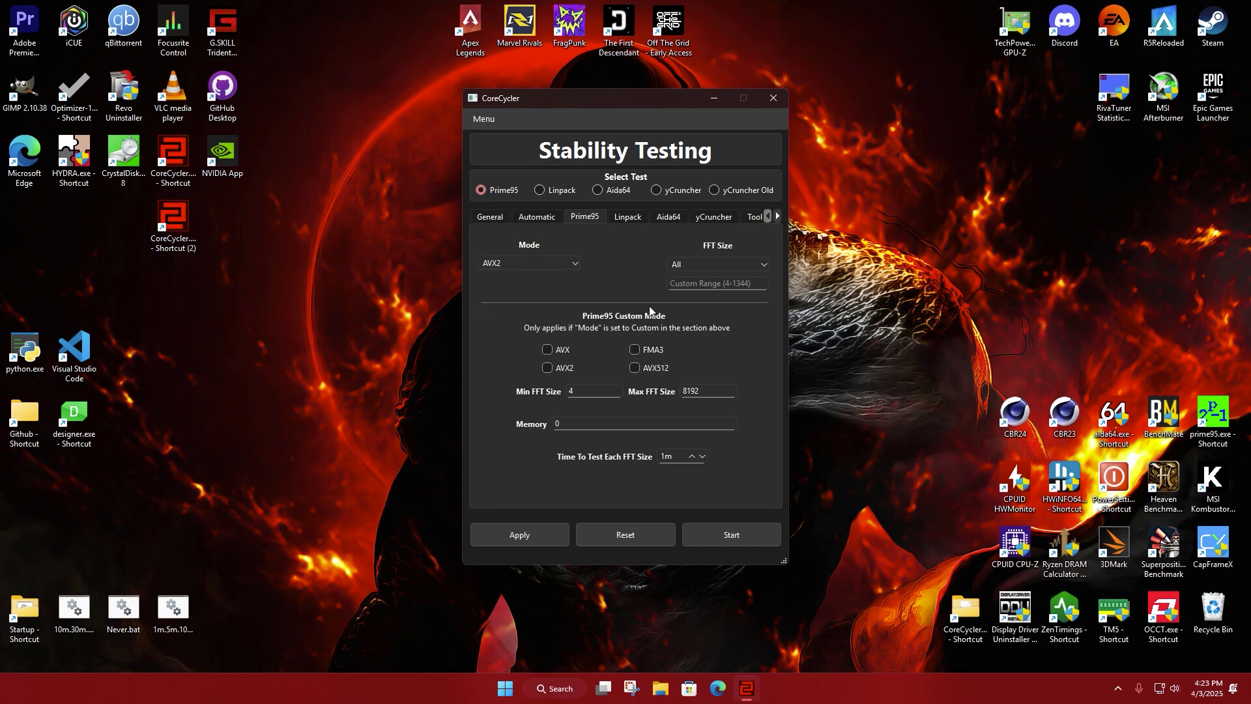
{"action": "left_click", "coordinate": [720, 266]}
{"action": "left_click", "coordinate": [693, 349]}
Step: Set the runtime per core to Auto, check the automatic test settings and return to the Prime95 settings
{"action": "left_click", "coordinate": [490, 217]}
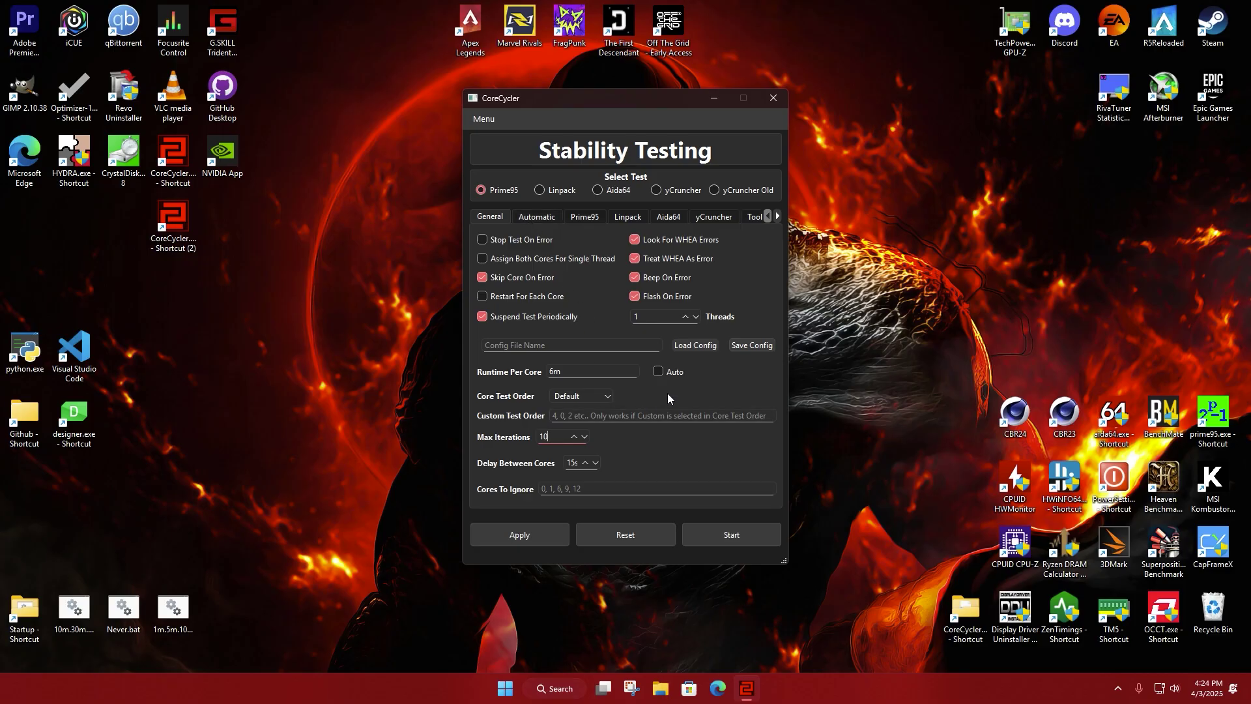
{"action": "left_click", "coordinate": [658, 371]}
{"action": "left_click", "coordinate": [535, 218]}
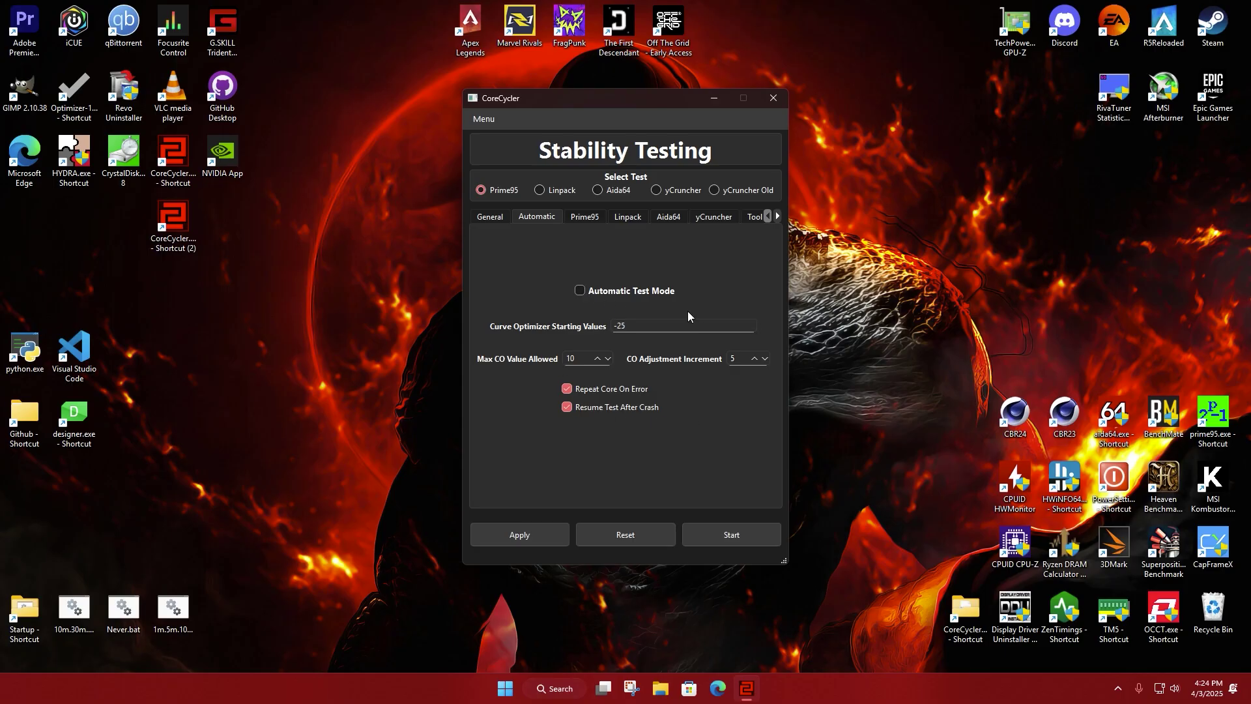
{"action": "left_click", "coordinate": [583, 220]}
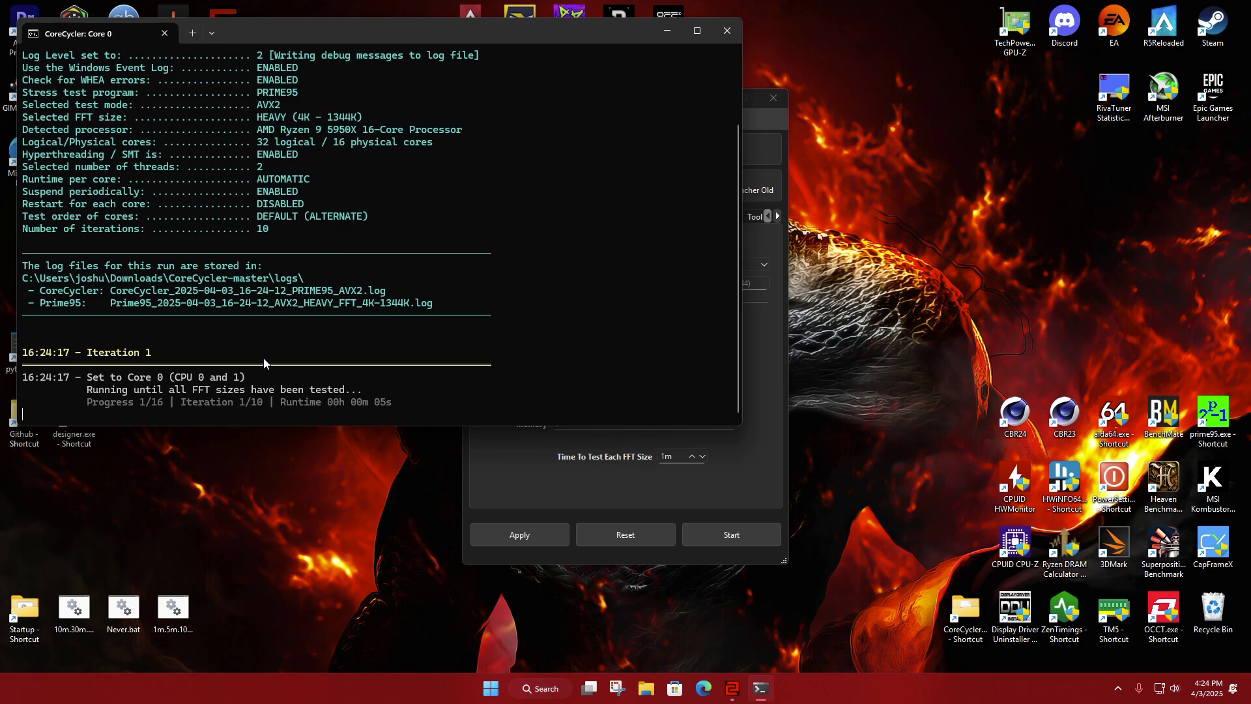
Step: Move the test console over the CoreCycler window, abort the running Prime95 test and close the console
{"action": "left_click_drag", "start_coordinate": [259, 35], "coordinate": [553, 119]}
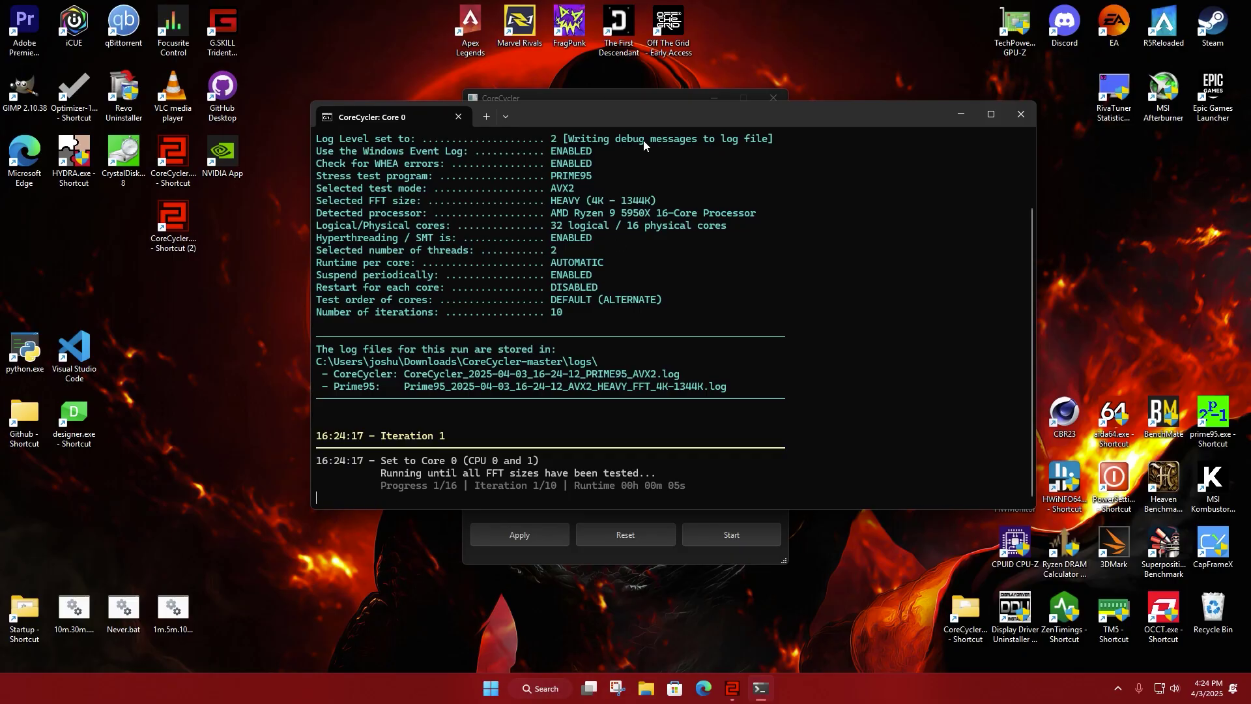
{"action": "left_click_drag", "start_coordinate": [642, 117], "coordinate": [584, 119]}
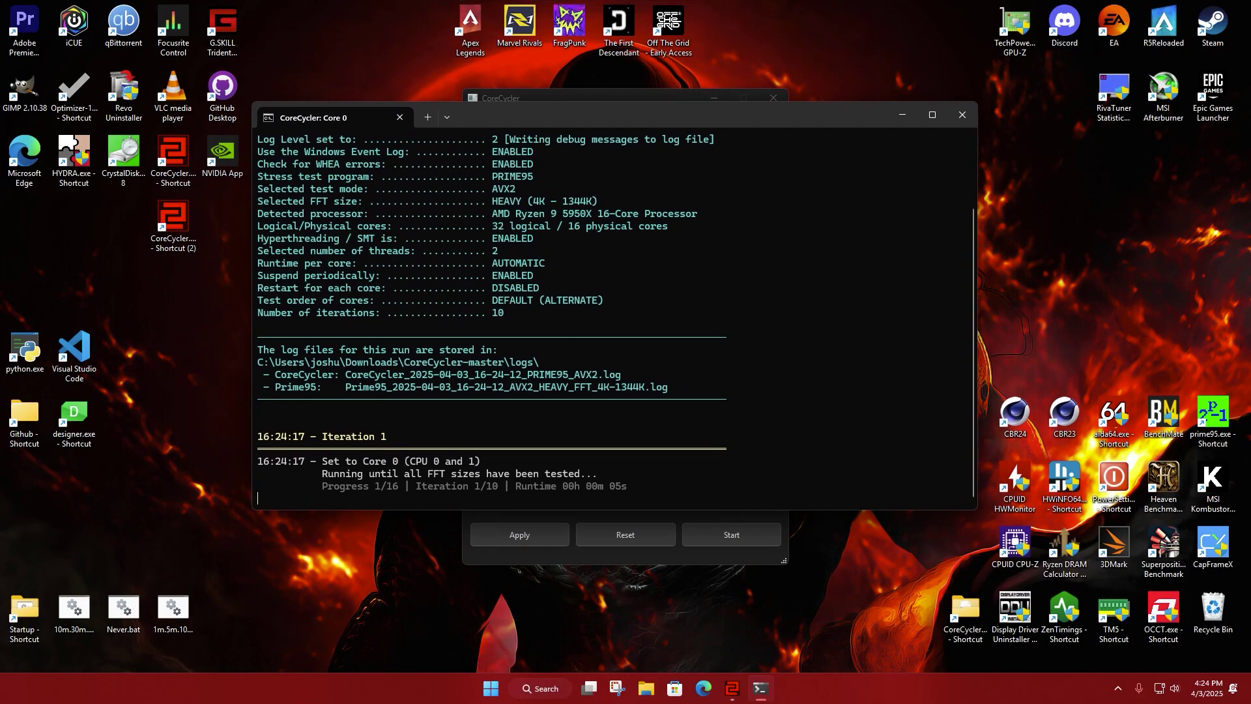
{"action": "key", "text": "ctrl+c"}
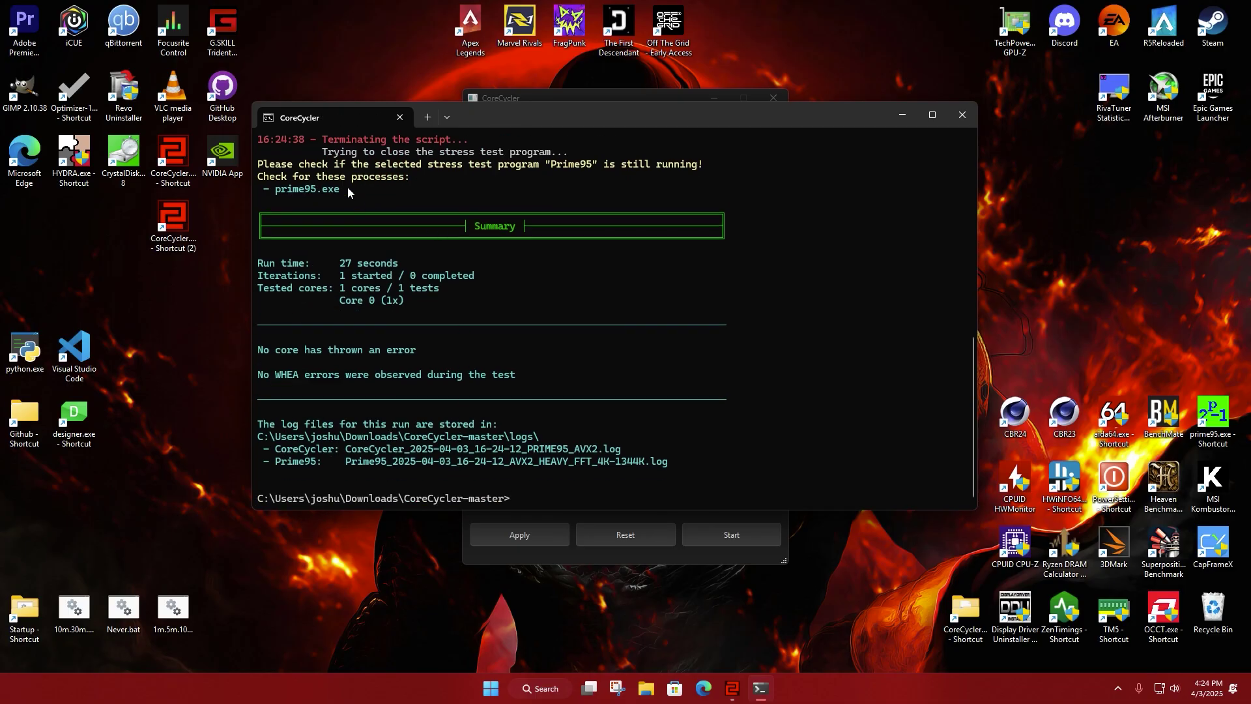
{"action": "left_click", "coordinate": [400, 116]}
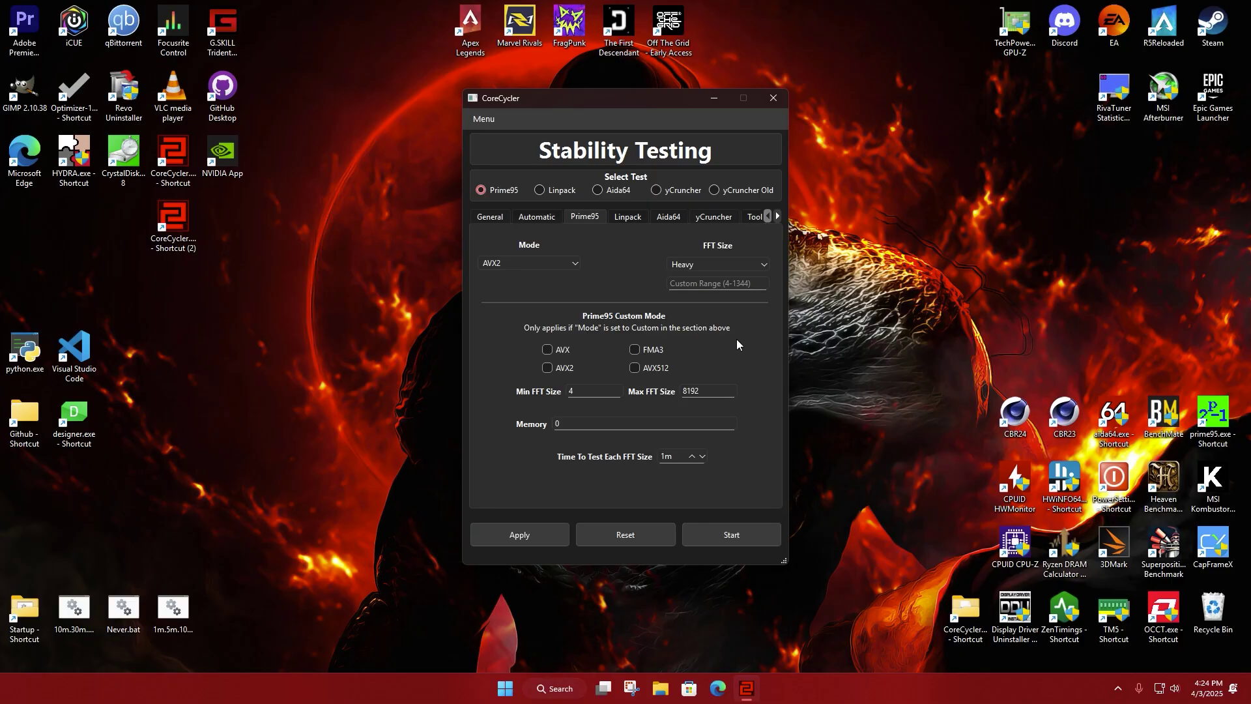
Step: Start the Prime95 test again and bring up the hidden Prime95 window to view its torture test workers
{"action": "left_click", "coordinate": [727, 535]}
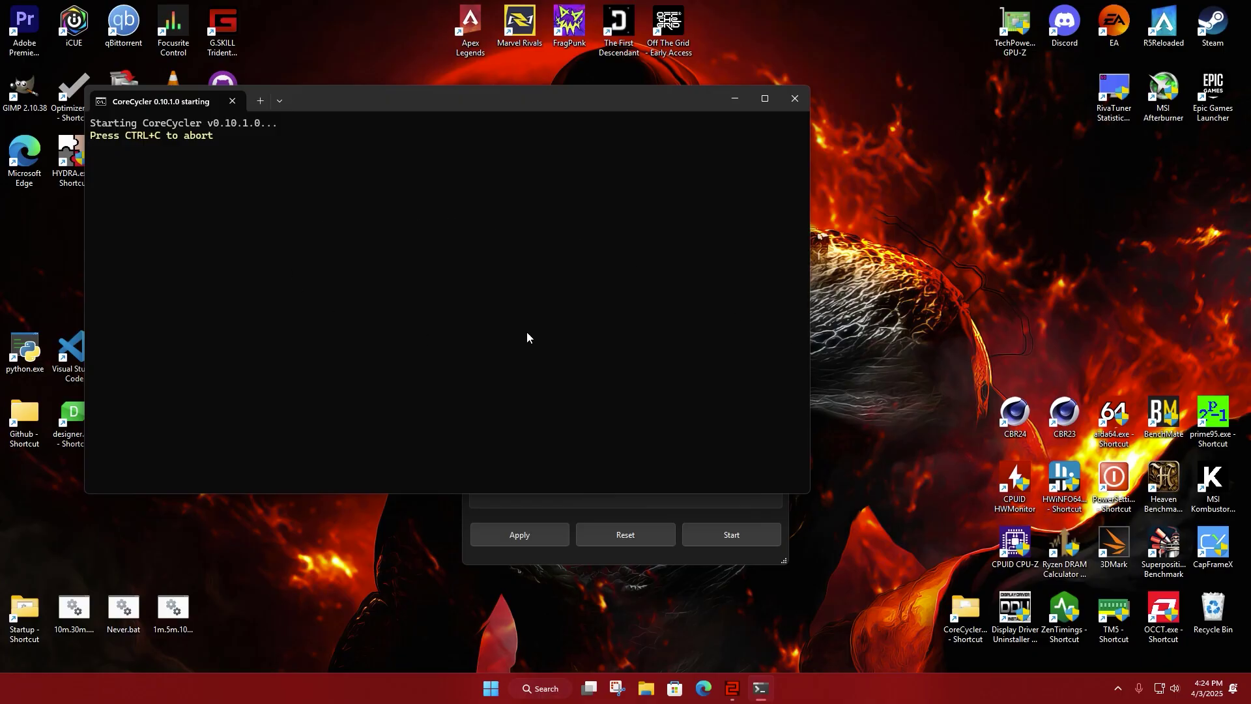
{"action": "left_click", "coordinate": [1118, 688]}
{"action": "left_click", "coordinate": [1079, 650]}
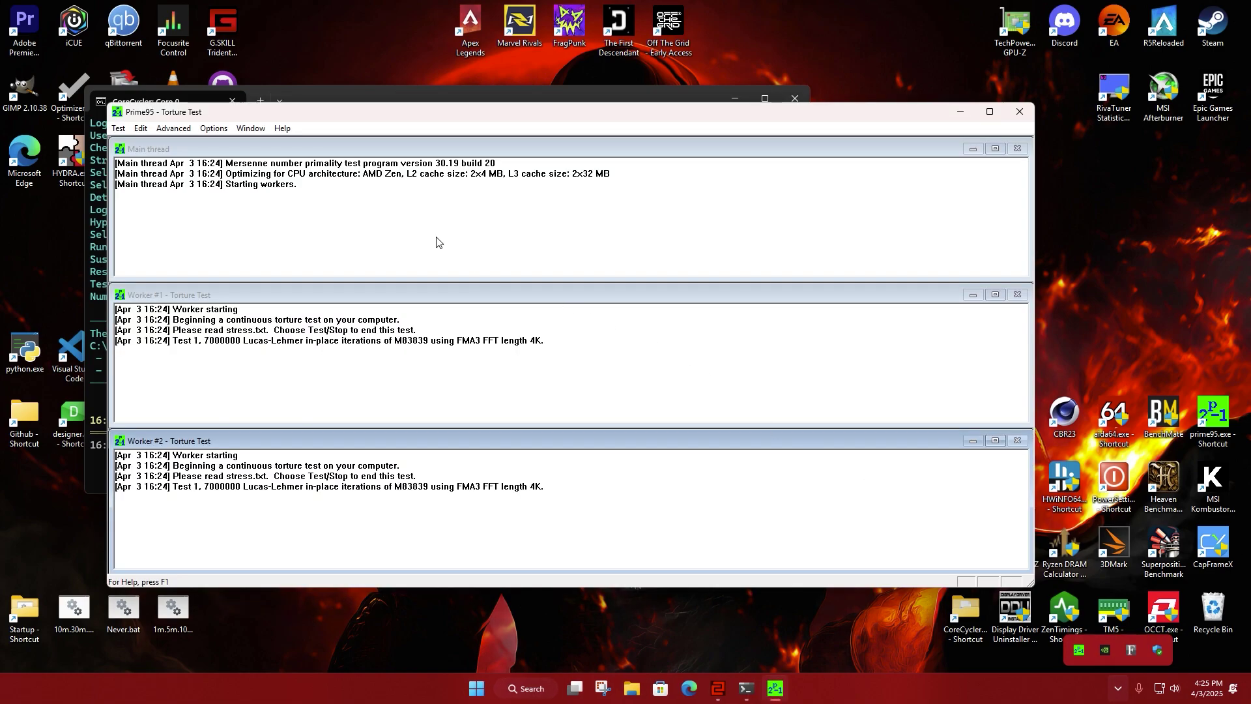
{"action": "left_click_drag", "start_coordinate": [493, 112], "coordinate": [565, 100]}
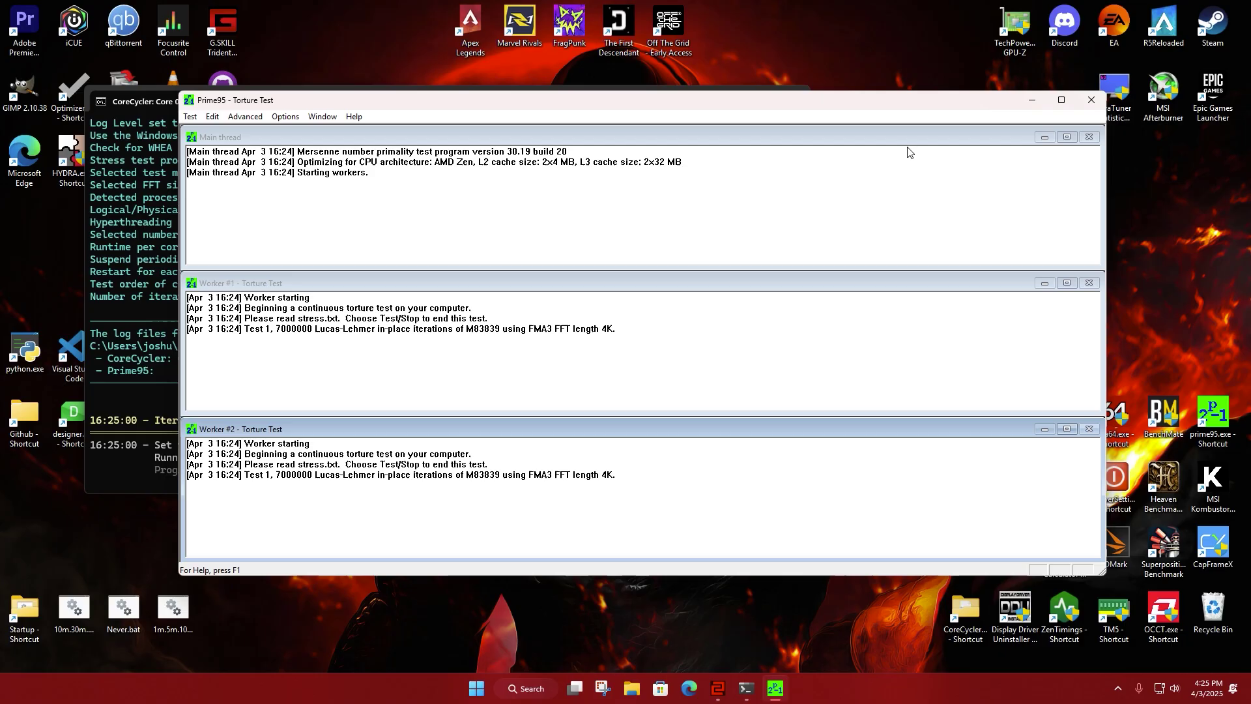
Step: Bring the CoreCycler console back to the front, abort the running test and close the console
{"action": "left_click", "coordinate": [135, 102]}
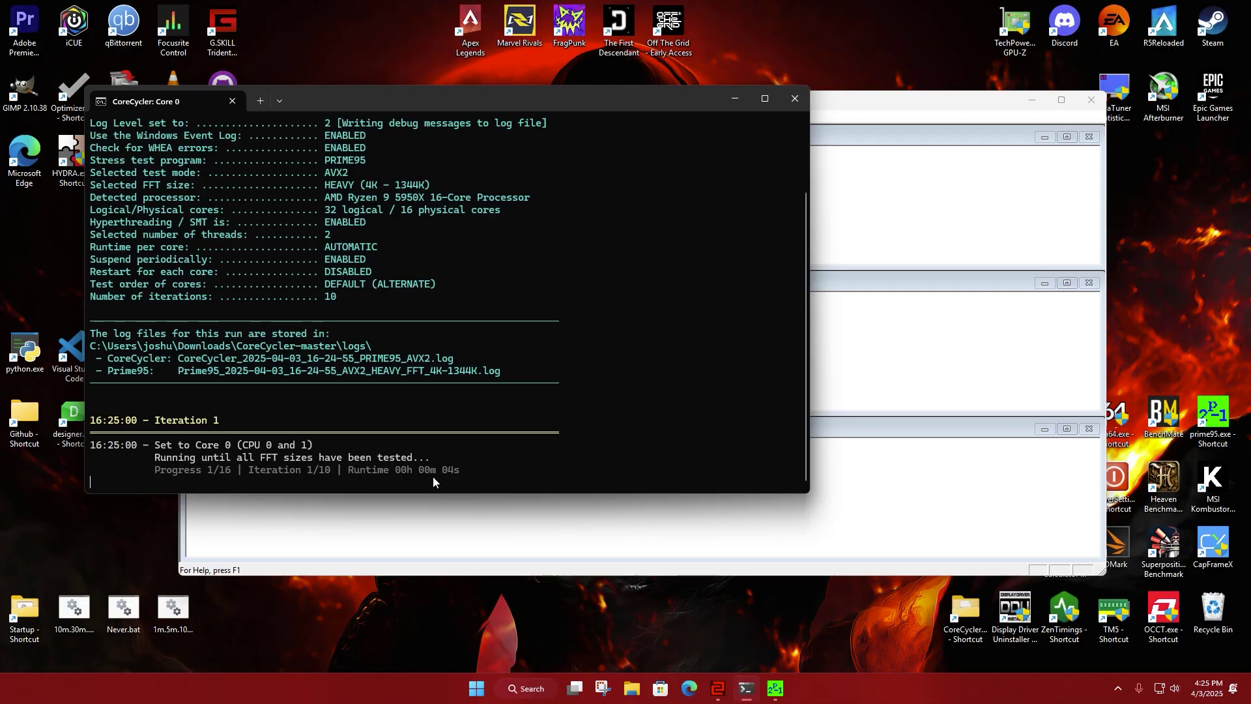
{"action": "key", "text": "ctrl+c"}
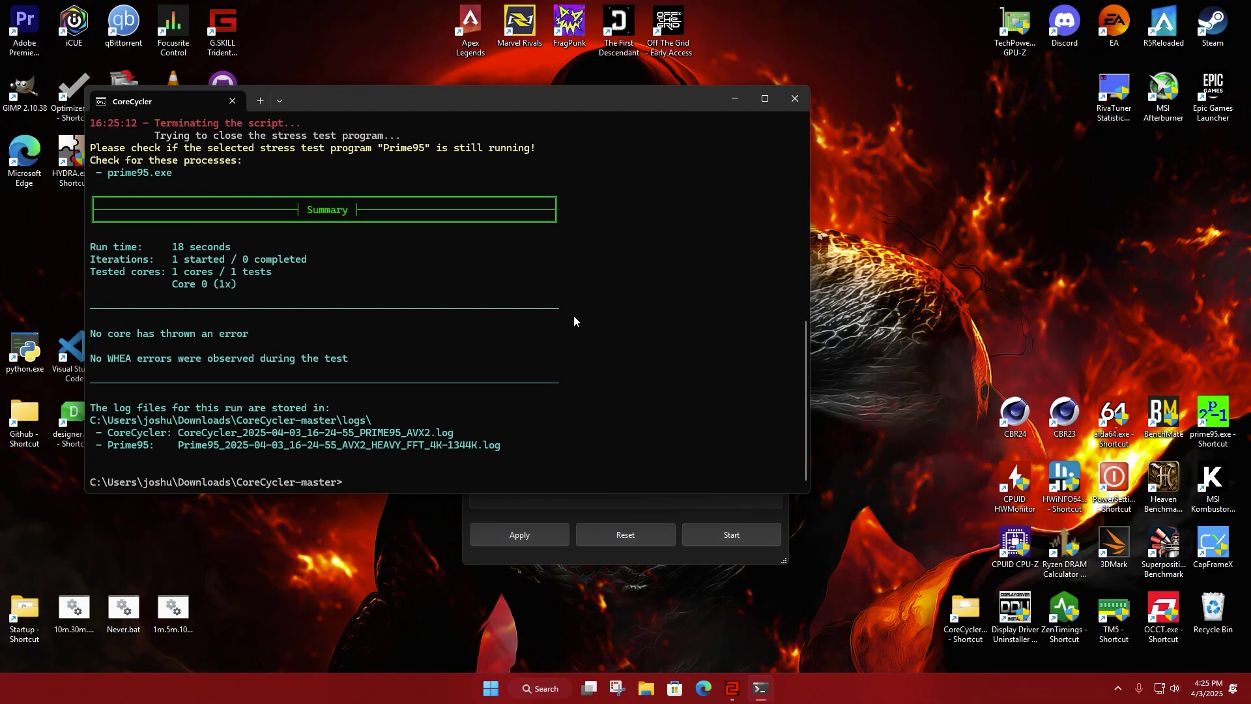
{"action": "left_click", "coordinate": [232, 102]}
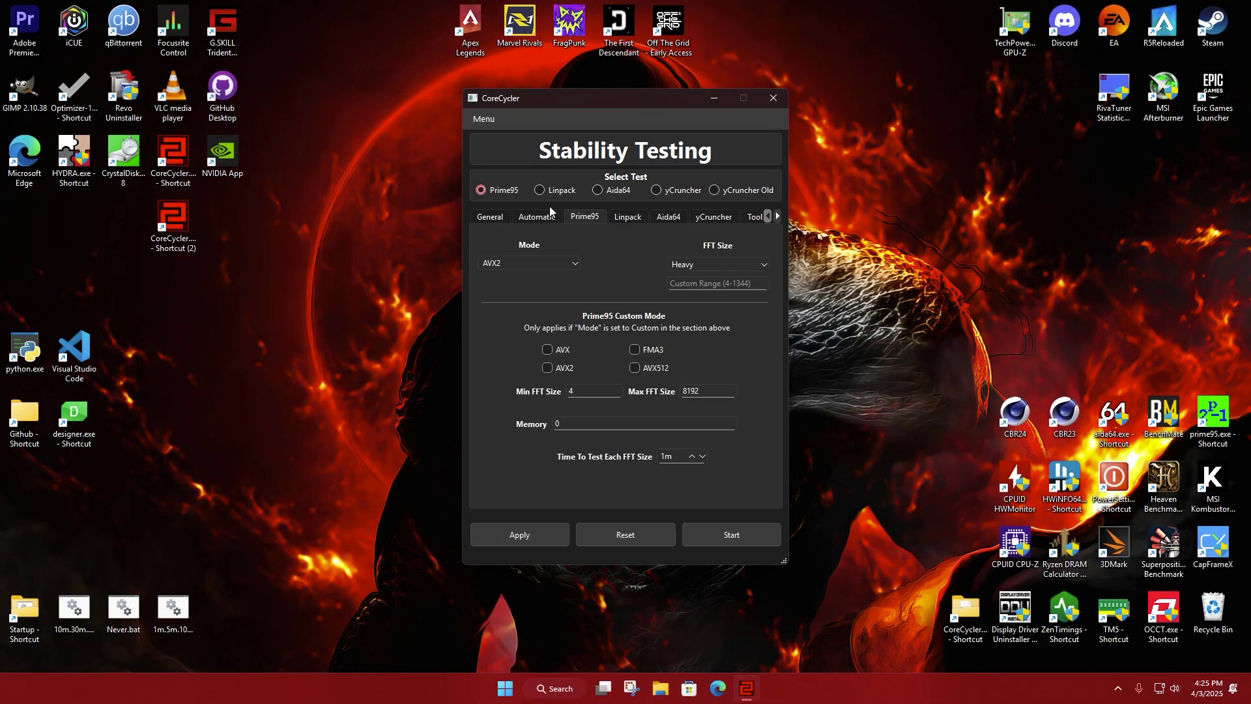
Step: Review the Linpack version, test mode and memory options in the Linpack settings
{"action": "left_click", "coordinate": [634, 219]}
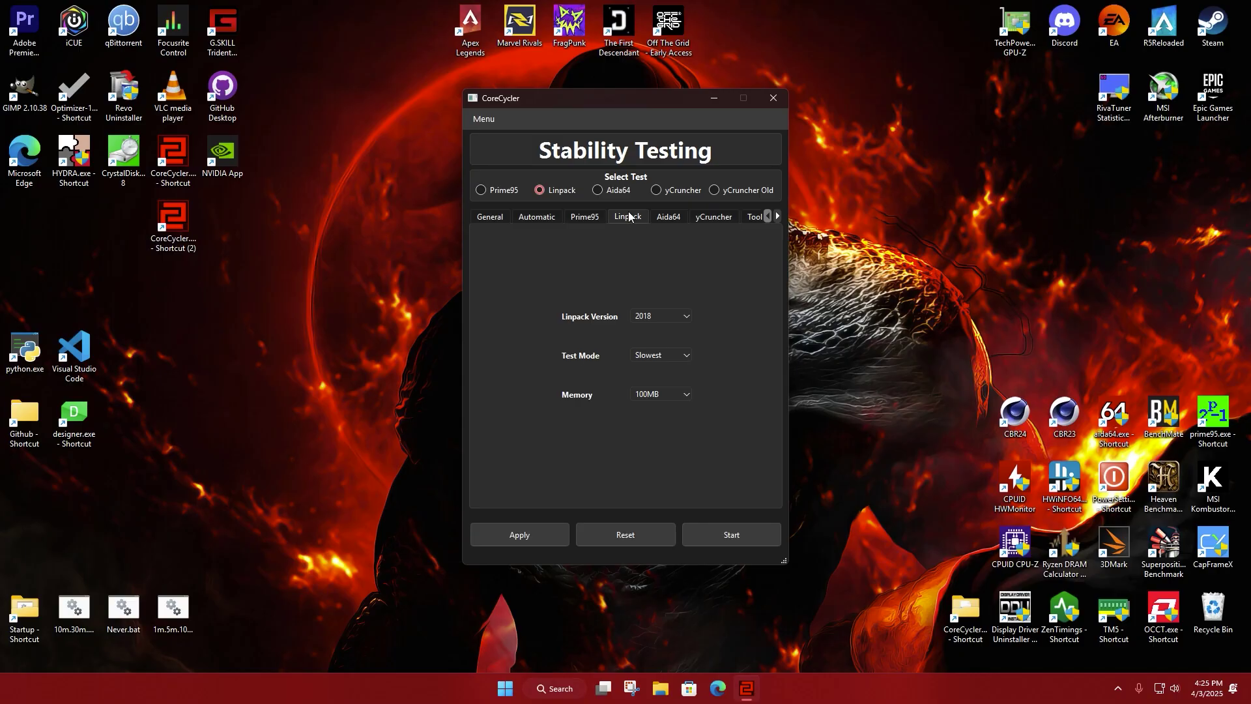
{"action": "left_click", "coordinate": [686, 317]}
{"action": "left_click", "coordinate": [742, 370]}
{"action": "left_click", "coordinate": [674, 357]}
{"action": "left_click", "coordinate": [717, 356]}
{"action": "left_click", "coordinate": [678, 394]}
{"action": "left_click", "coordinate": [738, 408]}
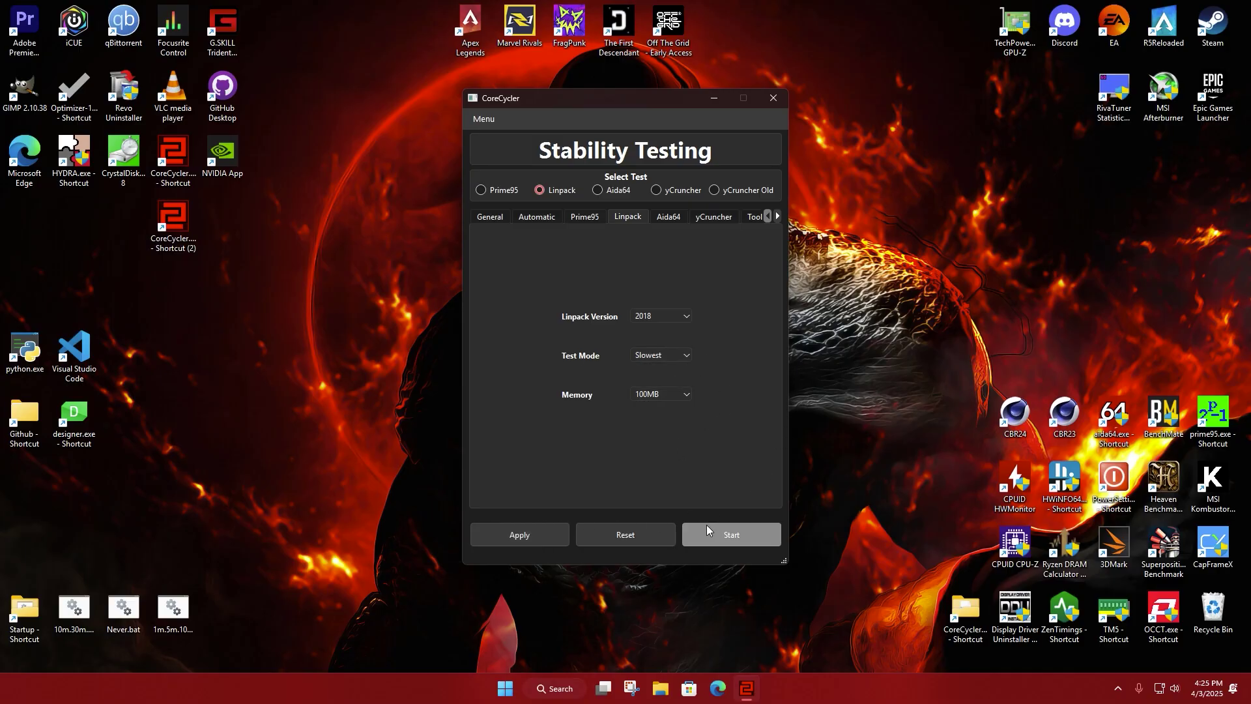
Step: Select Aida64 as the test and open aida64.txt from the test_programs\aida64 folder of CoreCycler-master
{"action": "left_click", "coordinate": [610, 191]}
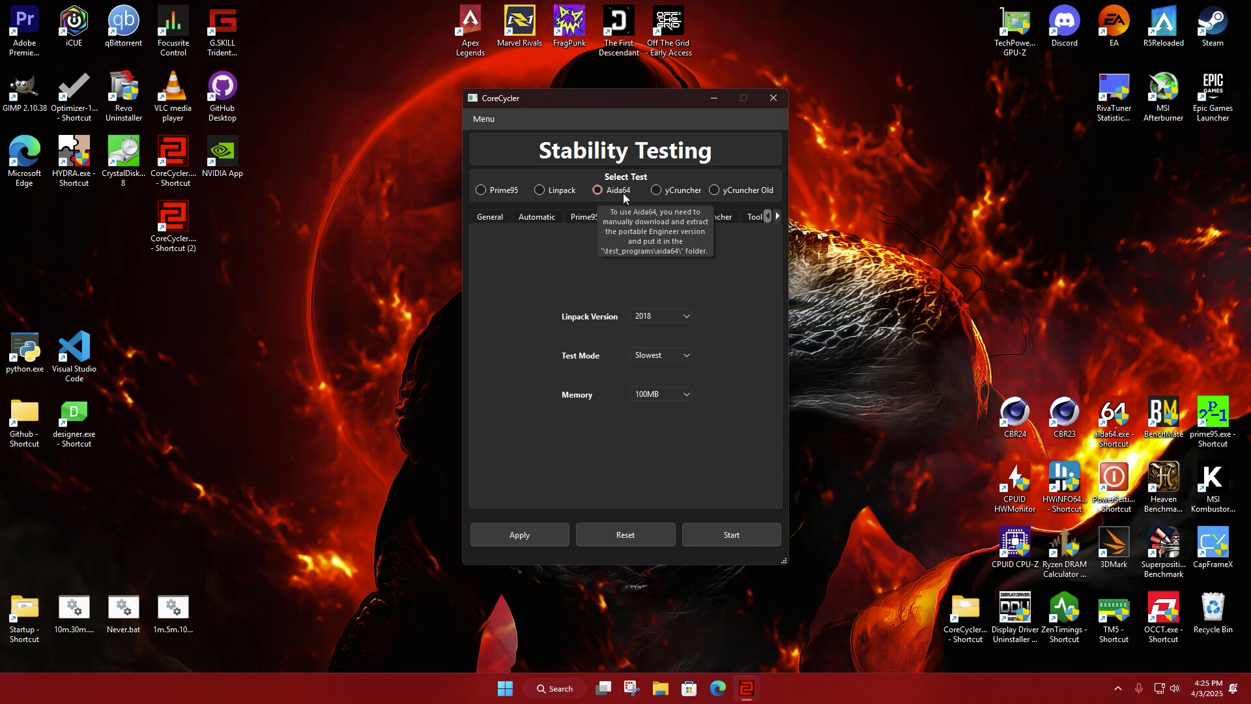
{"action": "left_click", "coordinate": [620, 198]}
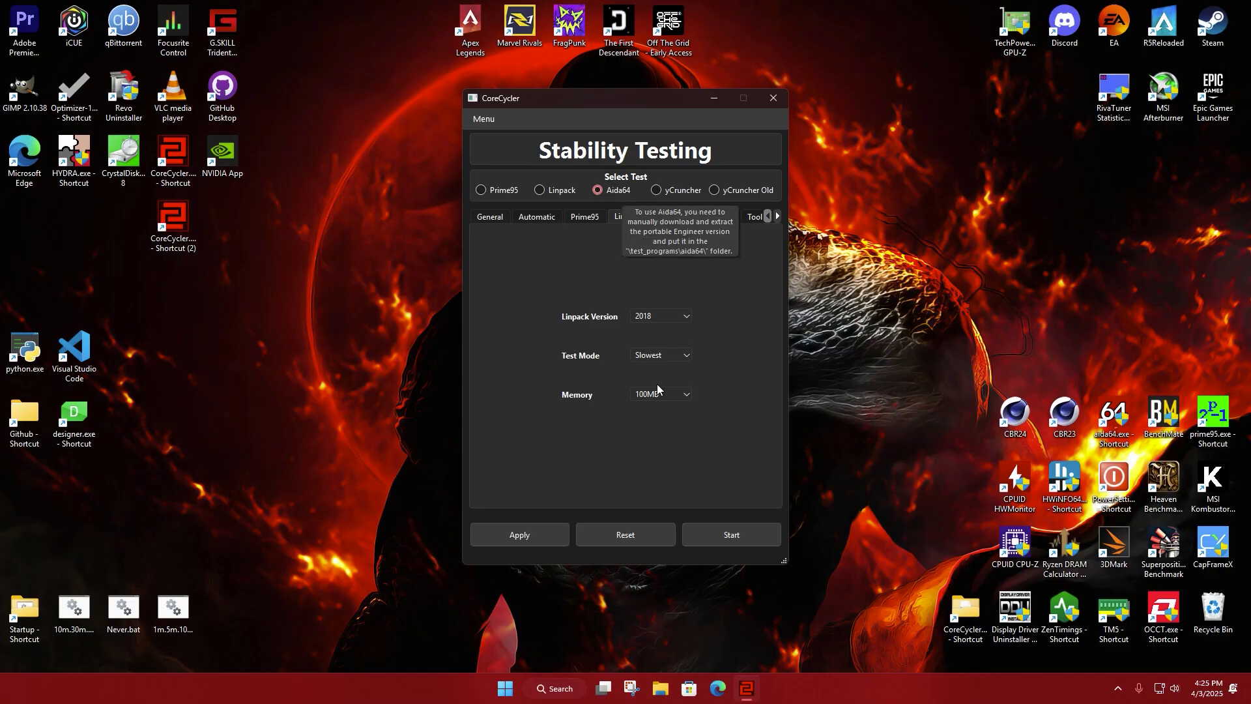
{"action": "right_click", "coordinate": [171, 221]}
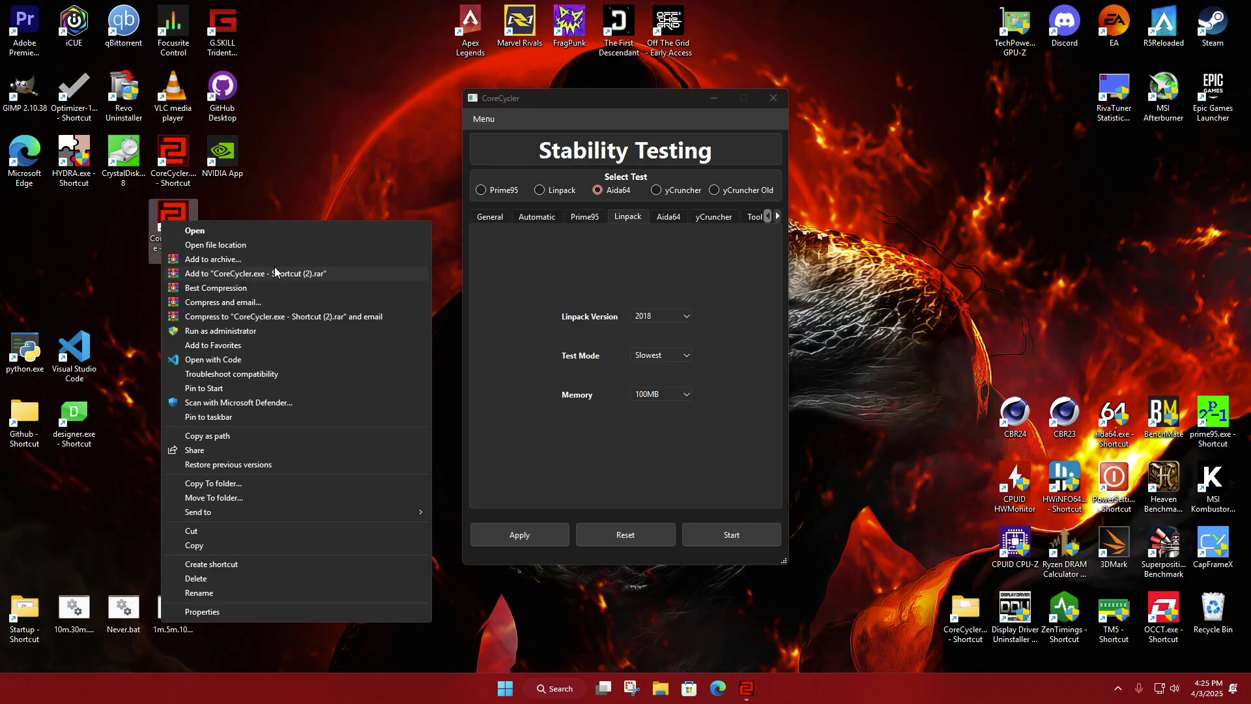
{"action": "left_click", "coordinate": [257, 245]}
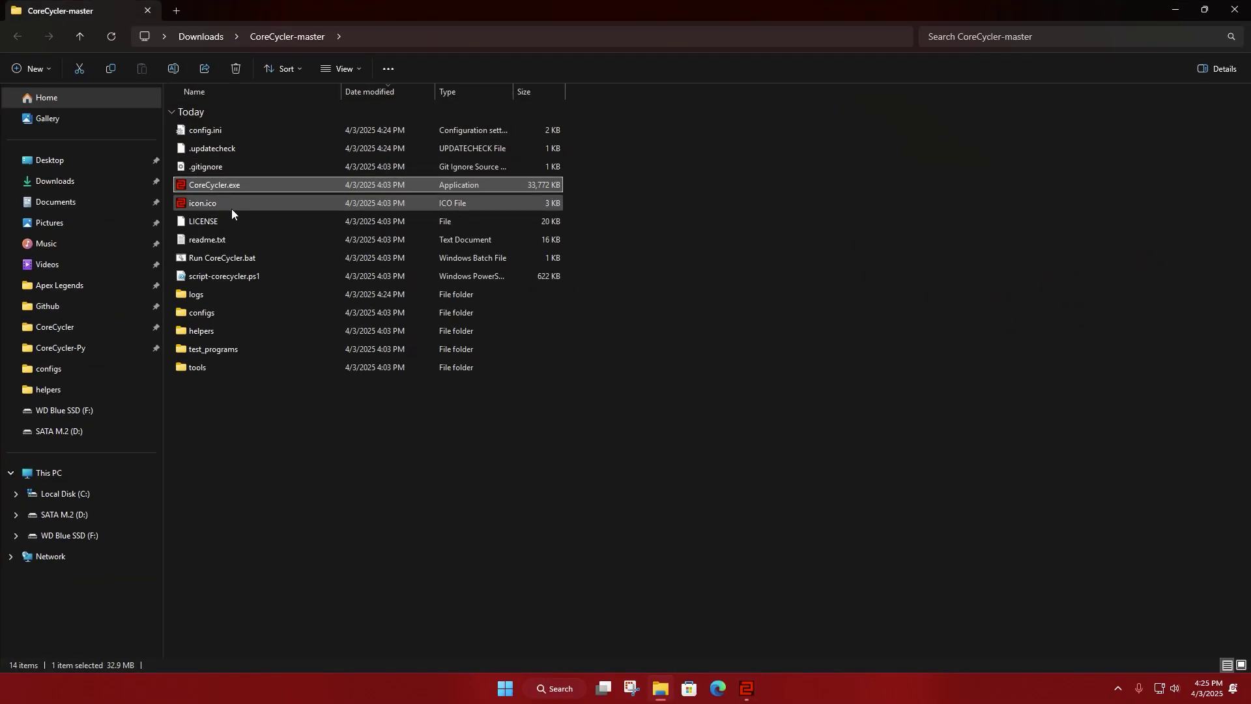
{"action": "left_click", "coordinate": [230, 352]}
{"action": "double_click", "coordinate": [229, 350]}
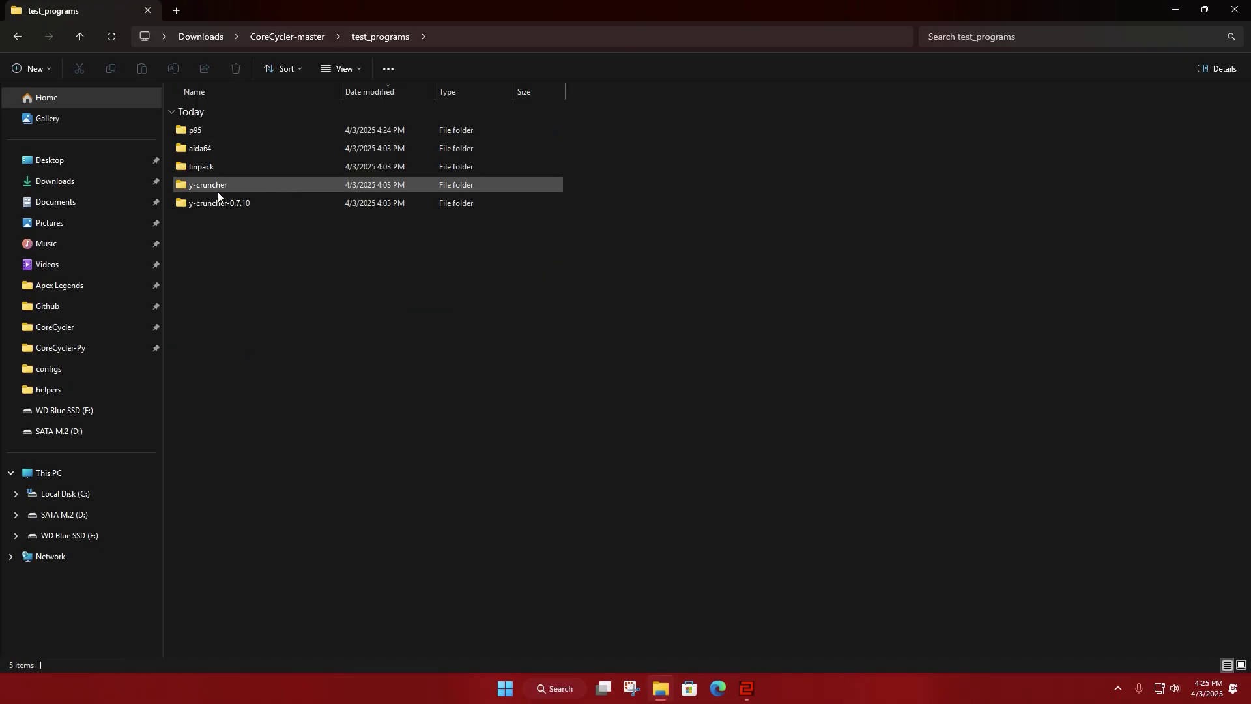
{"action": "double_click", "coordinate": [212, 151]}
{"action": "double_click", "coordinate": [214, 131]}
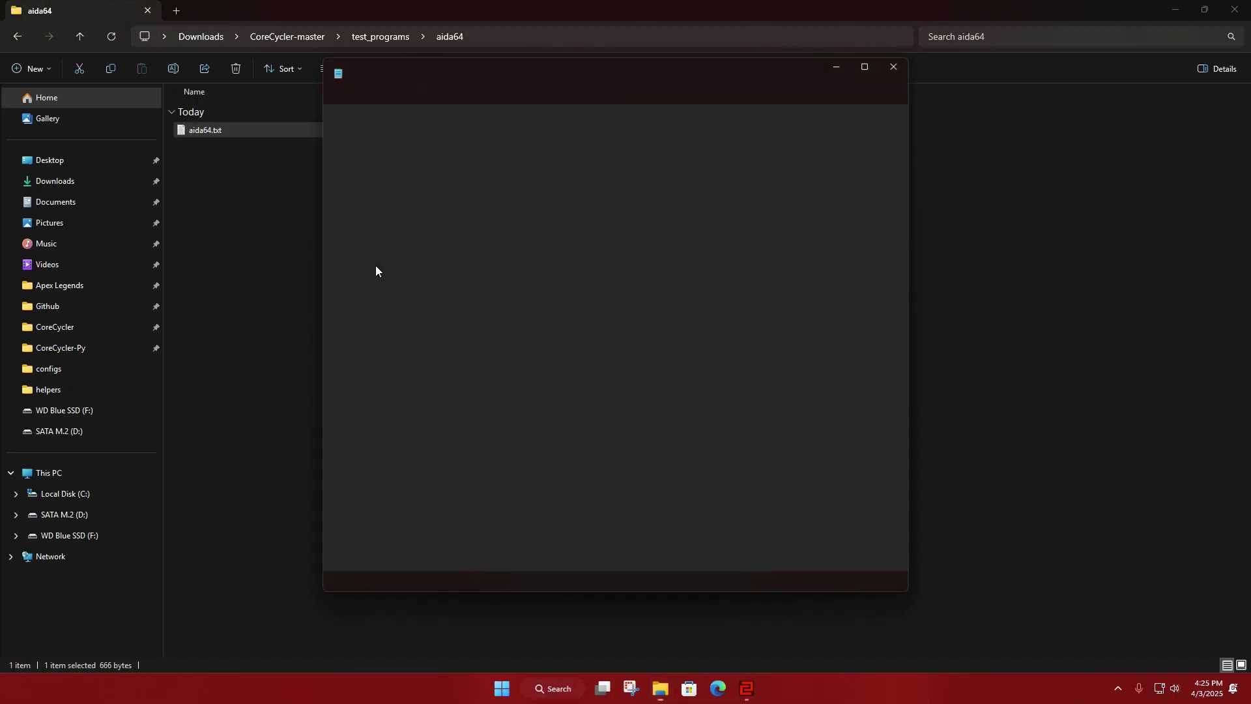
Step: Read the AIDA64 download and extraction instructions in aida64.txt, then close the file and the folder window
{"action": "left_click_drag", "start_coordinate": [742, 250], "coordinate": [324, 113]}
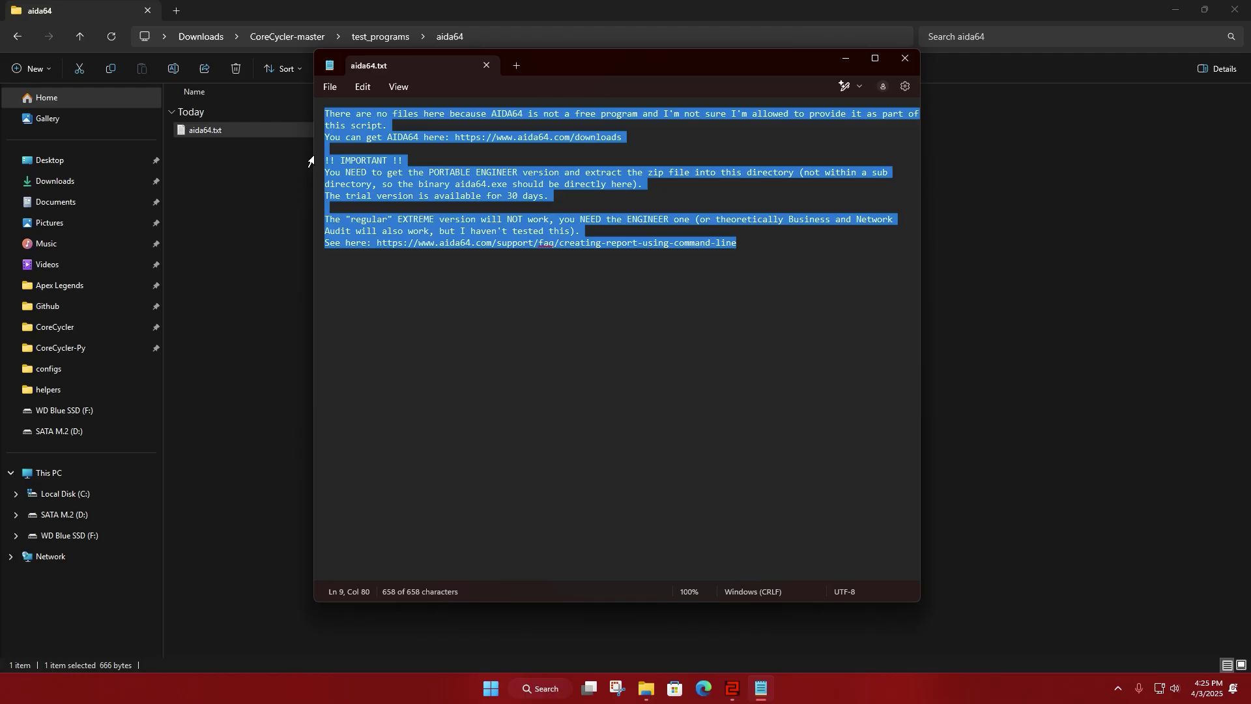
{"action": "left_click", "coordinate": [601, 248]}
{"action": "left_click_drag", "start_coordinate": [550, 195], "coordinate": [322, 160]}
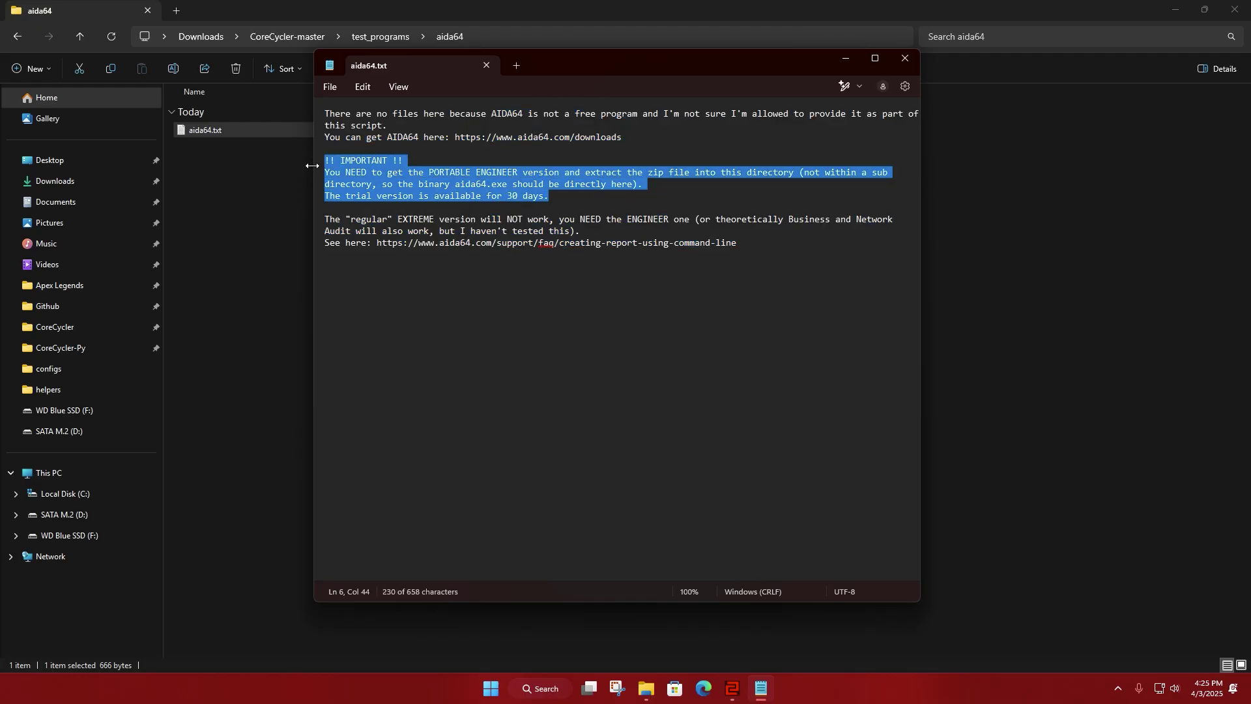
{"action": "left_click", "coordinate": [562, 197]}
{"action": "left_click", "coordinate": [486, 66]}
{"action": "left_click", "coordinate": [365, 37]}
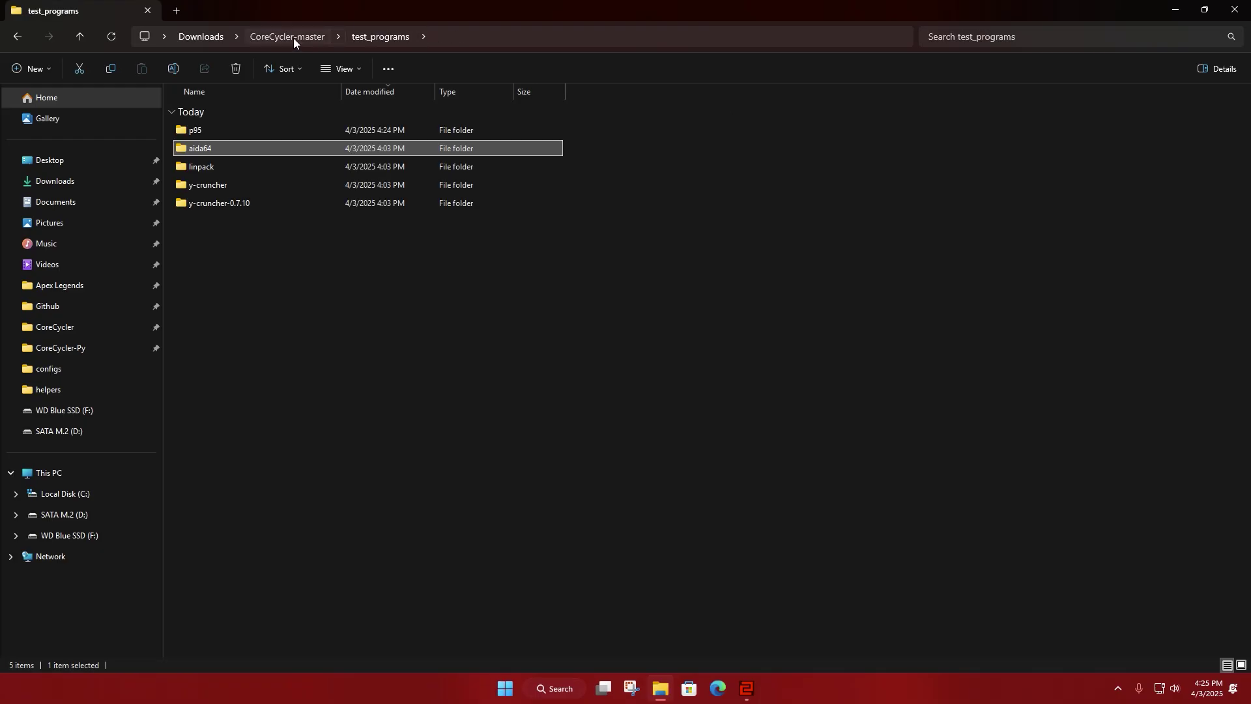
{"action": "left_click", "coordinate": [293, 37]}
{"action": "left_click", "coordinate": [1235, 9]}
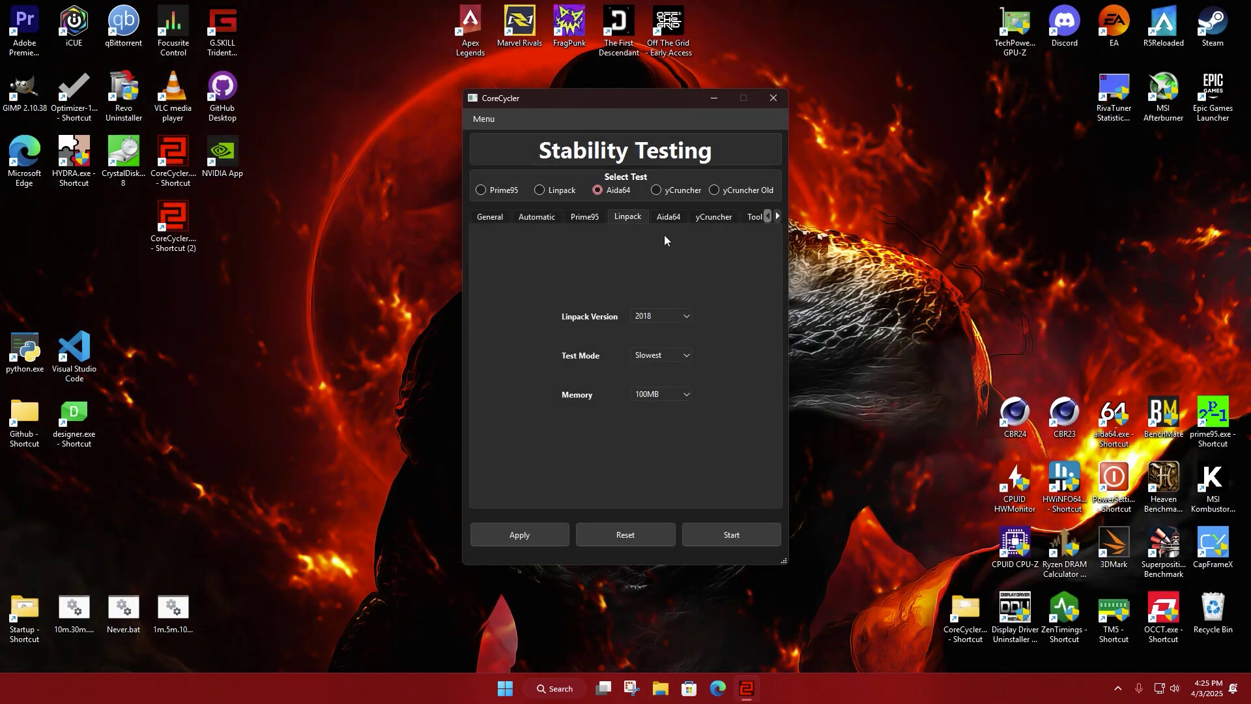
Step: Select Aida64 as the test and choose the CPU and FPU test modes in its settings
{"action": "left_click", "coordinate": [655, 193]}
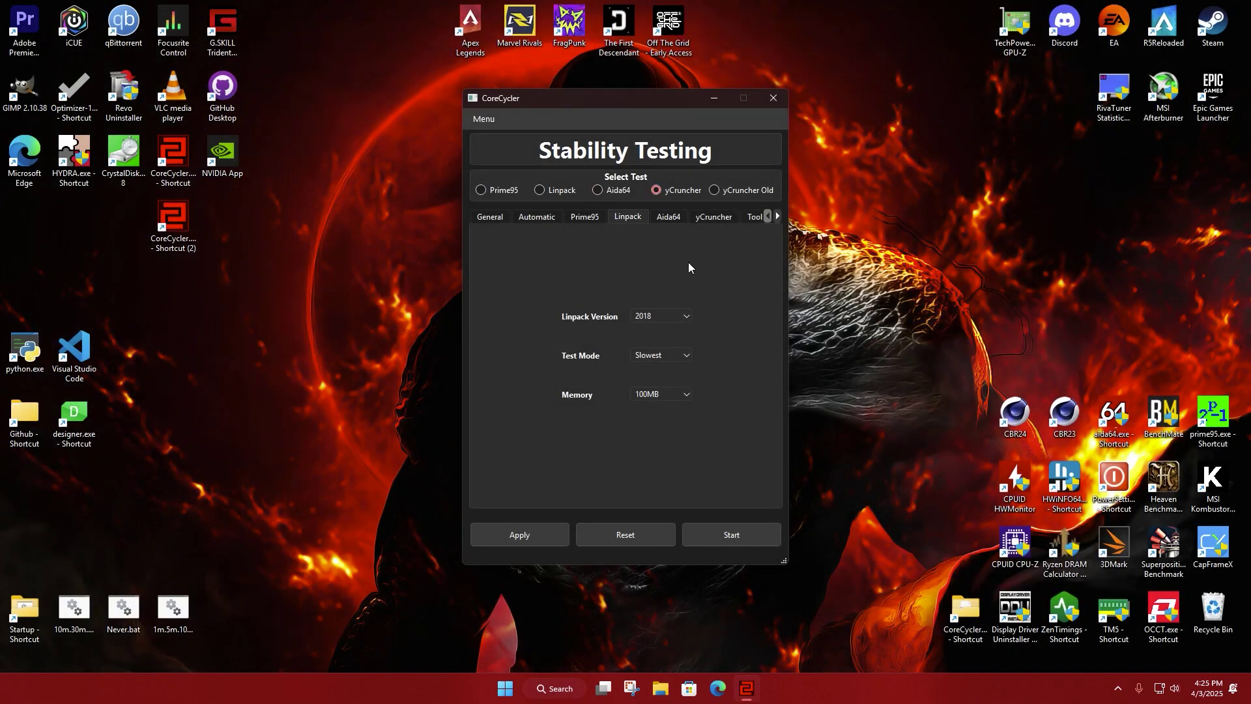
{"action": "left_click", "coordinate": [666, 215]}
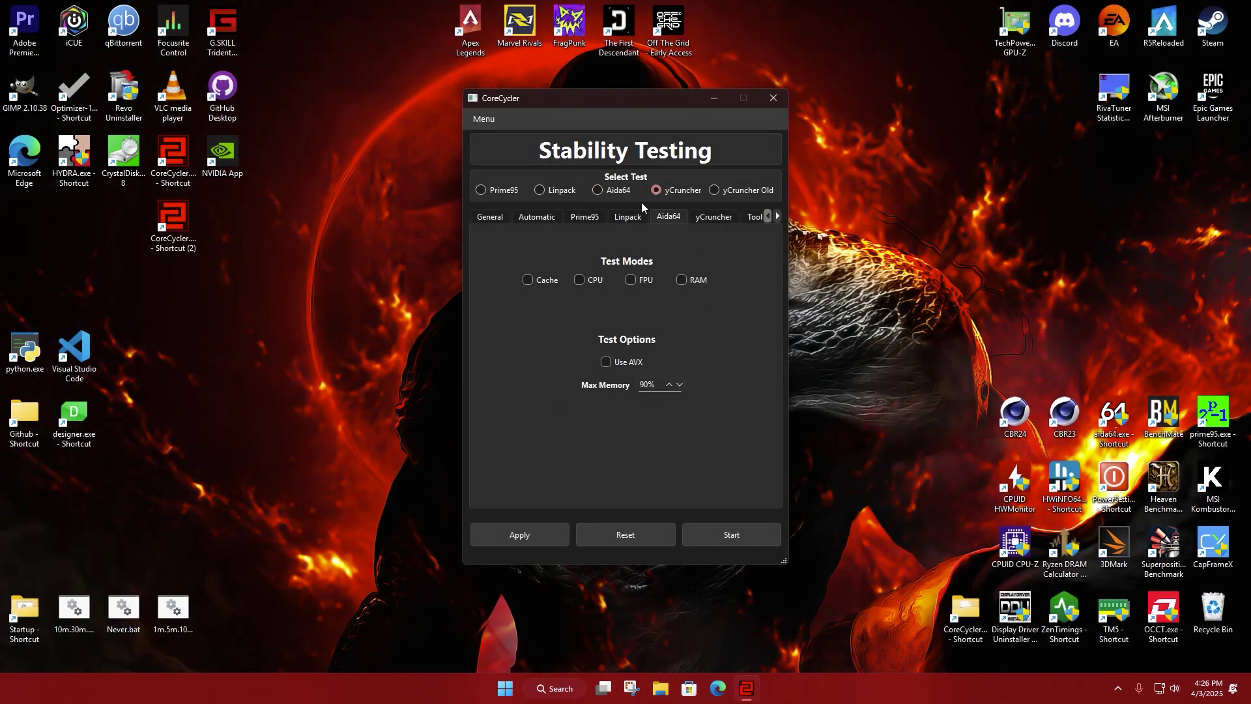
{"action": "left_click", "coordinate": [595, 190]}
{"action": "left_click", "coordinate": [579, 280]}
{"action": "left_click", "coordinate": [630, 280]}
Step: Select yCruncher as the test and set its mode to 19-ZN2 ~ Kagari
{"action": "left_click", "coordinate": [654, 190]}
{"action": "left_click", "coordinate": [714, 222]}
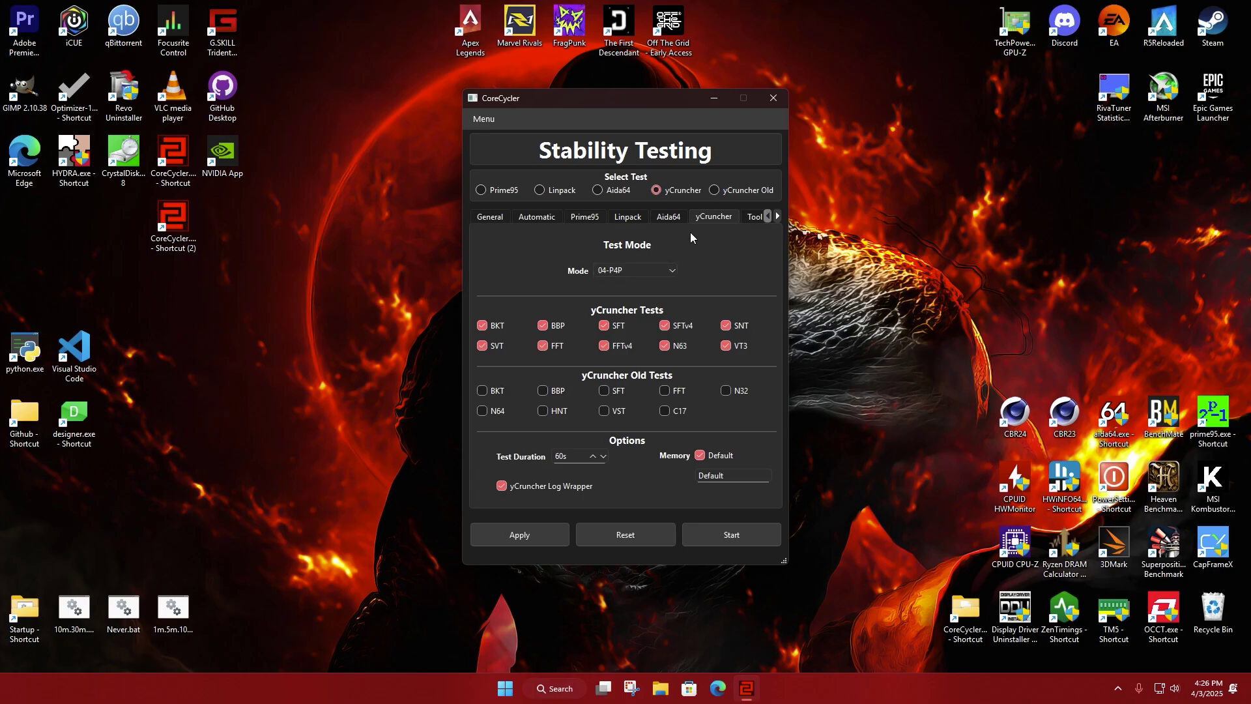
{"action": "left_click", "coordinate": [648, 269]}
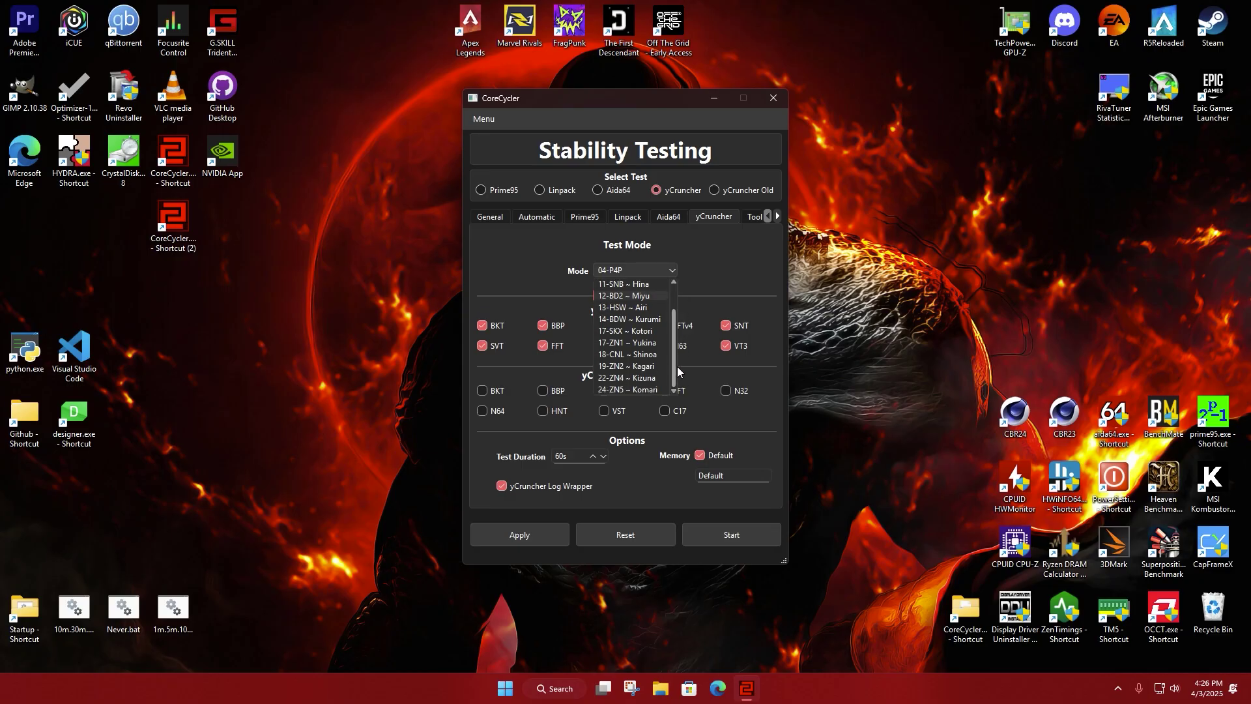
{"action": "left_click", "coordinate": [655, 360]}
{"action": "left_click", "coordinate": [662, 268]}
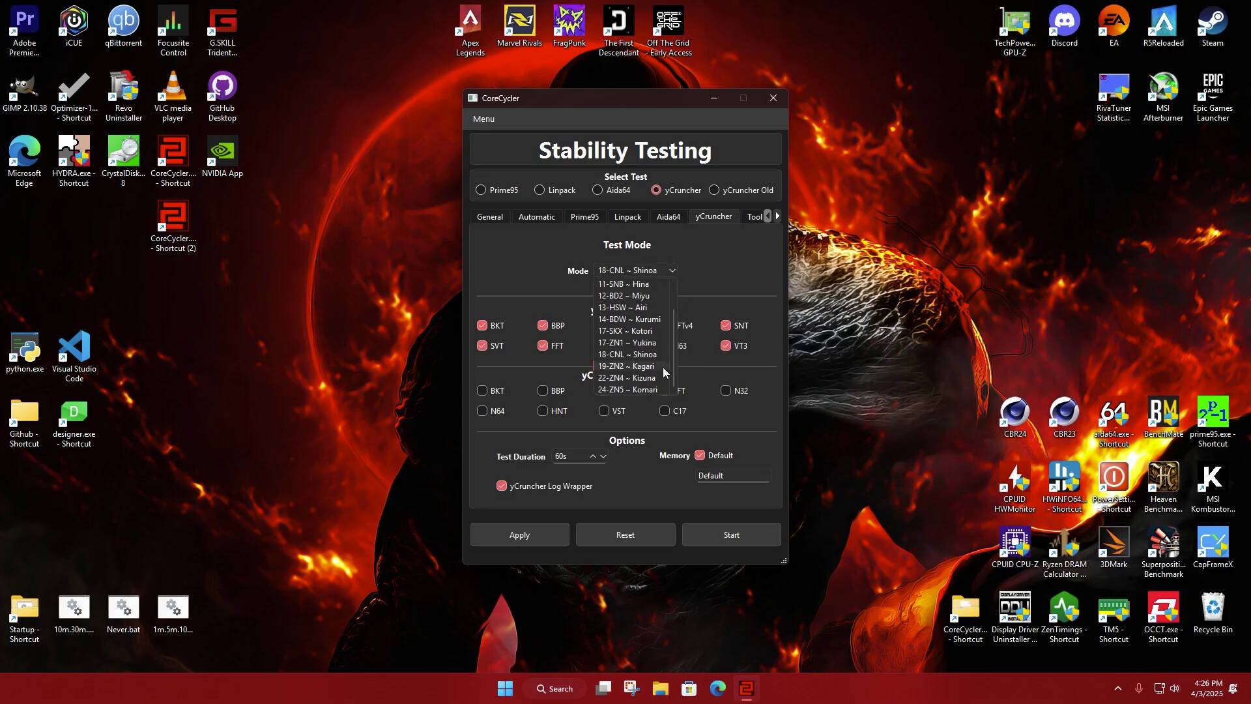
{"action": "left_click", "coordinate": [662, 366]}
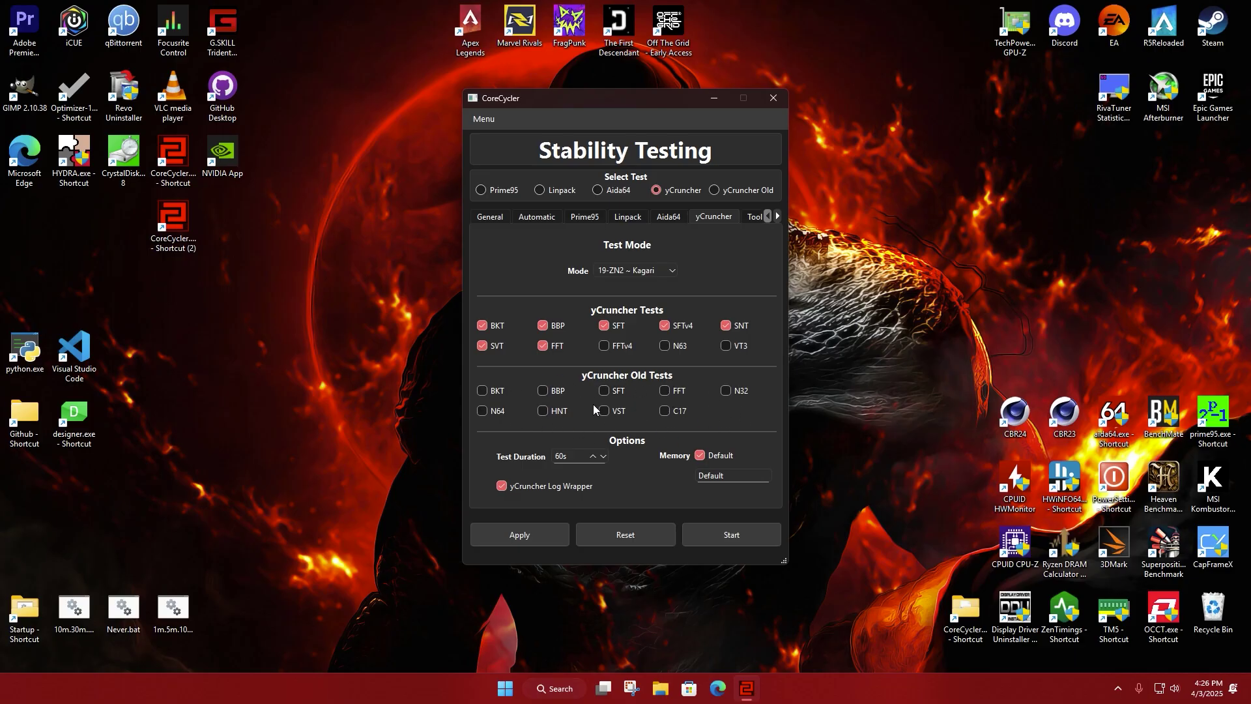
Step: Select yCruncher Old as the test and toggle the VST and SFT options under its old tests
{"action": "left_click", "coordinate": [715, 191]}
{"action": "left_click", "coordinate": [603, 411]}
{"action": "left_click", "coordinate": [602, 391]}
Step: Bring up the CoreCycler tools and open HWiNFO64 to monitor the CPU sensors
{"action": "left_click", "coordinate": [748, 217]}
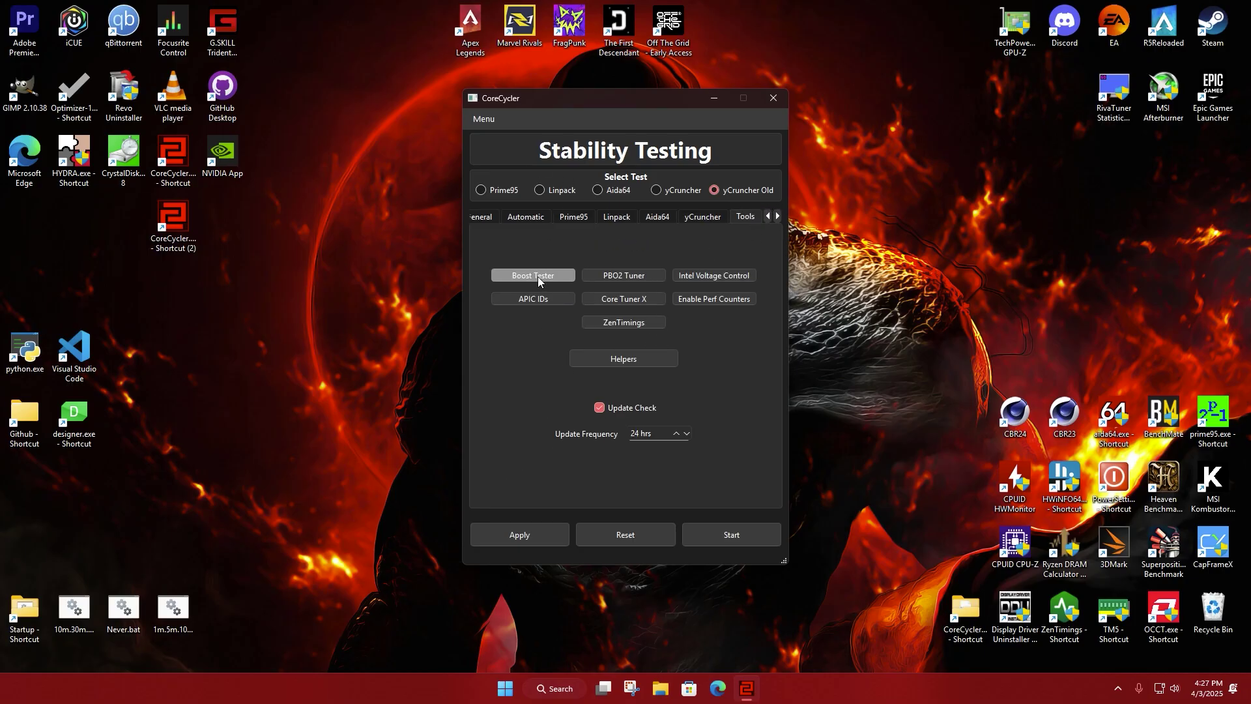
{"action": "double_click", "coordinate": [1065, 483]}
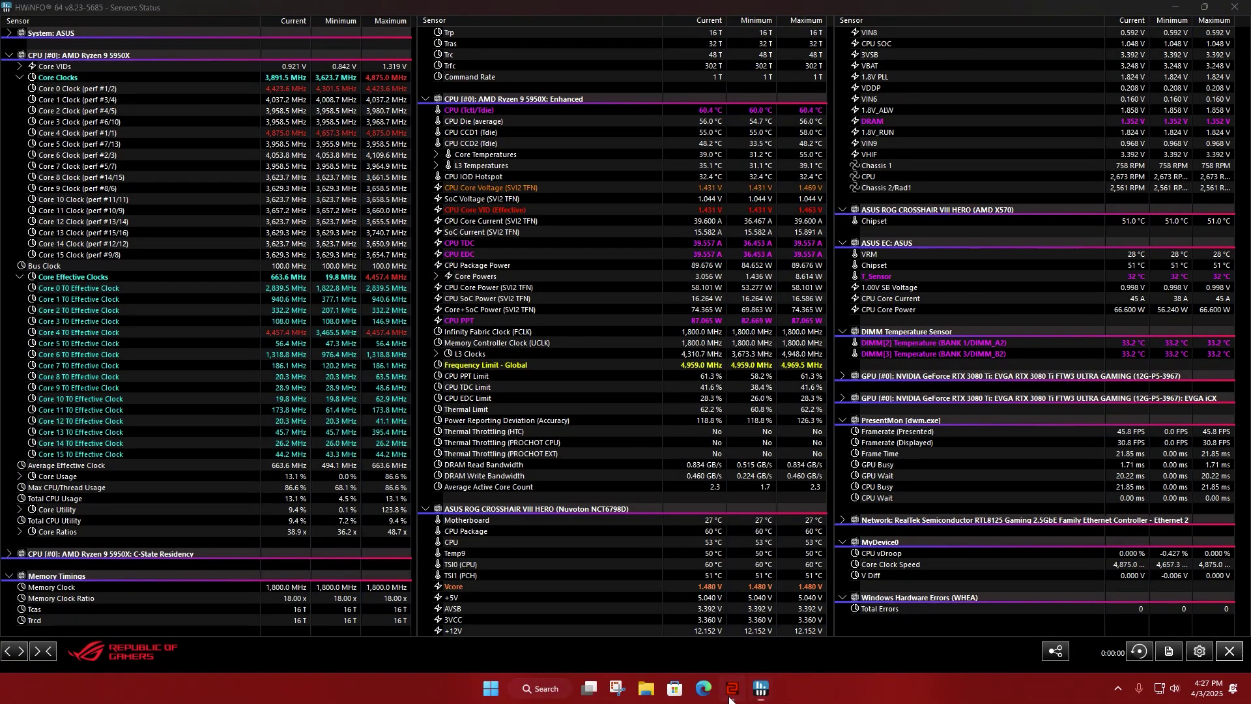
Step: Switch back to CoreCycler, run the Boost Tester beside the HWiNFO64 core clocks, and close its console
{"action": "left_click", "coordinate": [730, 696]}
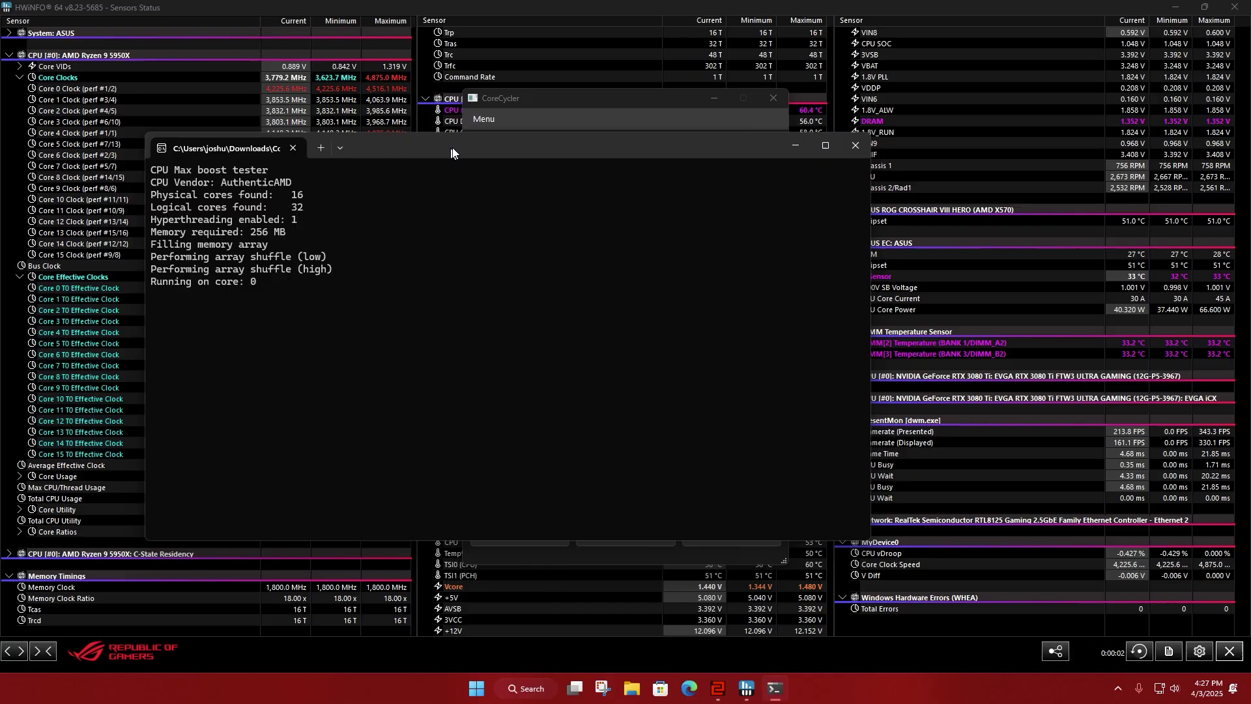
{"action": "left_click_drag", "start_coordinate": [452, 152], "coordinate": [754, 115]}
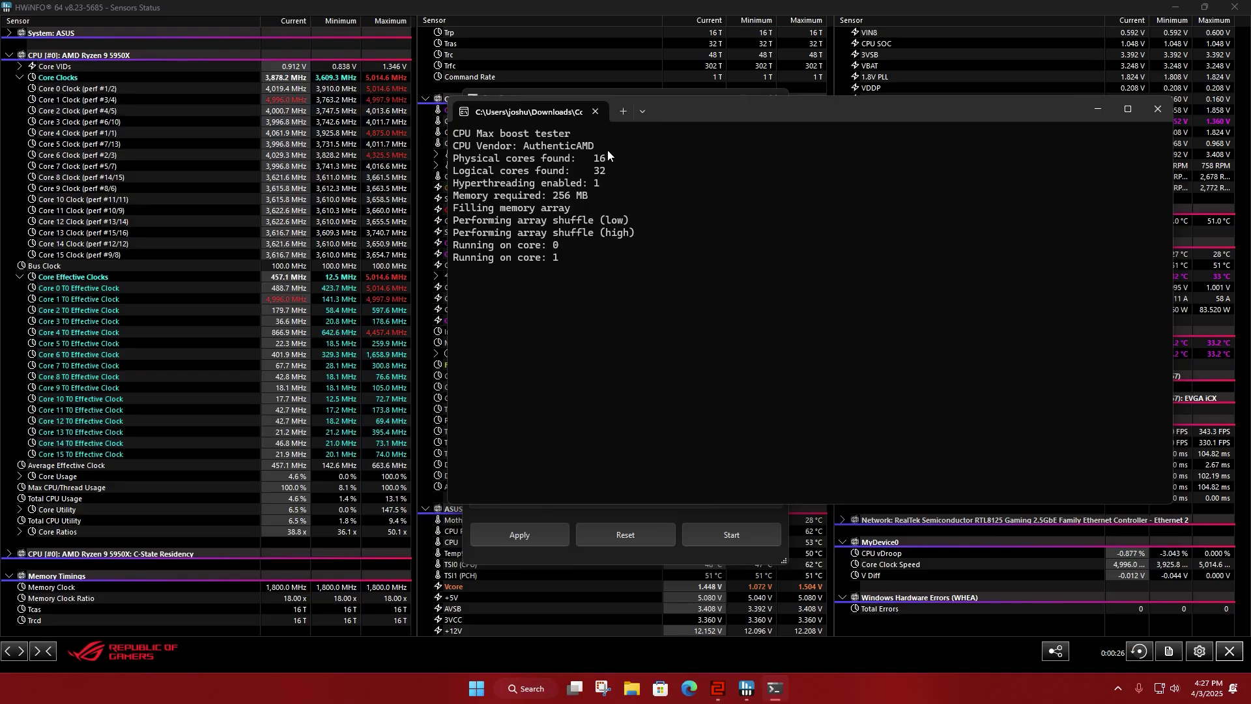
{"action": "left_click", "coordinate": [595, 113]}
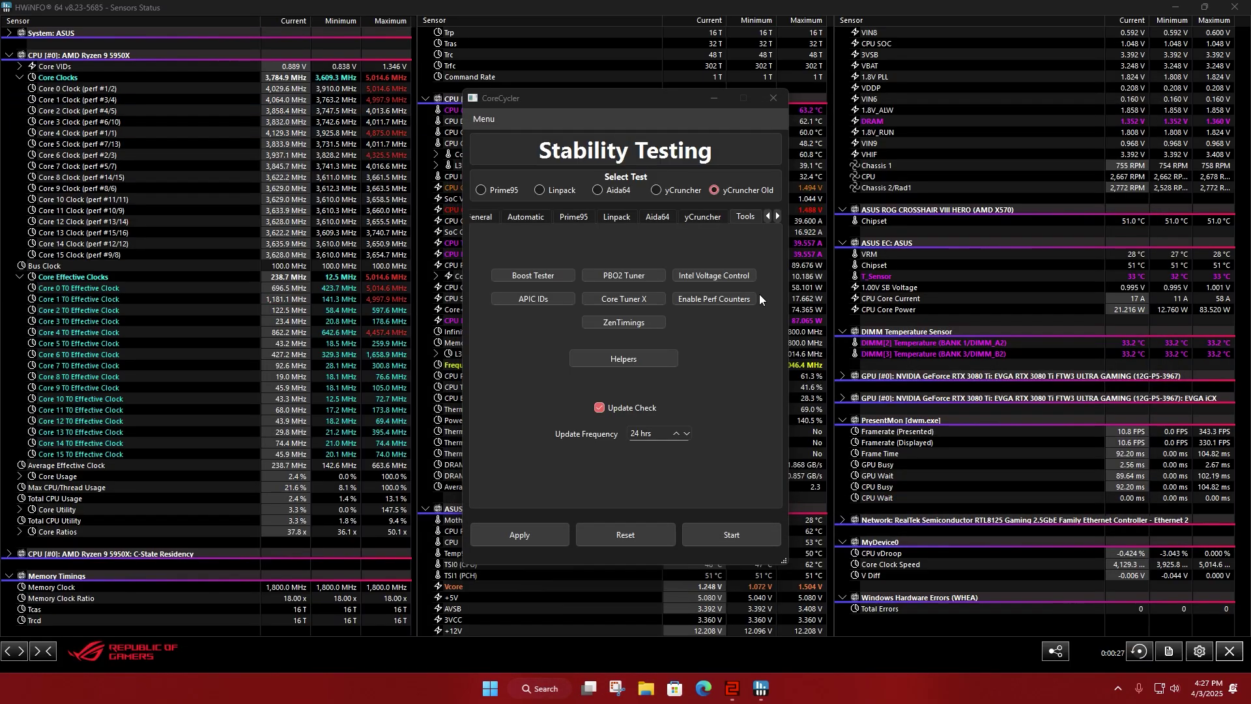
Step: Open ZenTimings from the CoreCycler tools, place it beside CoreCycler to view the memory timings, and close it
{"action": "left_click", "coordinate": [624, 323]}
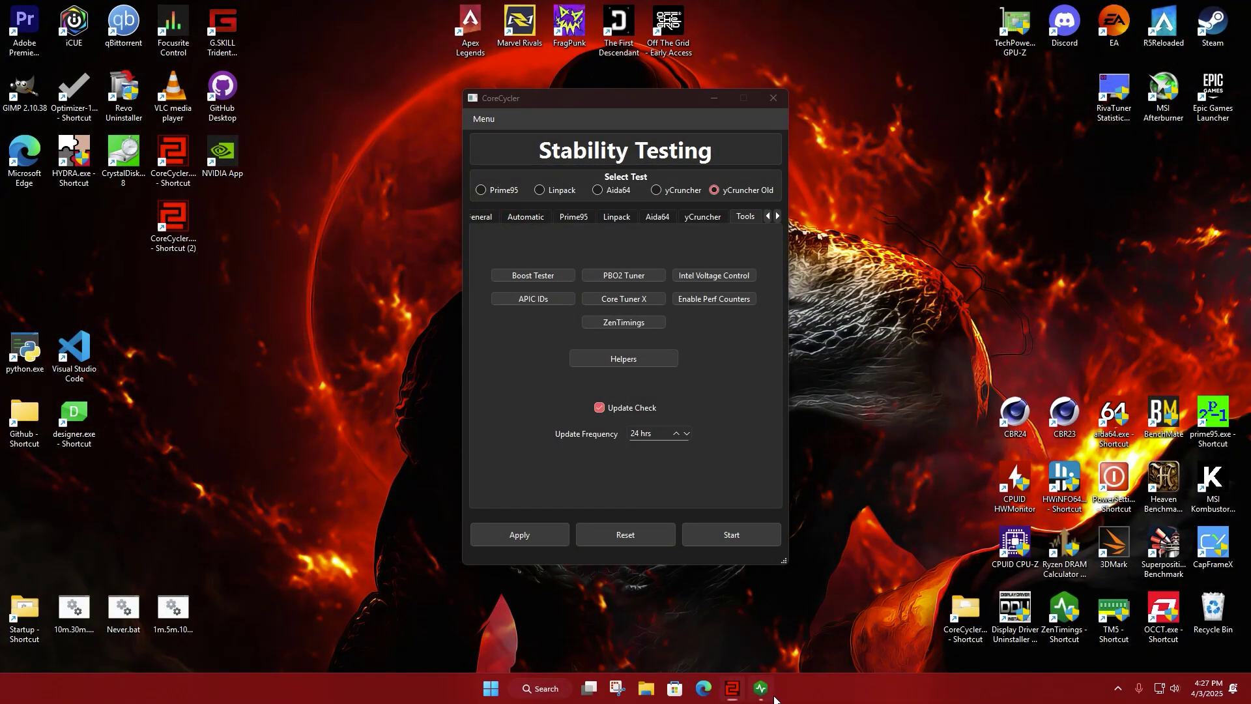
{"action": "left_click_drag", "start_coordinate": [645, 170], "coordinate": [956, 133]}
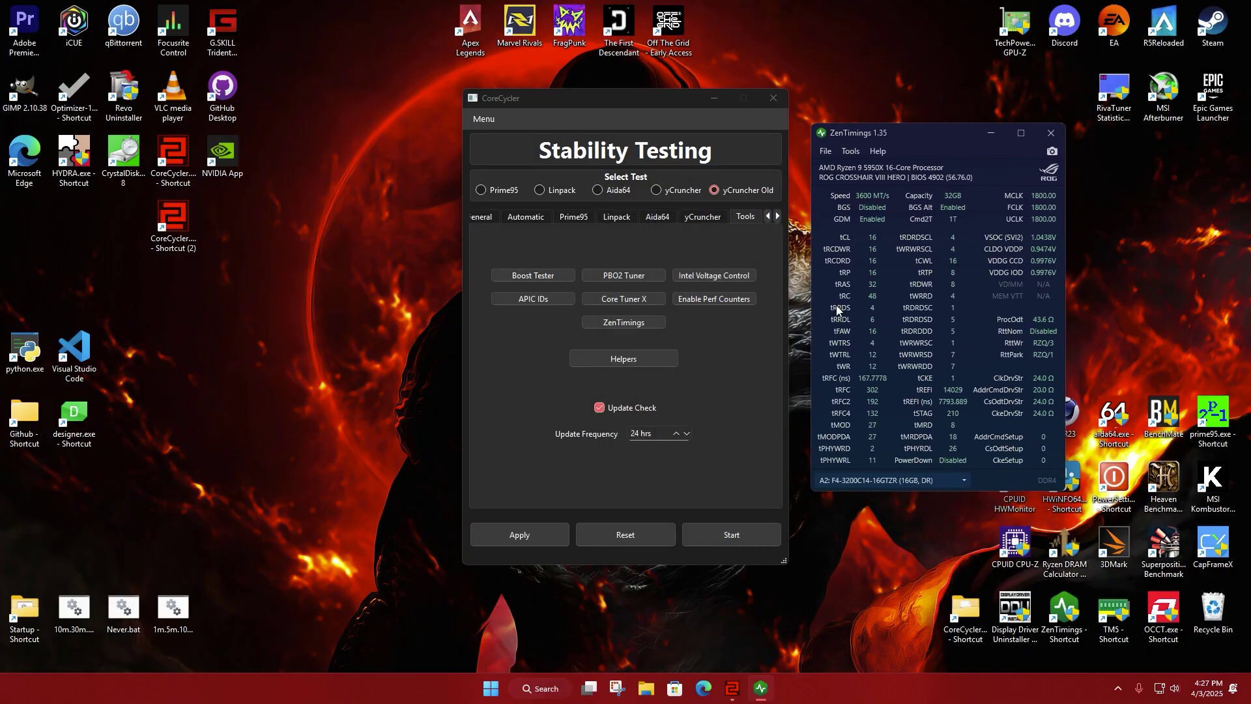
{"action": "left_click", "coordinate": [1051, 133]}
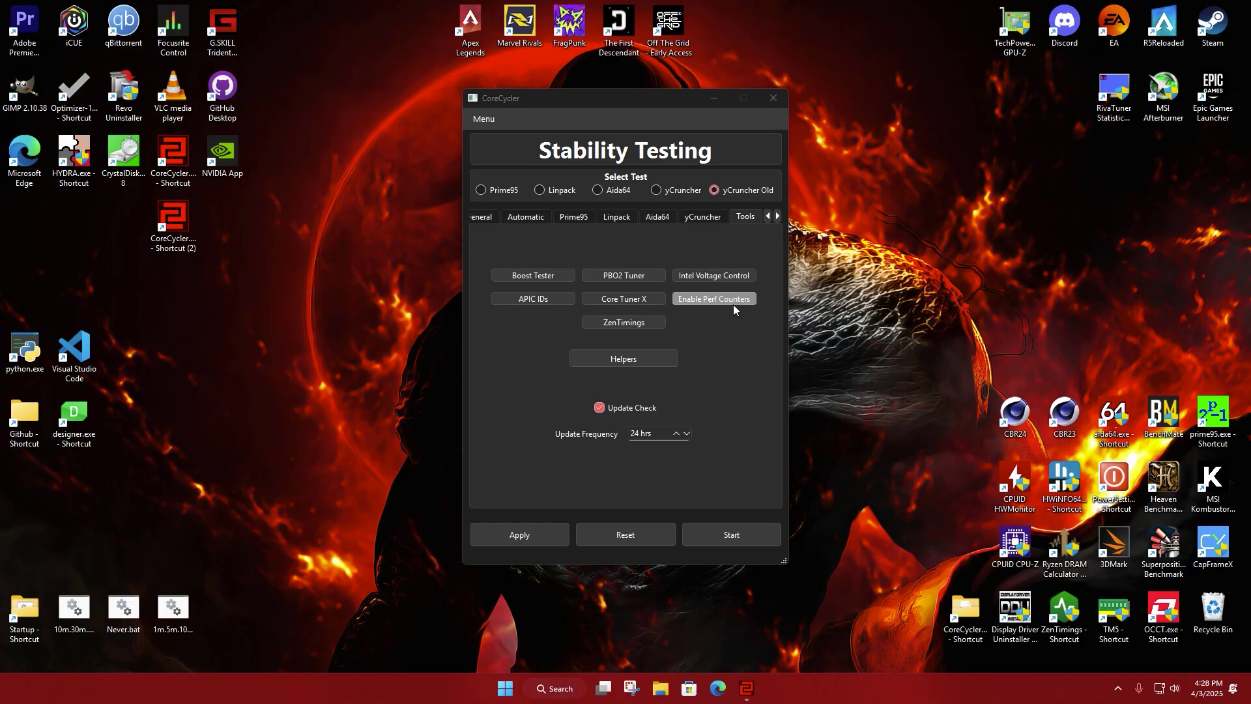
Step: Run Core Tuner X, highlight the per-core performance numbers in results.txt, and close the file
{"action": "left_click", "coordinate": [630, 298]}
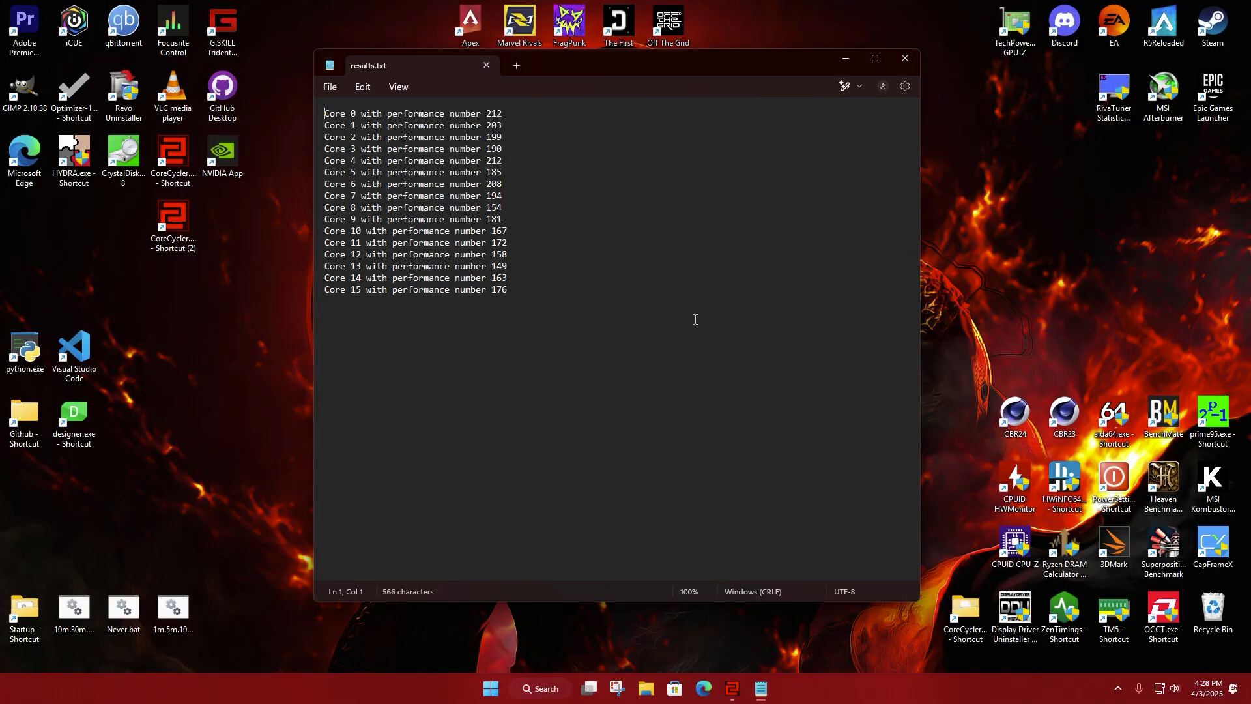
{"action": "left_click_drag", "start_coordinate": [488, 108], "coordinate": [518, 302]}
{"action": "left_click", "coordinate": [518, 302]}
{"action": "left_click", "coordinate": [486, 65]}
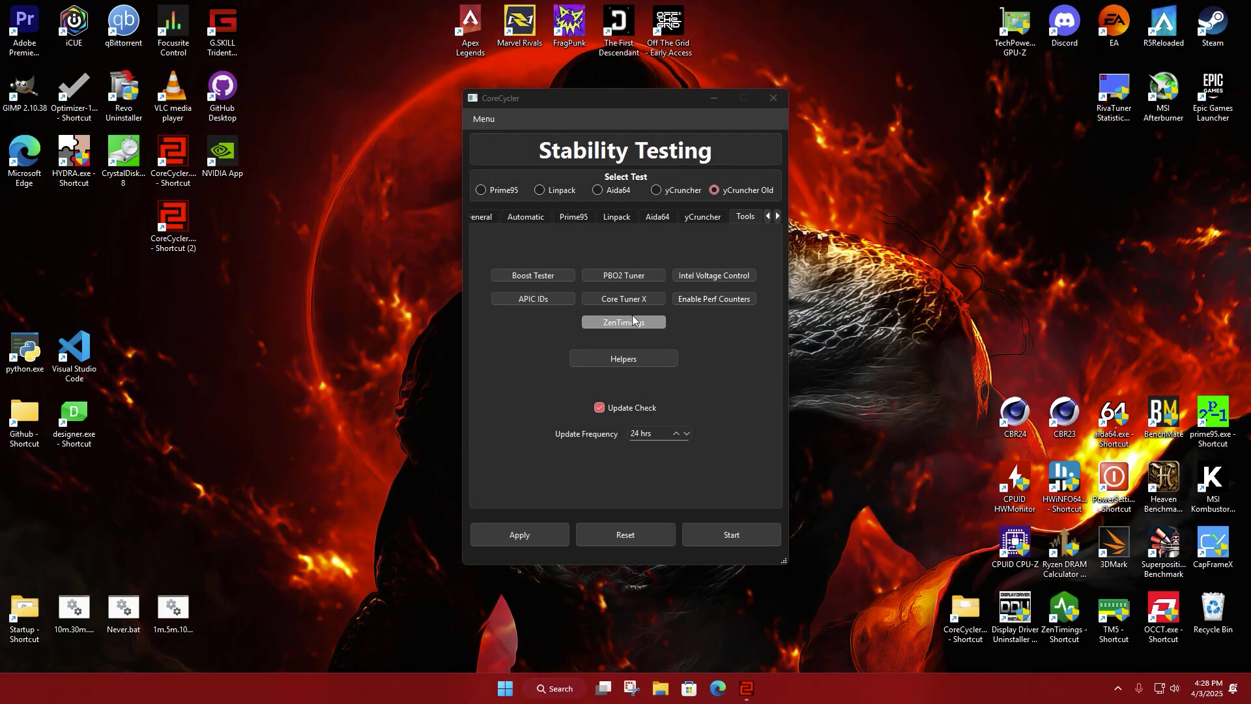
Step: Open the APIC IDs tool's text file, review the AMD Ryzen 5900X and Intel 14900KF example listings, and close it
{"action": "left_click", "coordinate": [543, 302]}
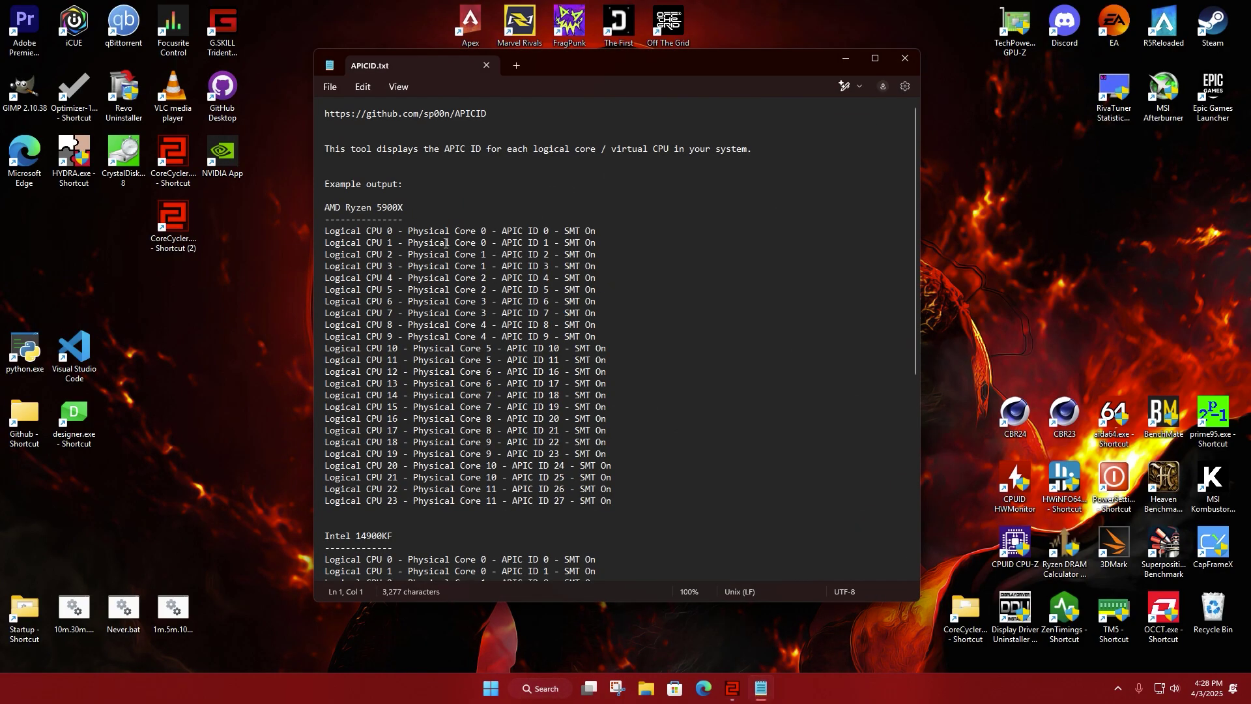
{"action": "left_click_drag", "start_coordinate": [327, 228], "coordinate": [614, 514]}
{"action": "scroll", "coordinate": [680, 370], "scroll_direction": "down", "scroll_amount": 10}
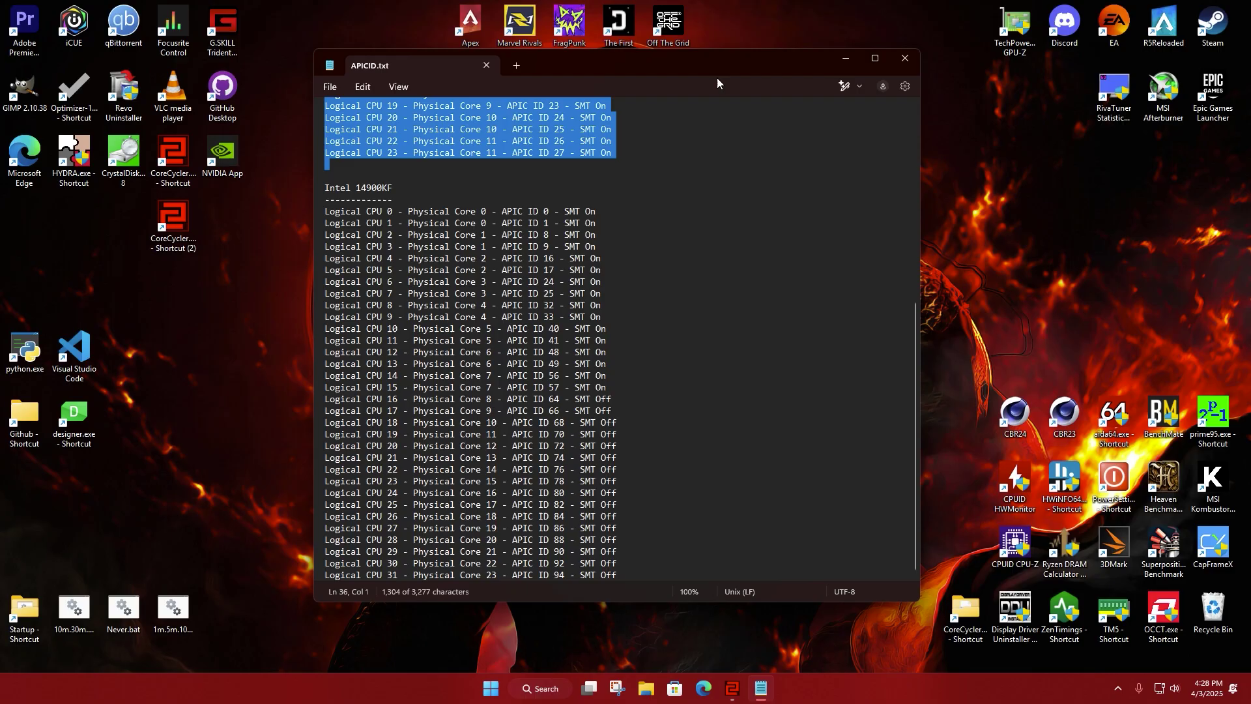
{"action": "left_click", "coordinate": [486, 65]}
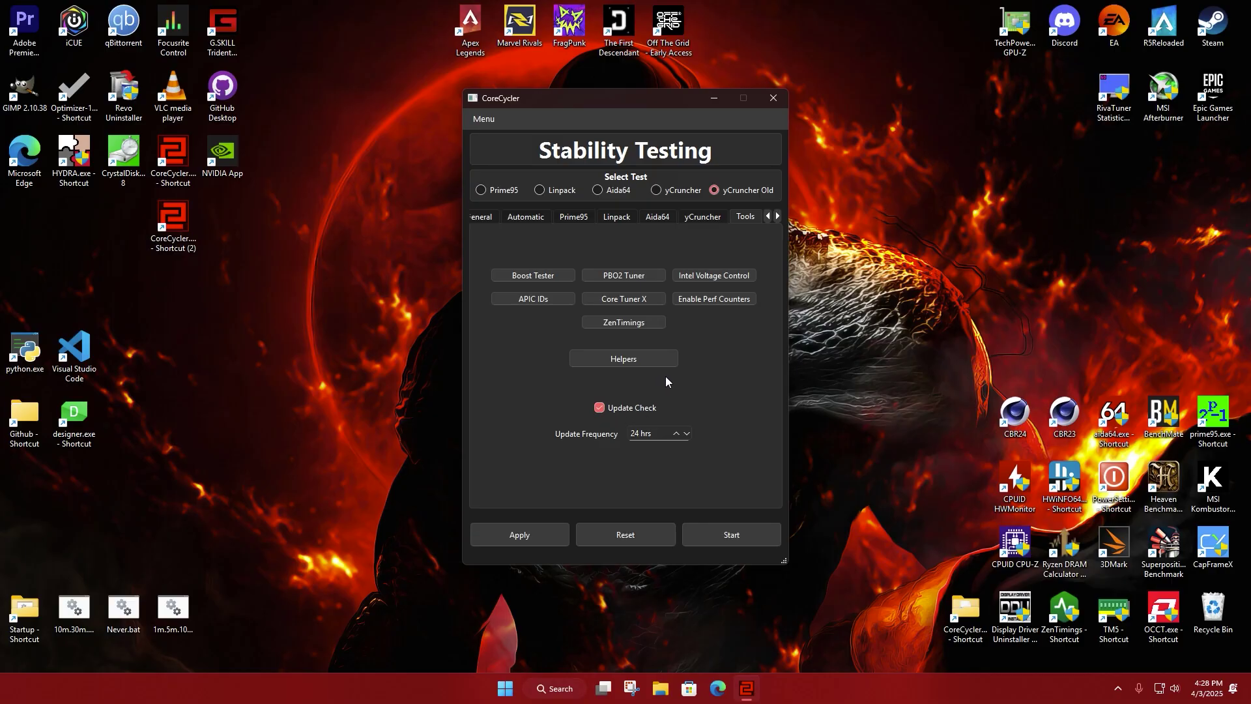
Step: Show the logging settings and highlight the log file name
{"action": "left_click", "coordinate": [777, 216]}
{"action": "left_click", "coordinate": [777, 216]}
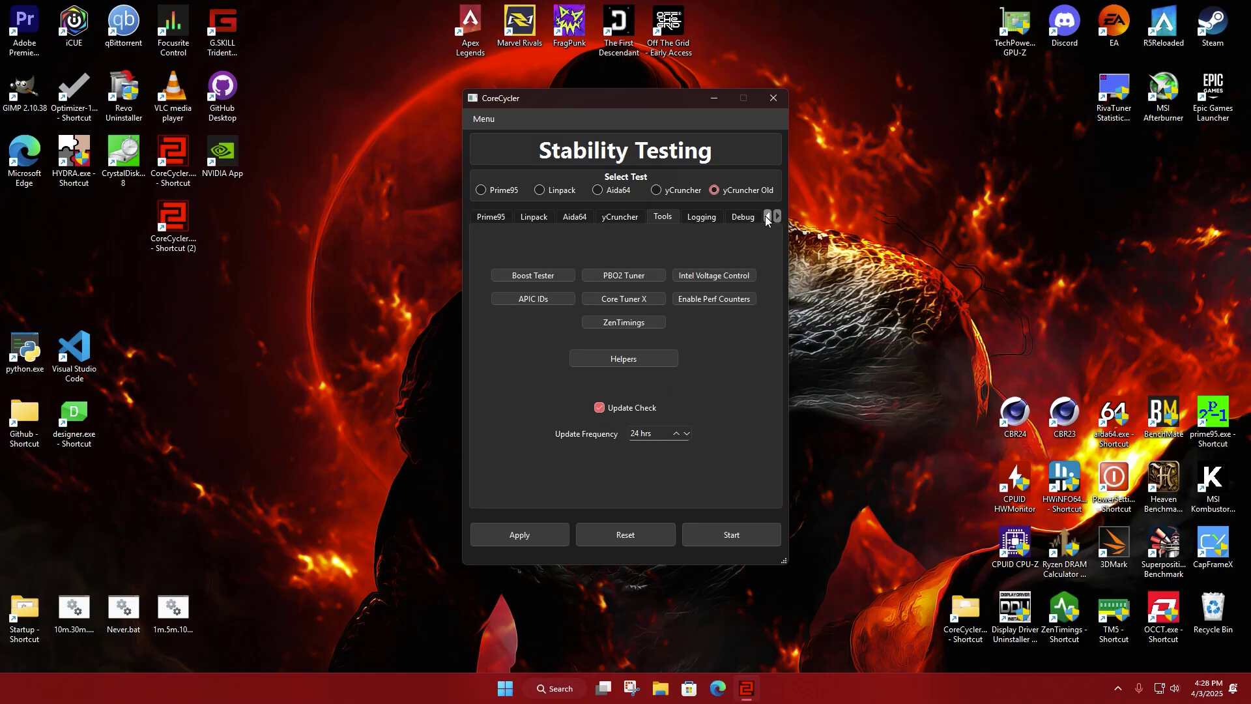
{"action": "left_click", "coordinate": [705, 220]}
{"action": "left_click_drag", "start_coordinate": [608, 278], "coordinate": [519, 278]}
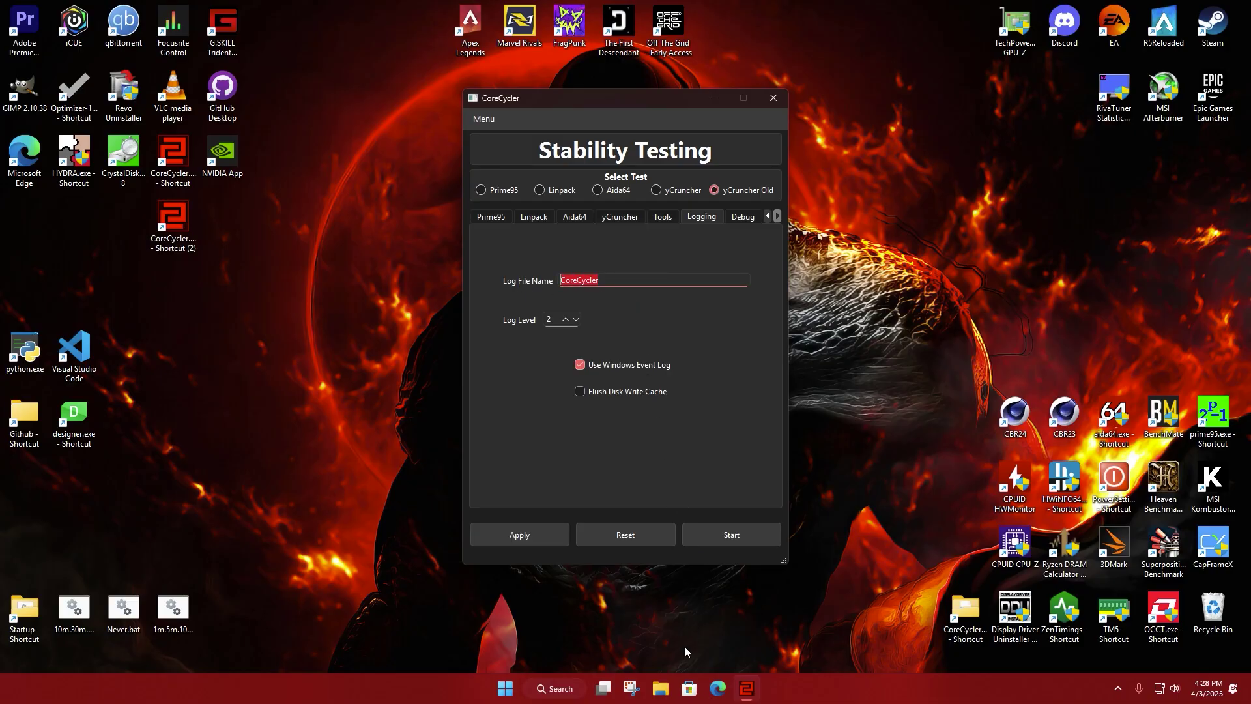
Step: Open CoreCycler_2025-04-03_16-24-12_PRIME95_AVX2.log from the logs folder of CoreCycler-master in Downloads, widening the name column to show full file names
{"action": "left_click", "coordinate": [660, 689]}
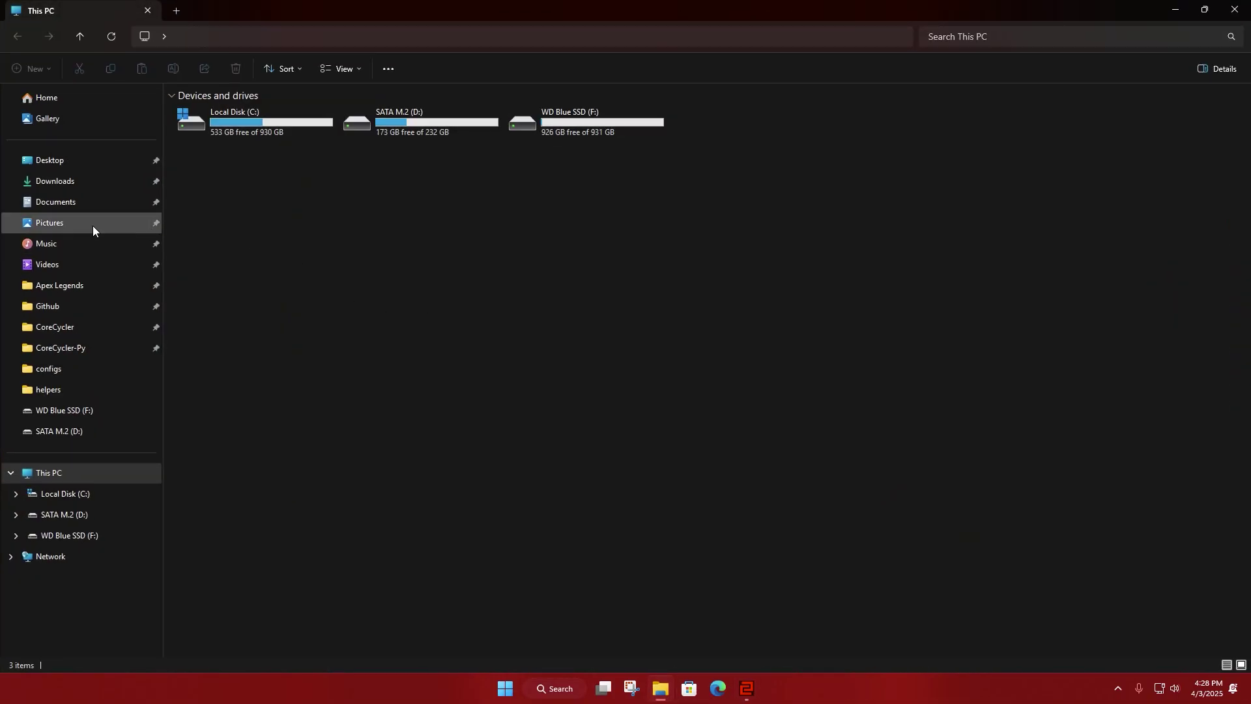
{"action": "left_click", "coordinate": [65, 181]}
{"action": "left_click", "coordinate": [225, 132]}
{"action": "double_click", "coordinate": [225, 132]}
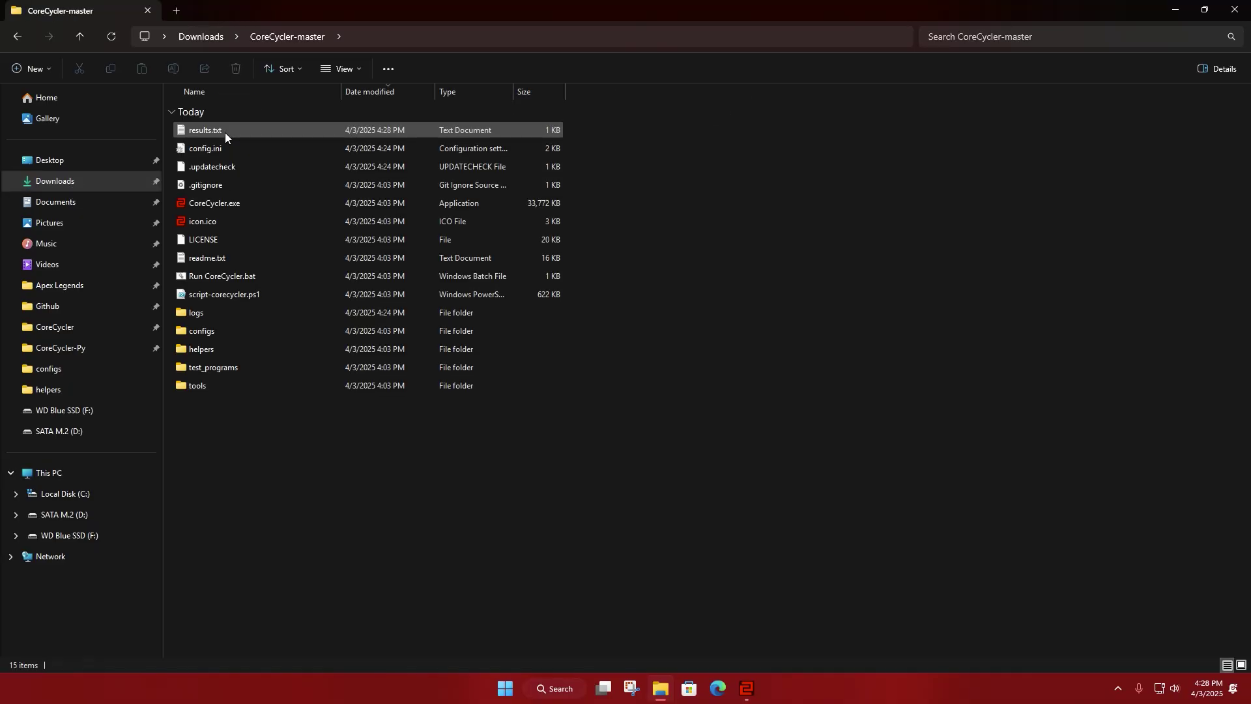
{"action": "double_click", "coordinate": [254, 306]}
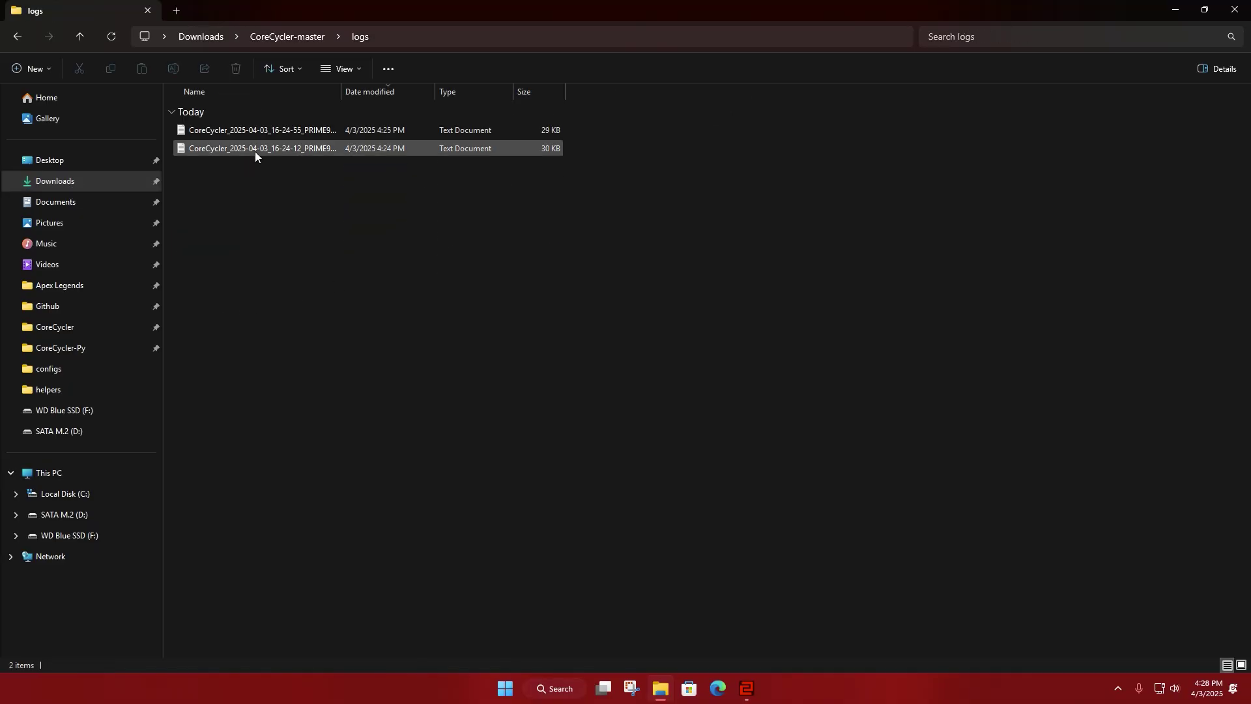
{"action": "left_click_drag", "start_coordinate": [346, 91], "coordinate": [420, 91]}
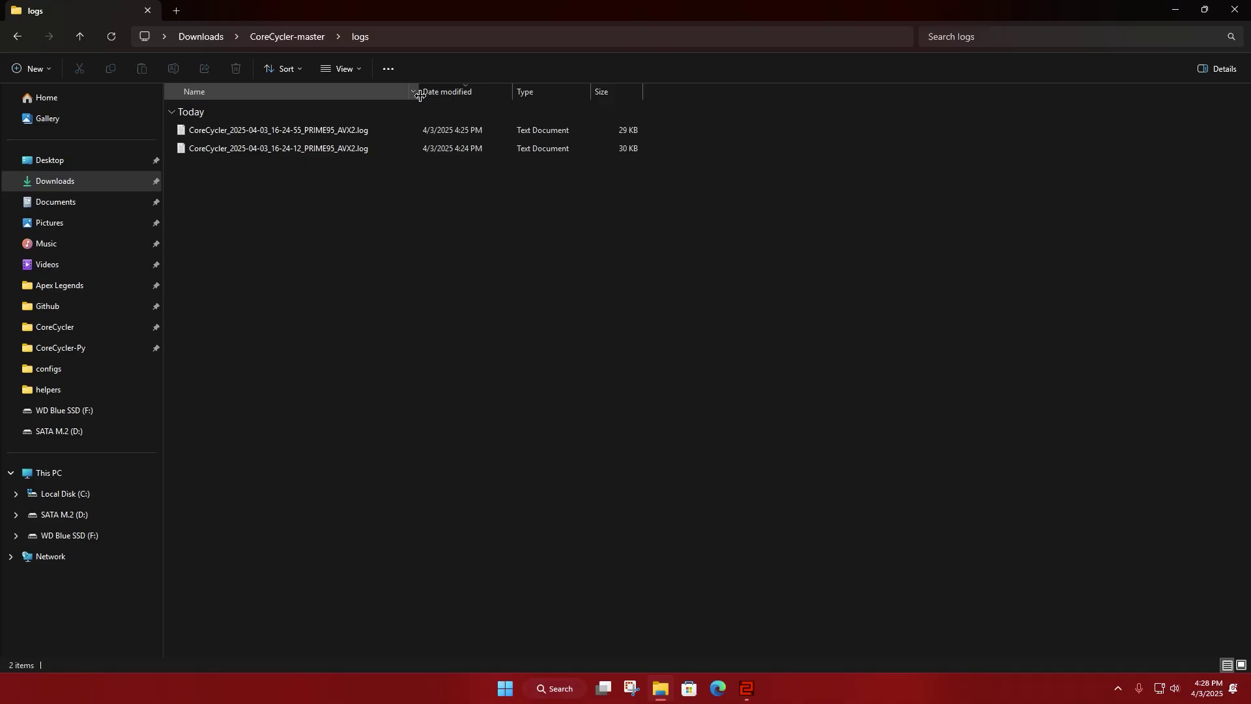
{"action": "double_click", "coordinate": [322, 150]}
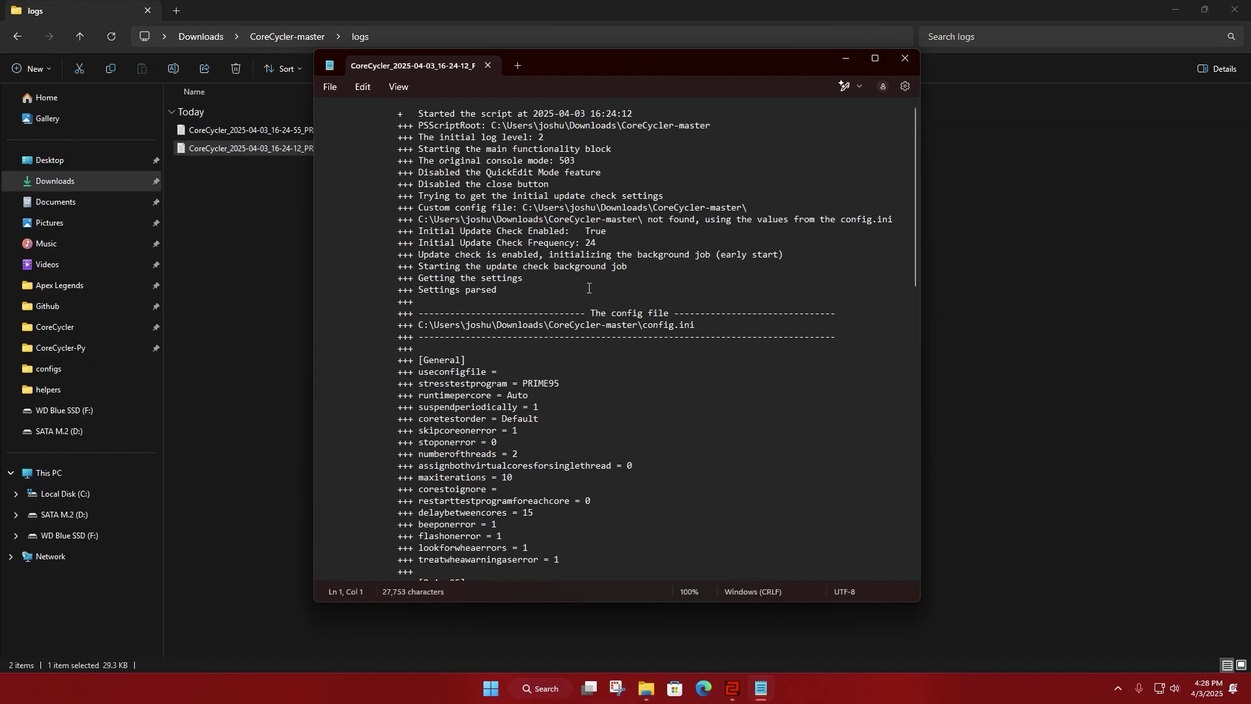
Step: Examine the configuration values recorded in the log, highlighting the general, automatic test mode, Prime95 and yCruncher settings
{"action": "scroll", "coordinate": [557, 291], "scroll_direction": "down", "scroll_amount": 10}
{"action": "scroll", "coordinate": [536, 247], "scroll_direction": "down", "scroll_amount": 2}
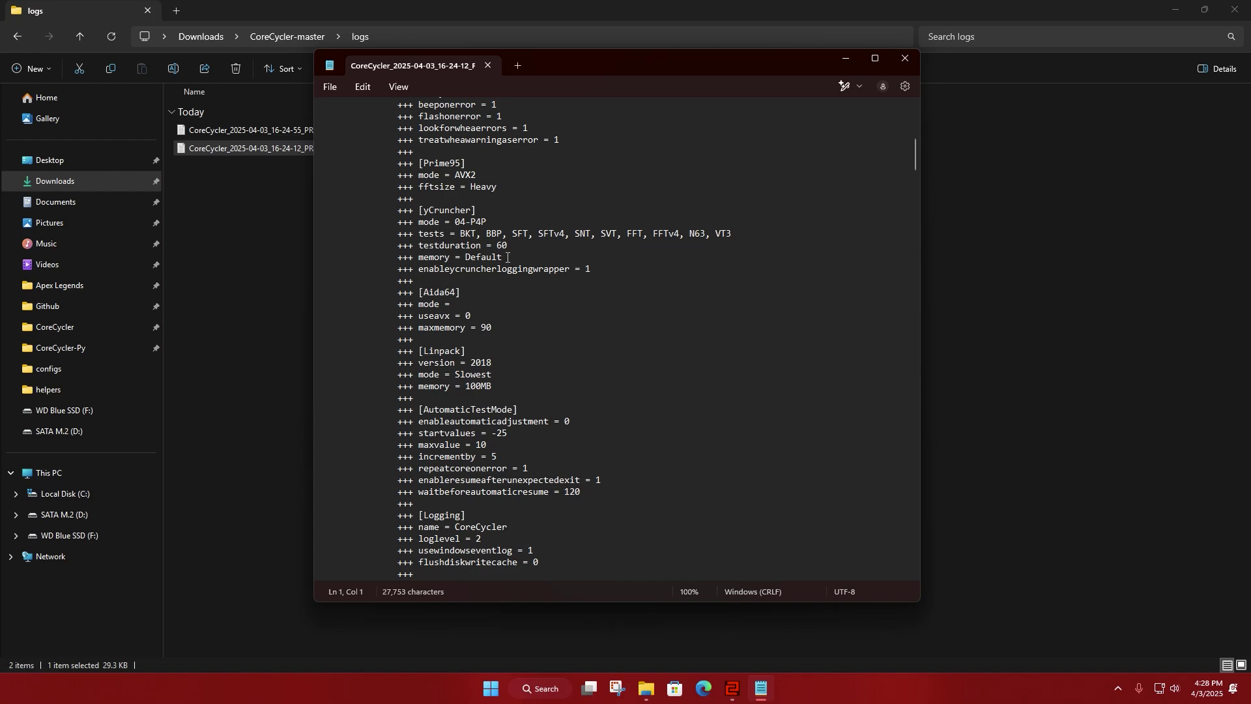
{"action": "scroll", "coordinate": [508, 257], "scroll_direction": "up", "scroll_amount": 12}
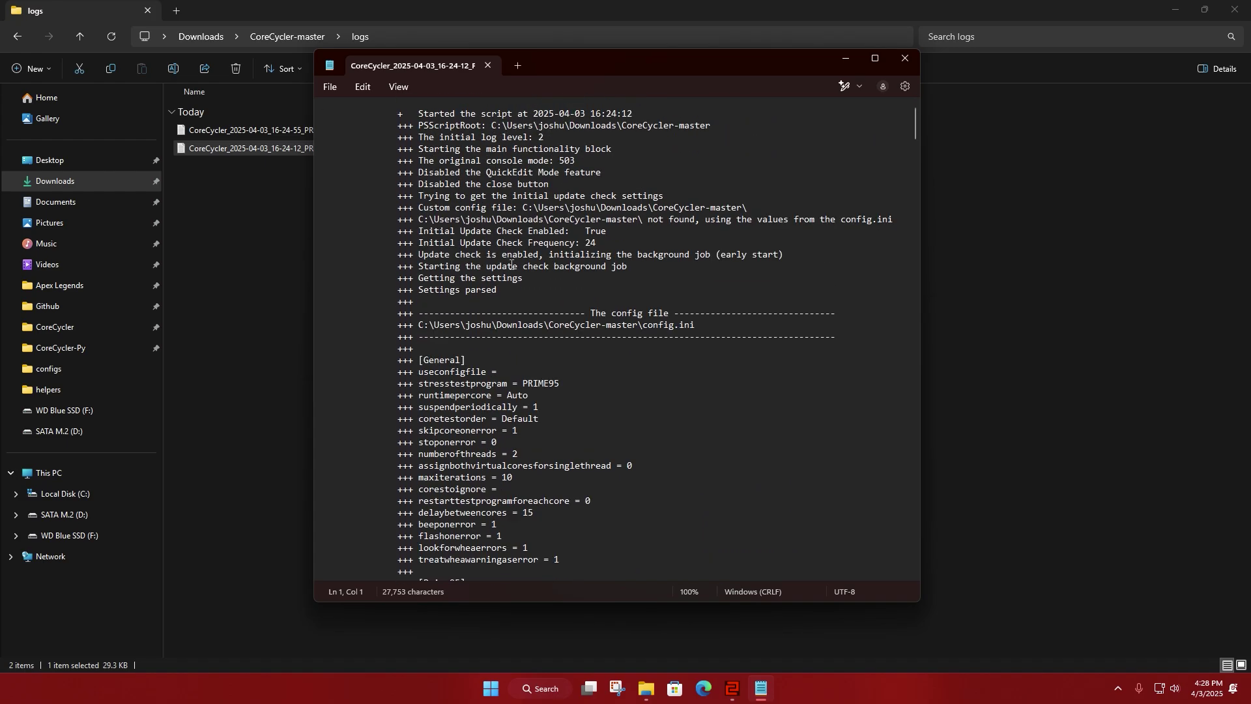
{"action": "scroll", "coordinate": [544, 261], "scroll_direction": "down", "scroll_amount": 20}
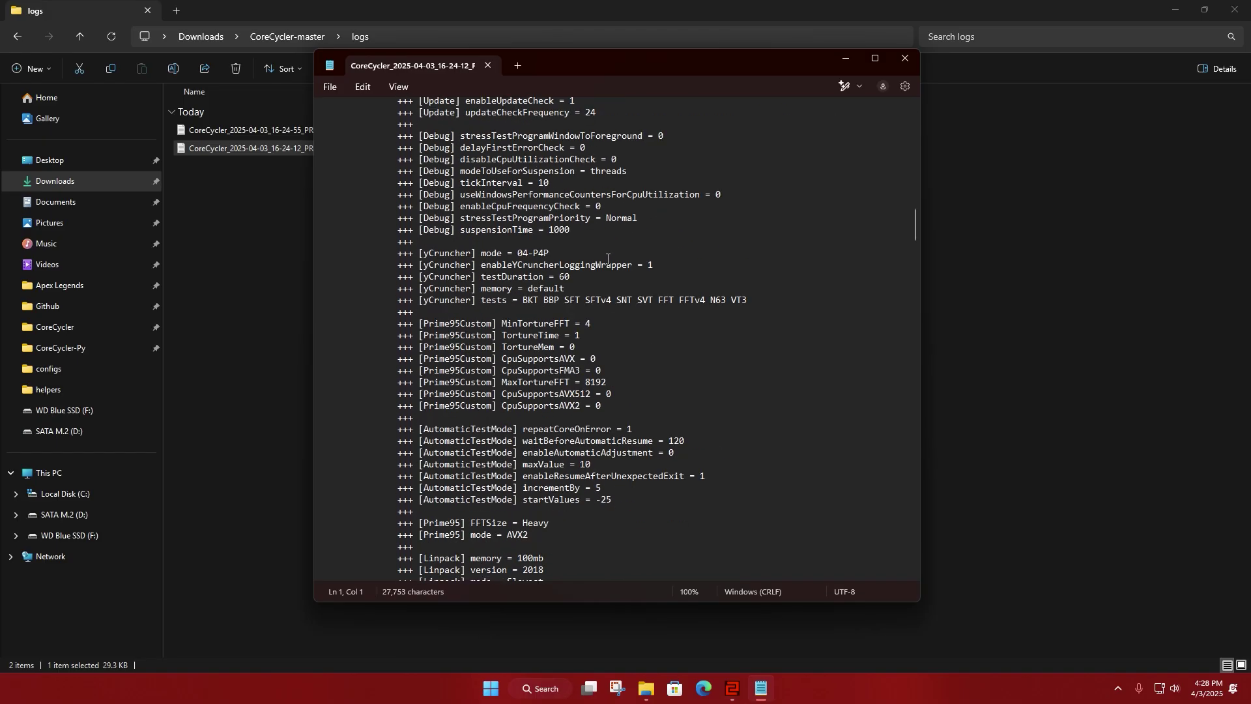
{"action": "scroll", "coordinate": [649, 299], "scroll_direction": "down", "scroll_amount": 10}
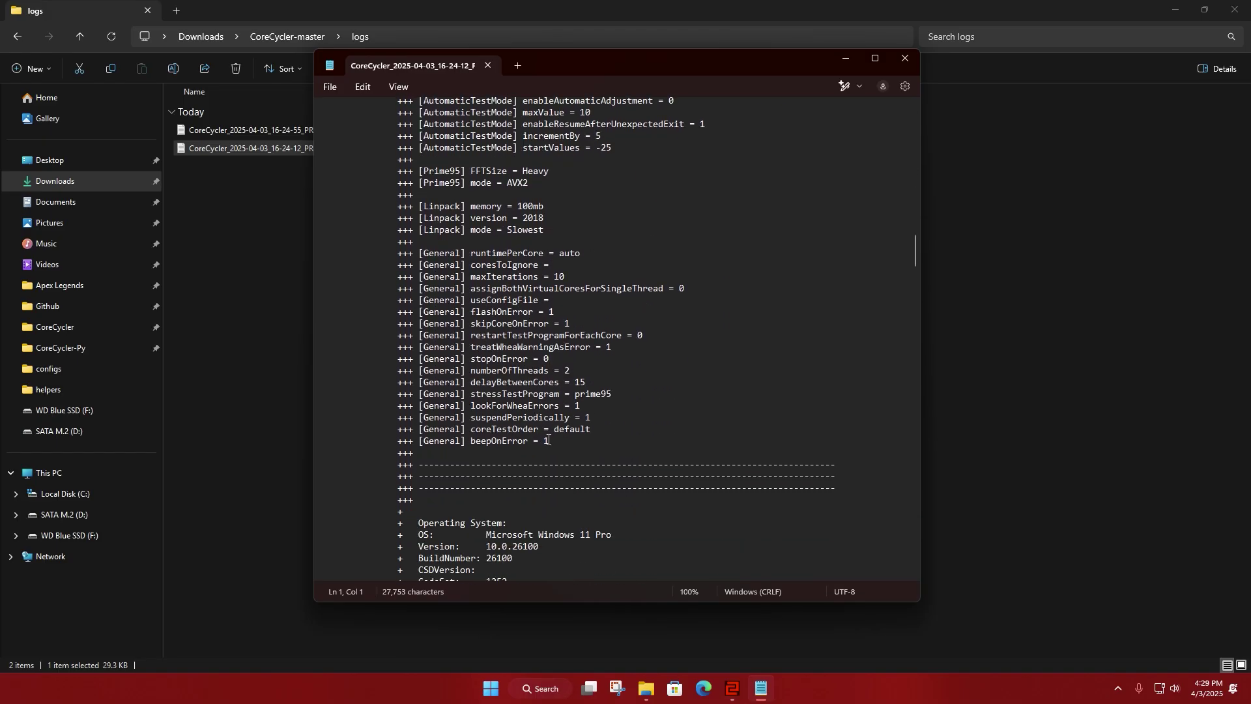
{"action": "left_click_drag", "start_coordinate": [547, 441], "coordinate": [414, 180]}
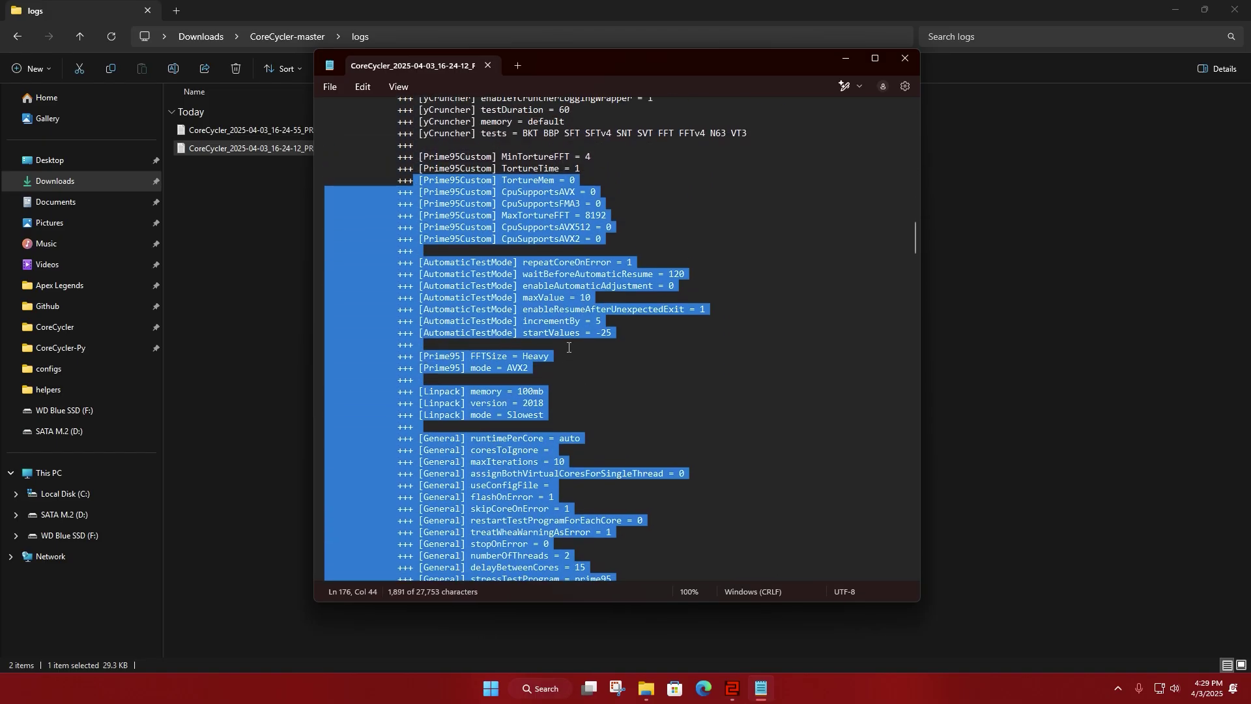
{"action": "scroll", "coordinate": [568, 347], "scroll_direction": "up", "scroll_amount": 1}
{"action": "left_click", "coordinate": [535, 385]}
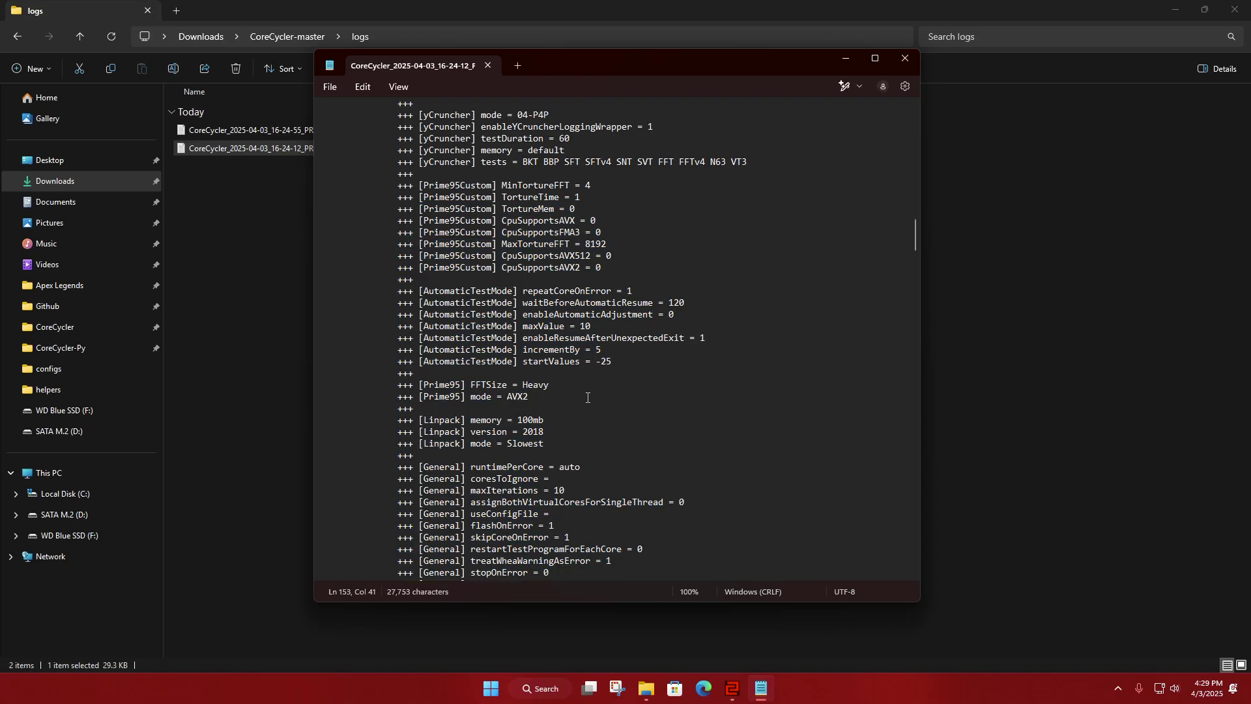
{"action": "scroll", "coordinate": [591, 320], "scroll_direction": "up", "scroll_amount": 6}
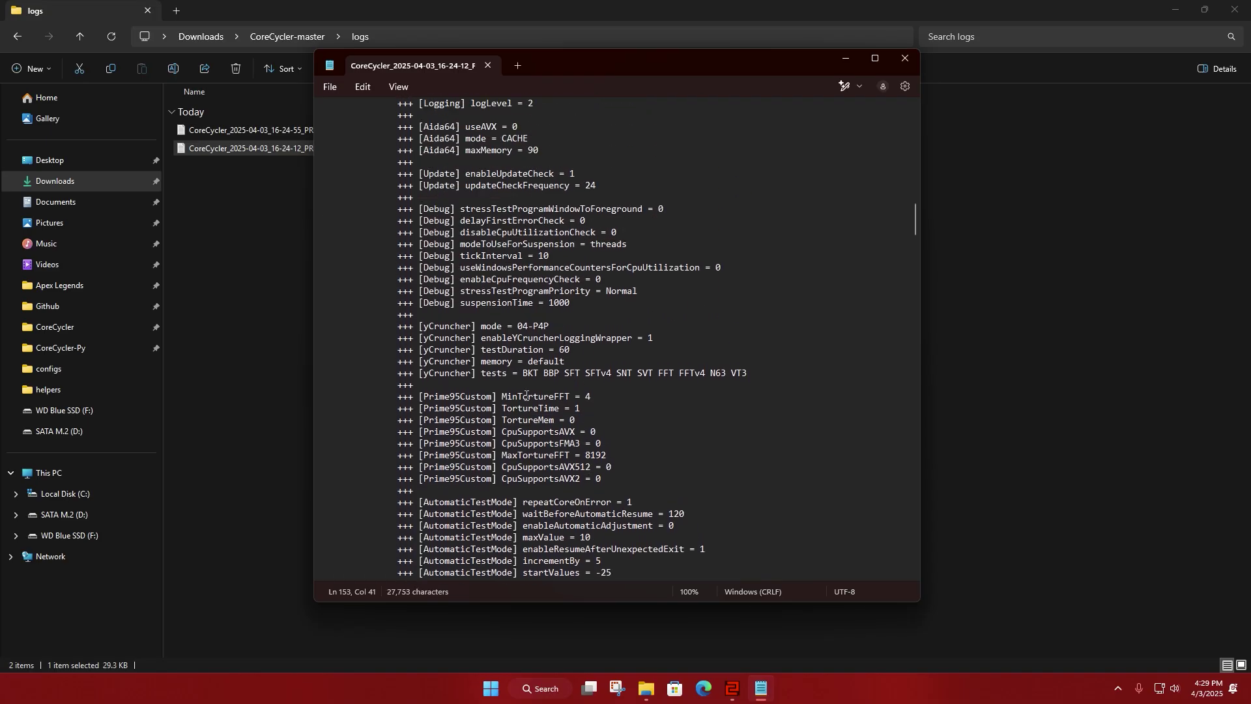
{"action": "left_click_drag", "start_coordinate": [420, 325], "coordinate": [741, 375]}
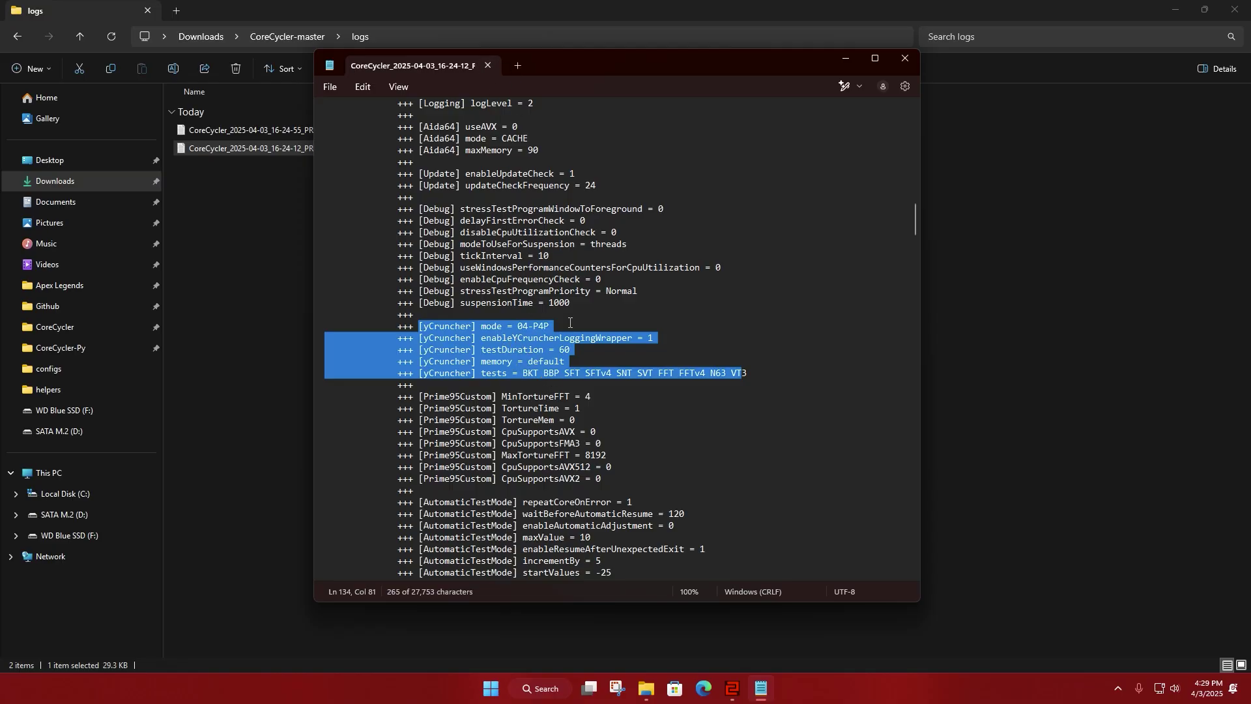
{"action": "left_click", "coordinate": [749, 374]}
{"action": "scroll", "coordinate": [599, 452], "scroll_direction": "down", "scroll_amount": 6}
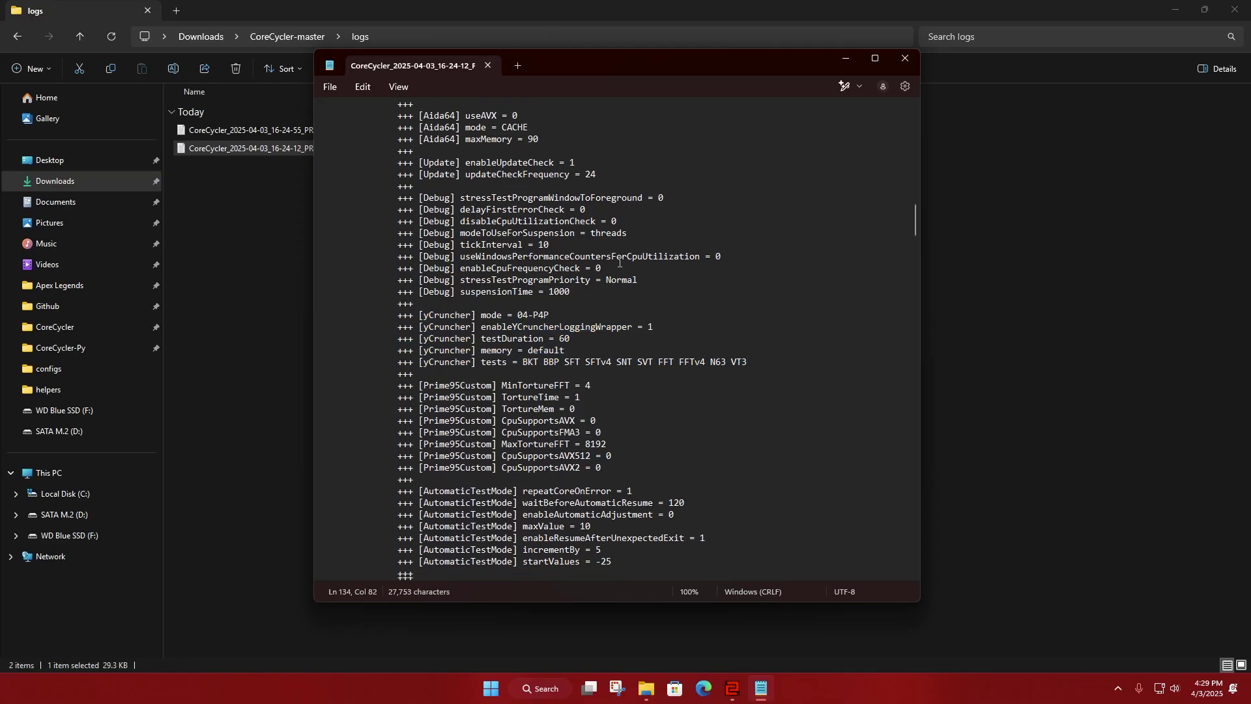
{"action": "scroll", "coordinate": [599, 452], "scroll_direction": "down", "scroll_amount": 9}
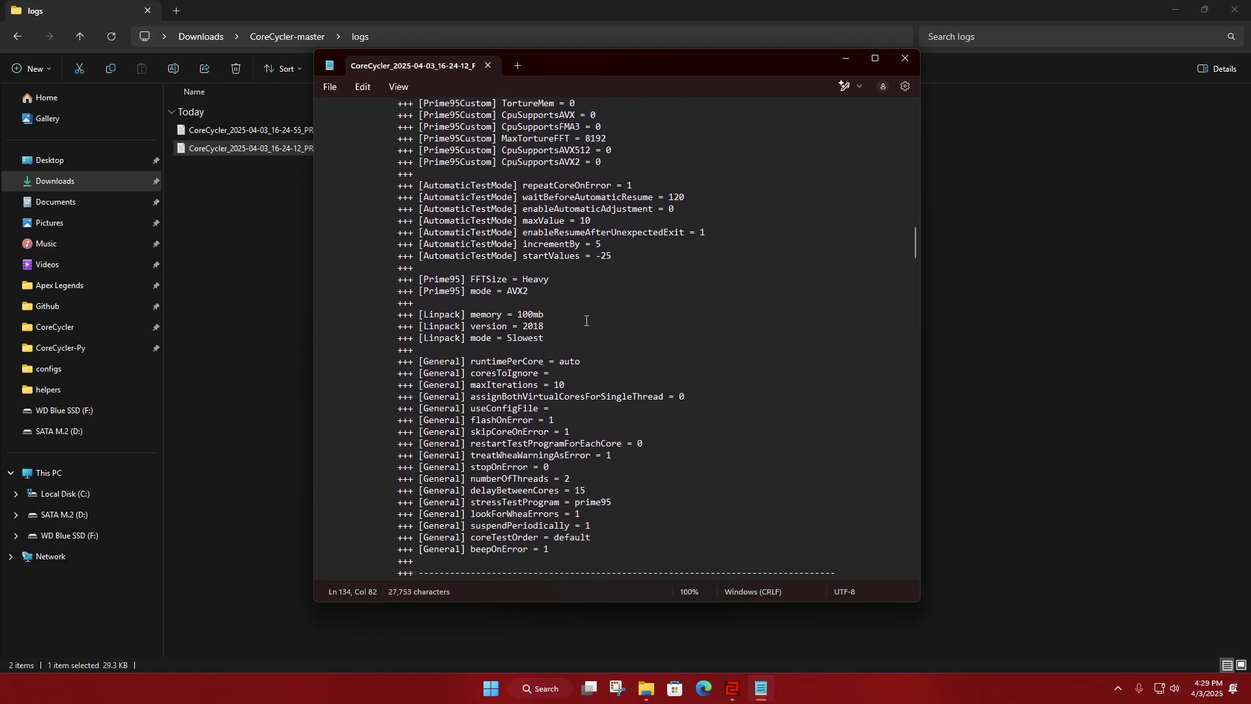
Step: Examine the log's operating system details, APIC IDs, selected FFT sizes and run summary, highlighting the FFT size list
{"action": "scroll", "coordinate": [600, 330], "scroll_direction": "down", "scroll_amount": 20}
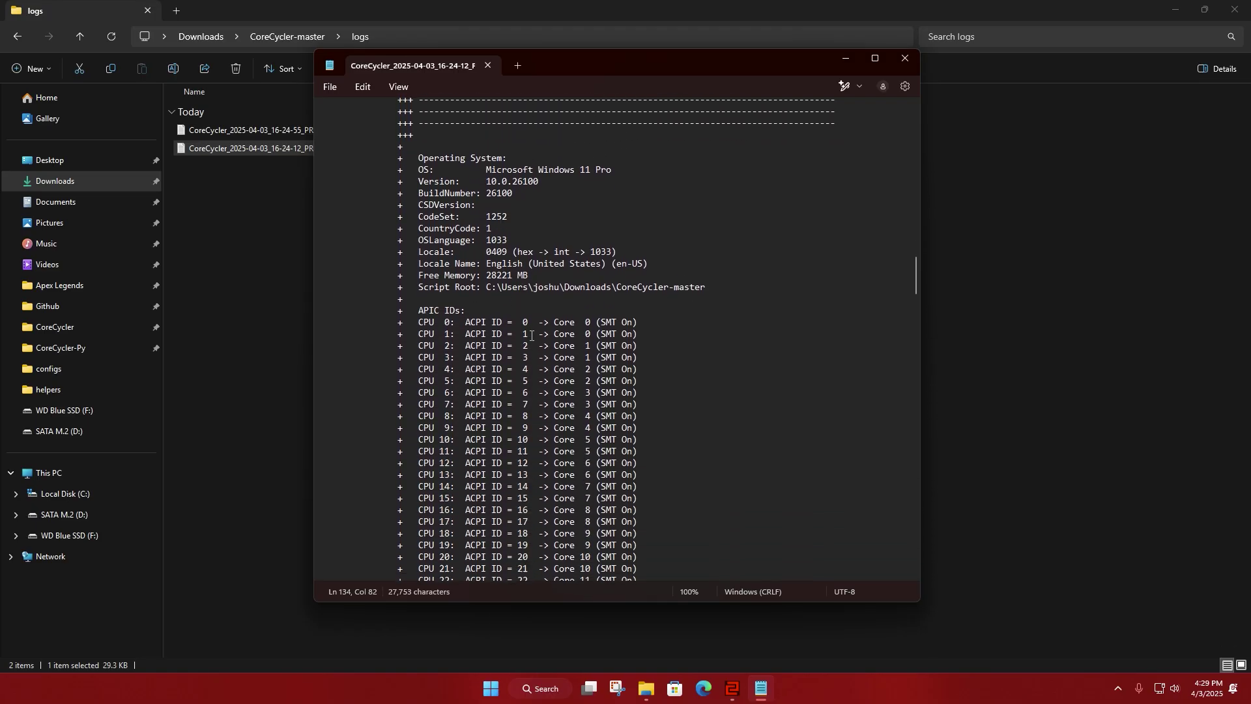
{"action": "scroll", "coordinate": [580, 304], "scroll_direction": "down", "scroll_amount": 5}
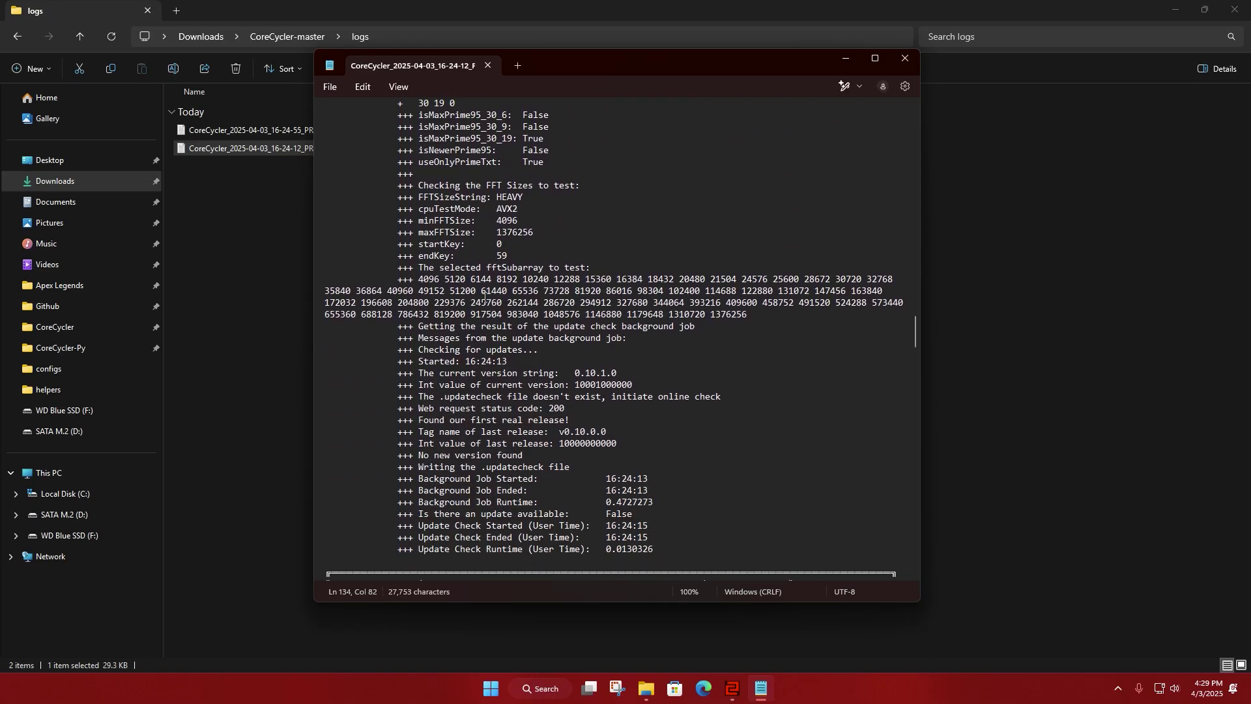
{"action": "left_click_drag", "start_coordinate": [418, 273], "coordinate": [757, 317]}
{"action": "scroll", "coordinate": [680, 363], "scroll_direction": "down", "scroll_amount": 10}
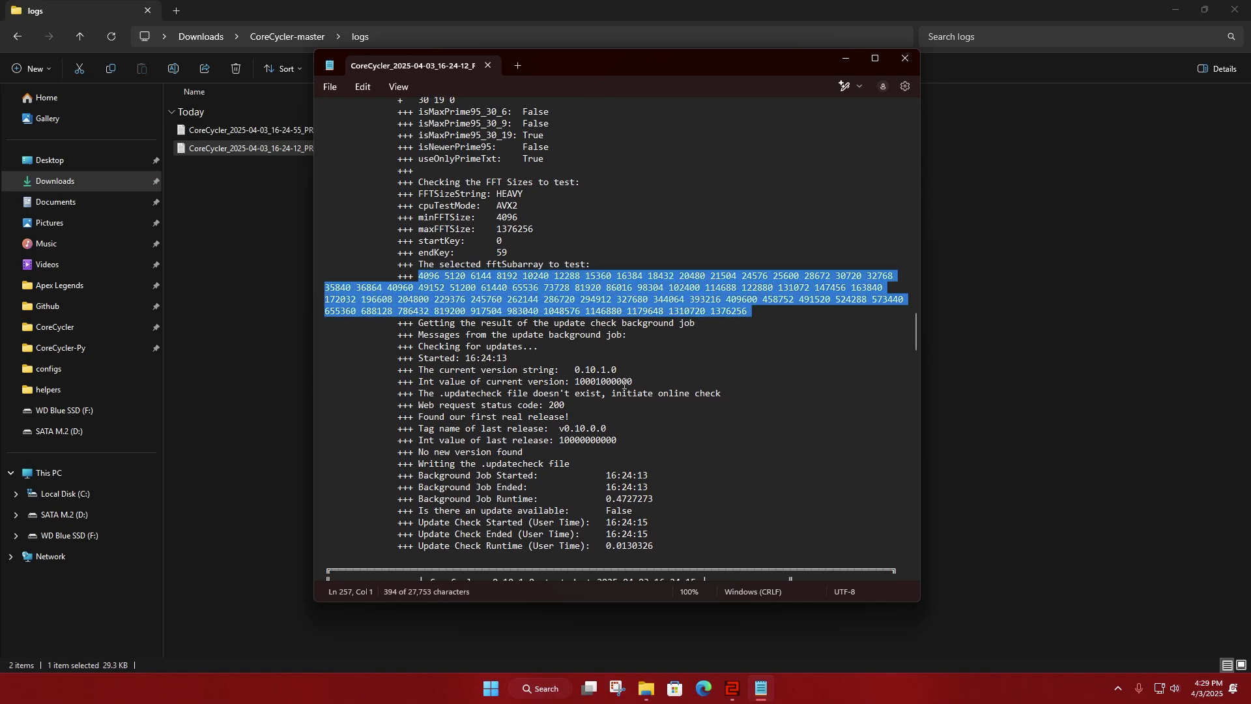
{"action": "scroll", "coordinate": [638, 384], "scroll_direction": "down", "scroll_amount": 5}
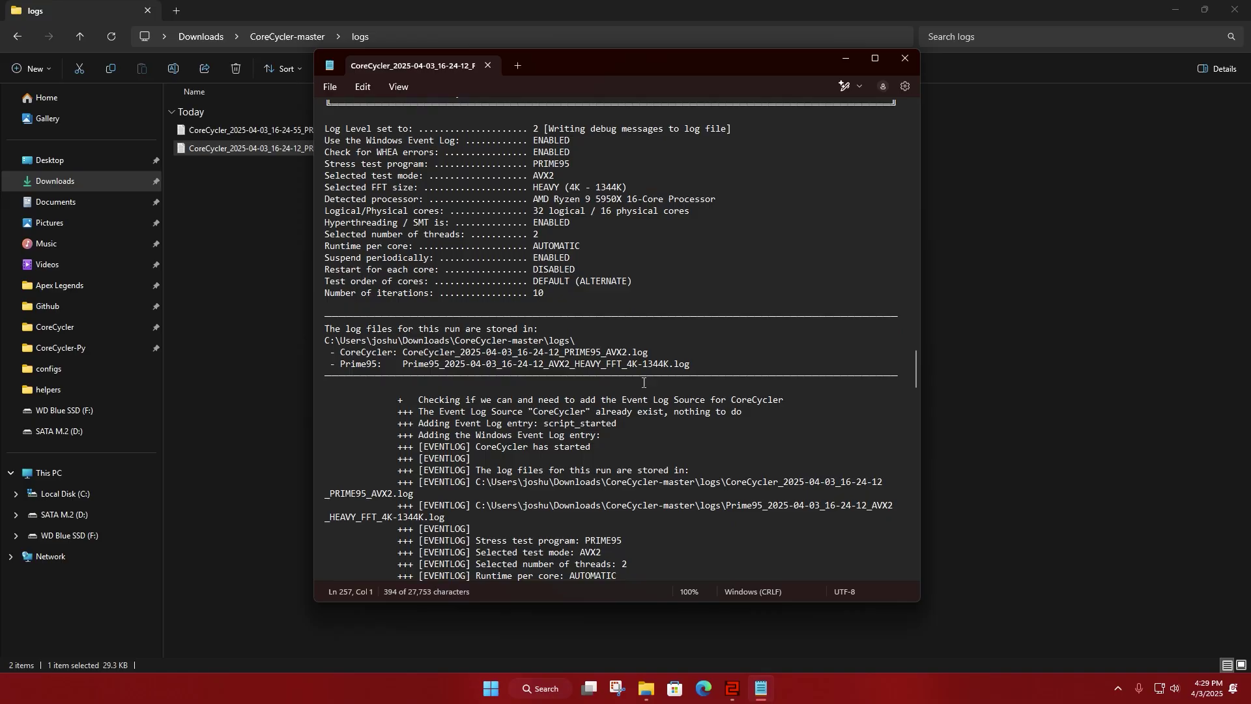
{"action": "scroll", "coordinate": [613, 365], "scroll_direction": "up", "scroll_amount": 15}
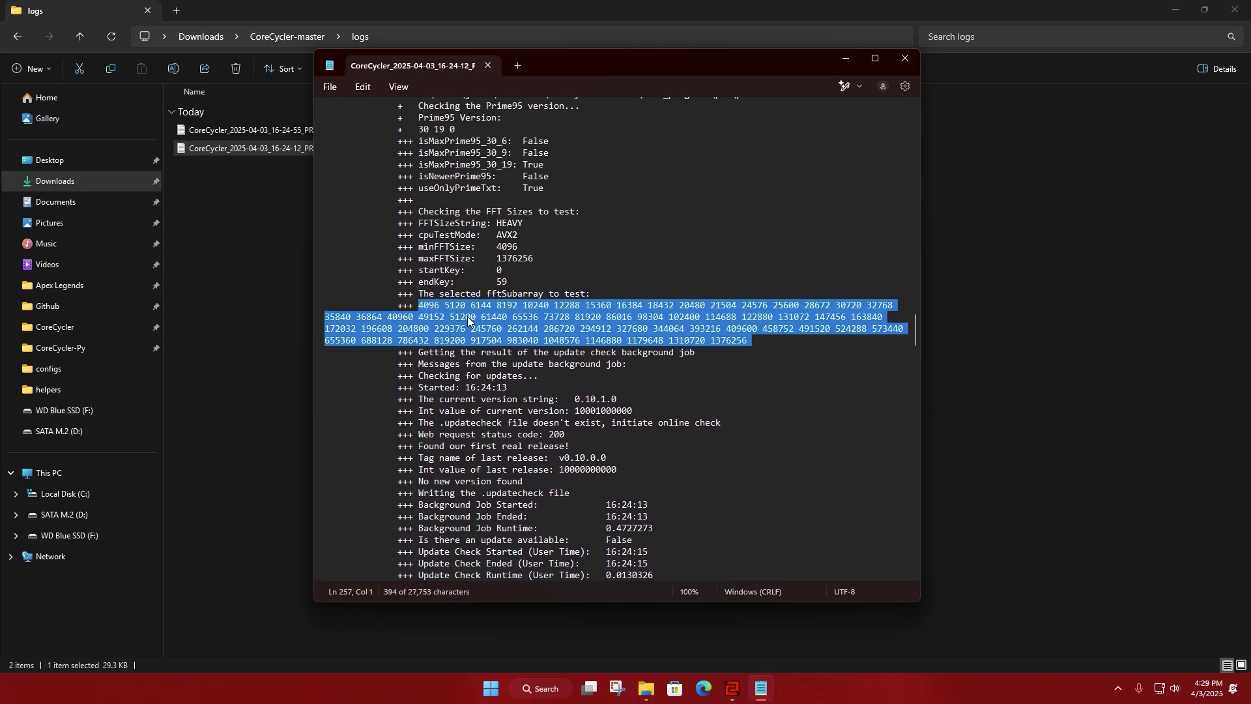
{"action": "left_click", "coordinate": [466, 317]}
{"action": "left_click_drag", "start_coordinate": [420, 304], "coordinate": [749, 351]}
{"action": "left_click", "coordinate": [749, 352]}
{"action": "scroll", "coordinate": [749, 352], "scroll_direction": "down", "scroll_amount": 10}
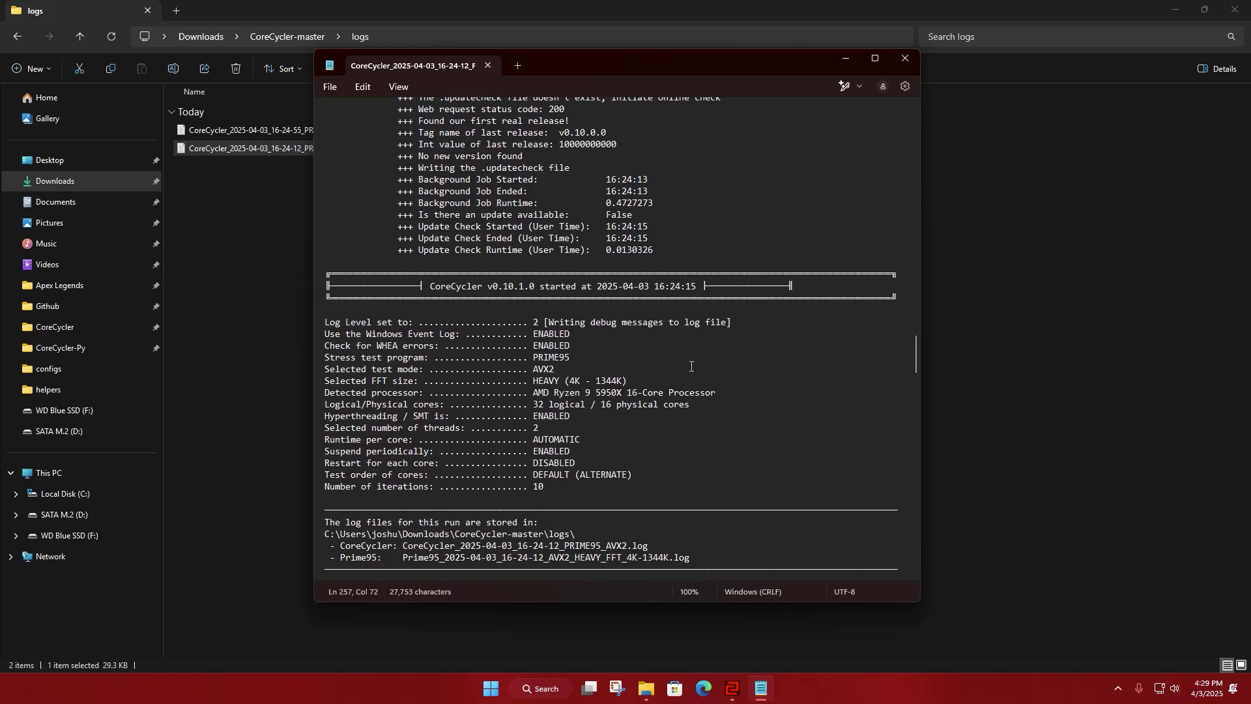
{"action": "scroll", "coordinate": [658, 351], "scroll_direction": "down", "scroll_amount": 6}
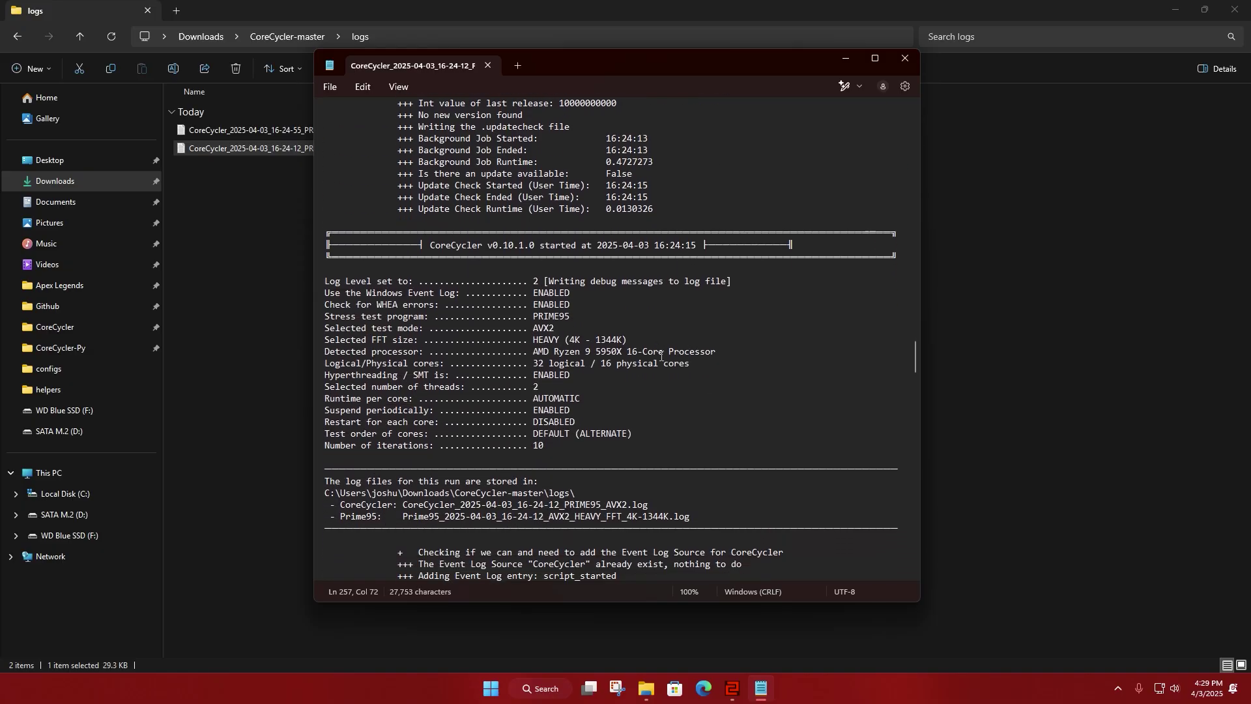
Step: Read the rest of the log from the run settings and first iteration to the final summary, and close the file
{"action": "scroll", "coordinate": [656, 342], "scroll_direction": "down", "scroll_amount": 4}
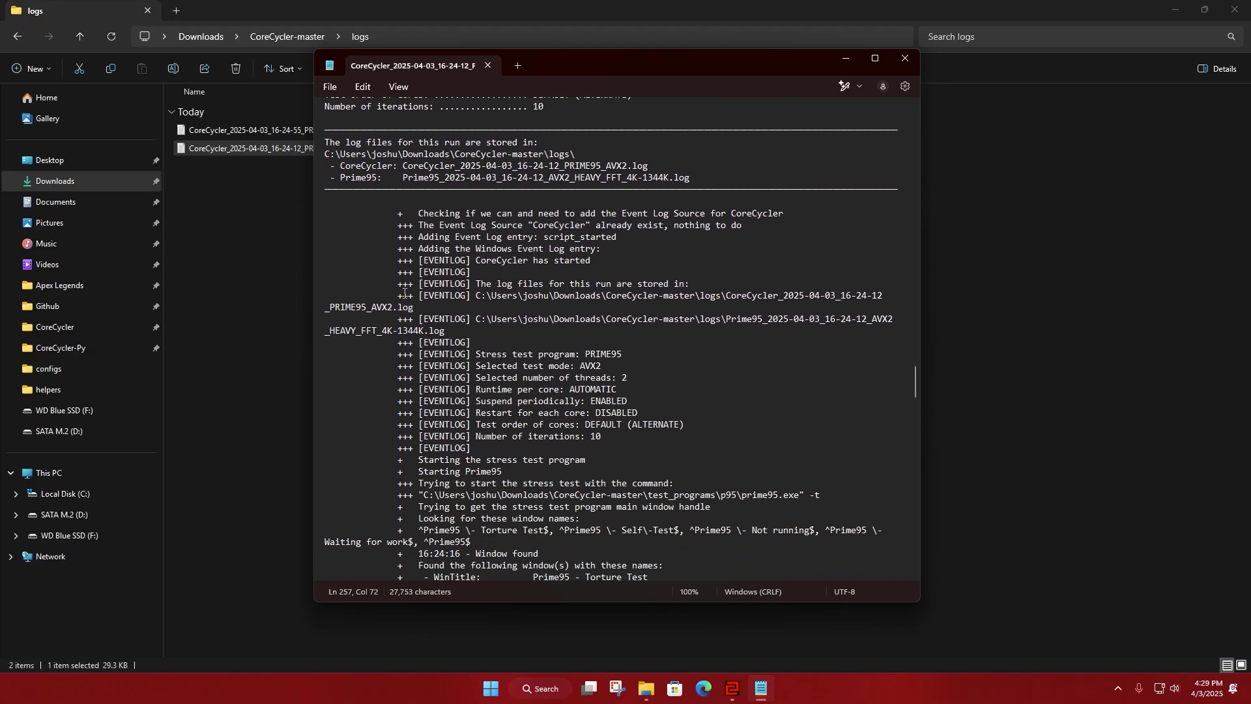
{"action": "scroll", "coordinate": [546, 266], "scroll_direction": "down", "scroll_amount": 15}
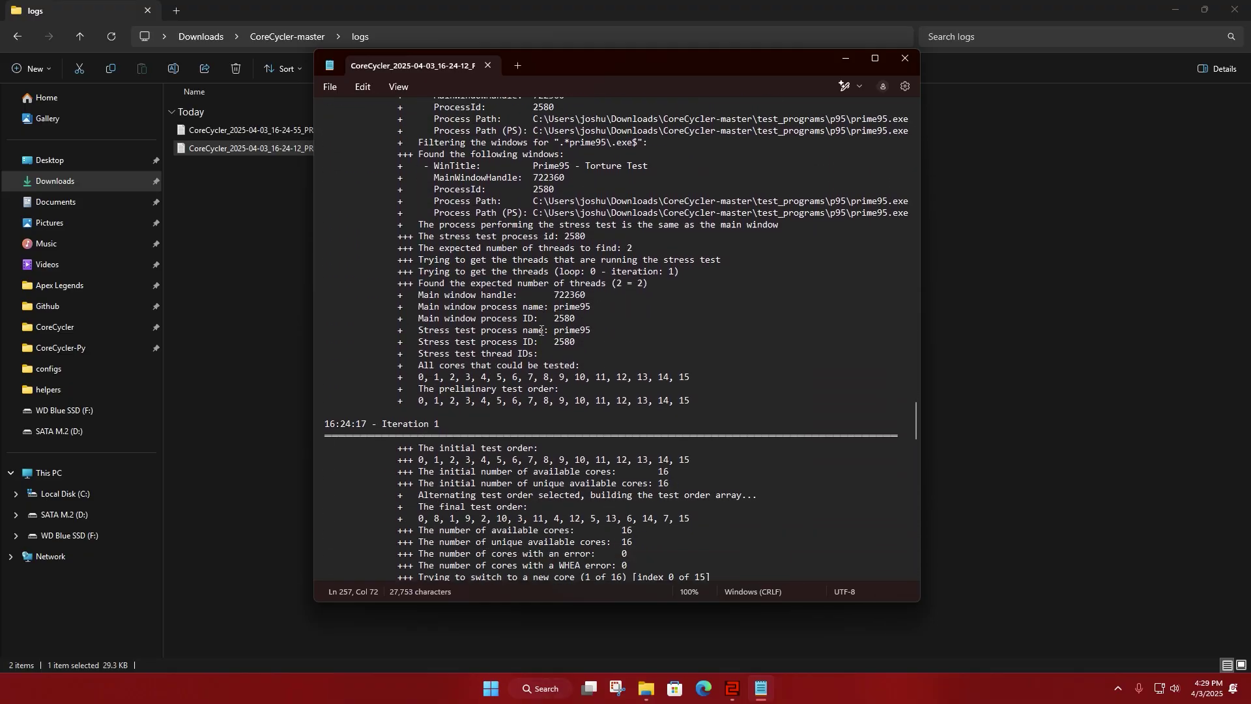
{"action": "scroll", "coordinate": [543, 325], "scroll_direction": "down", "scroll_amount": 12}
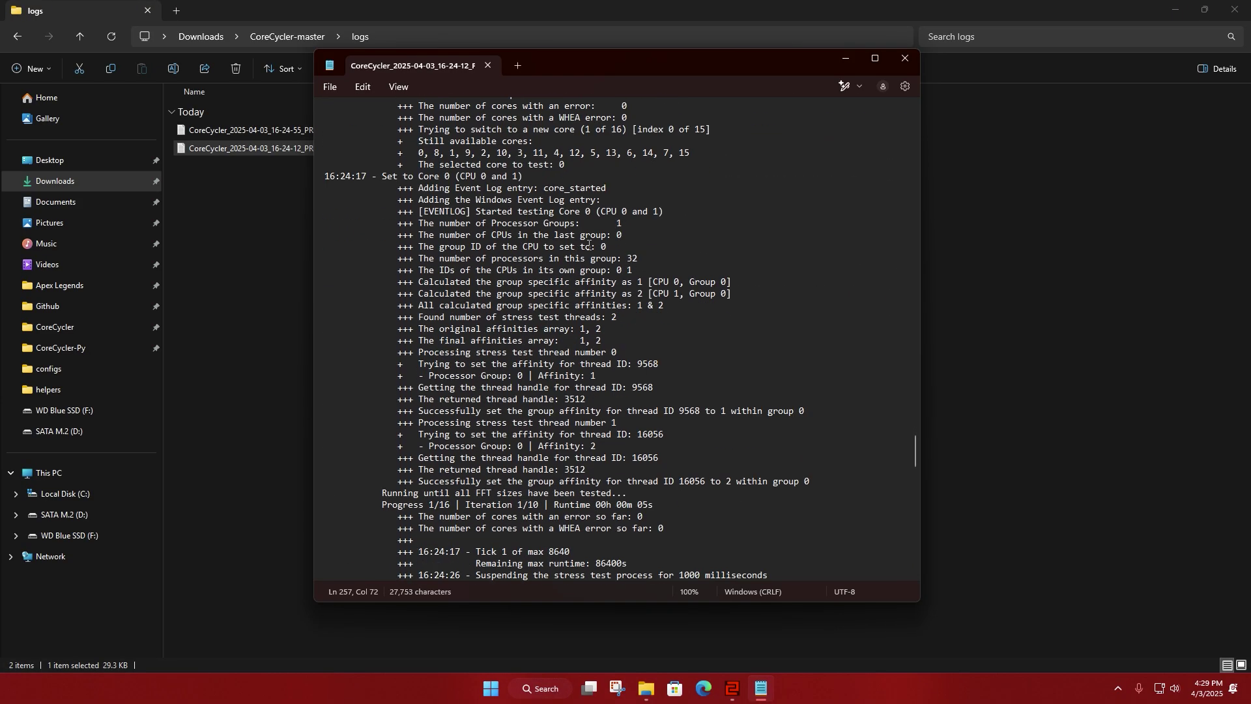
{"action": "scroll", "coordinate": [588, 245], "scroll_direction": "down", "scroll_amount": 20}
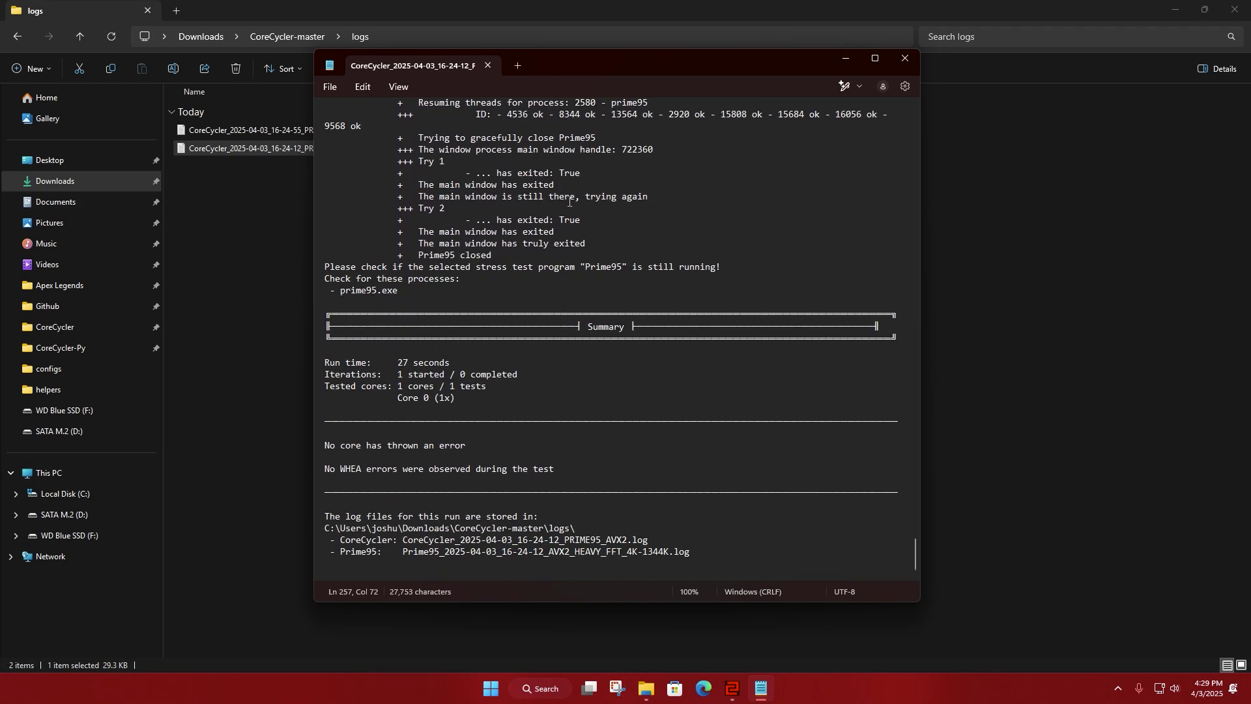
{"action": "left_click", "coordinate": [488, 66]}
{"action": "left_click", "coordinate": [412, 303]}
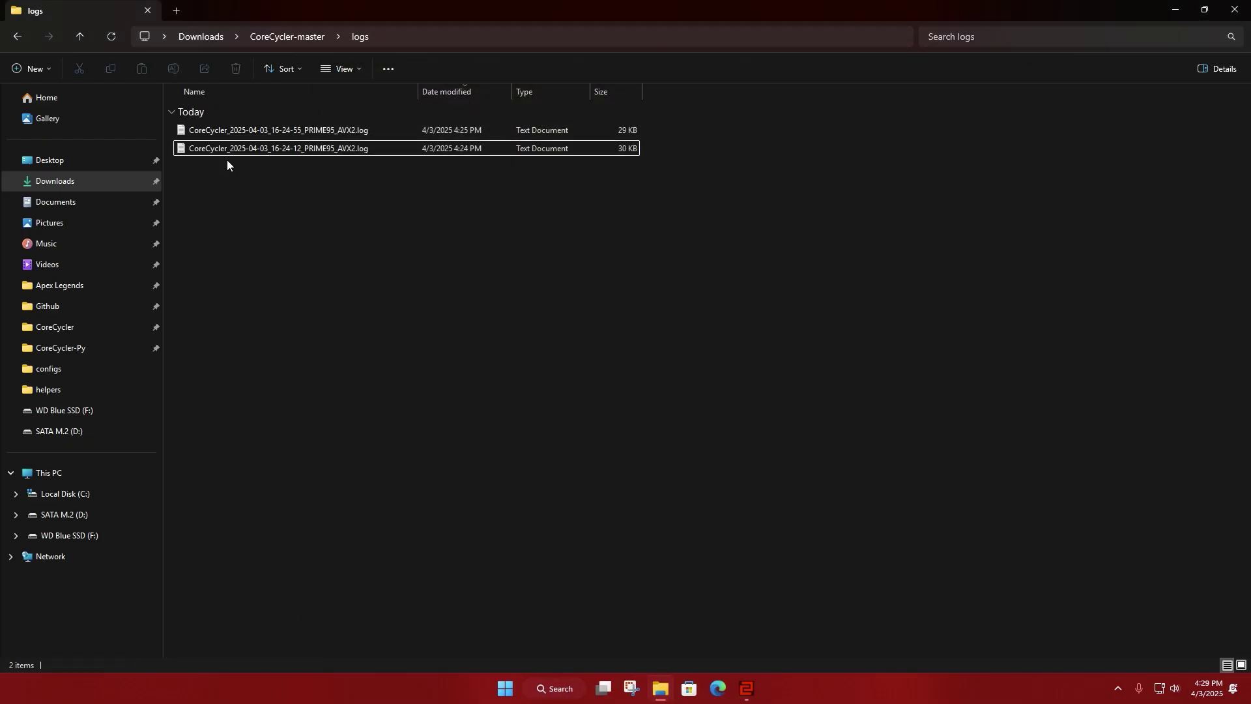
Step: Switch to CoreCycler and view the Debug settings, the Prime95 settings and the General settings
{"action": "left_click", "coordinate": [748, 688]}
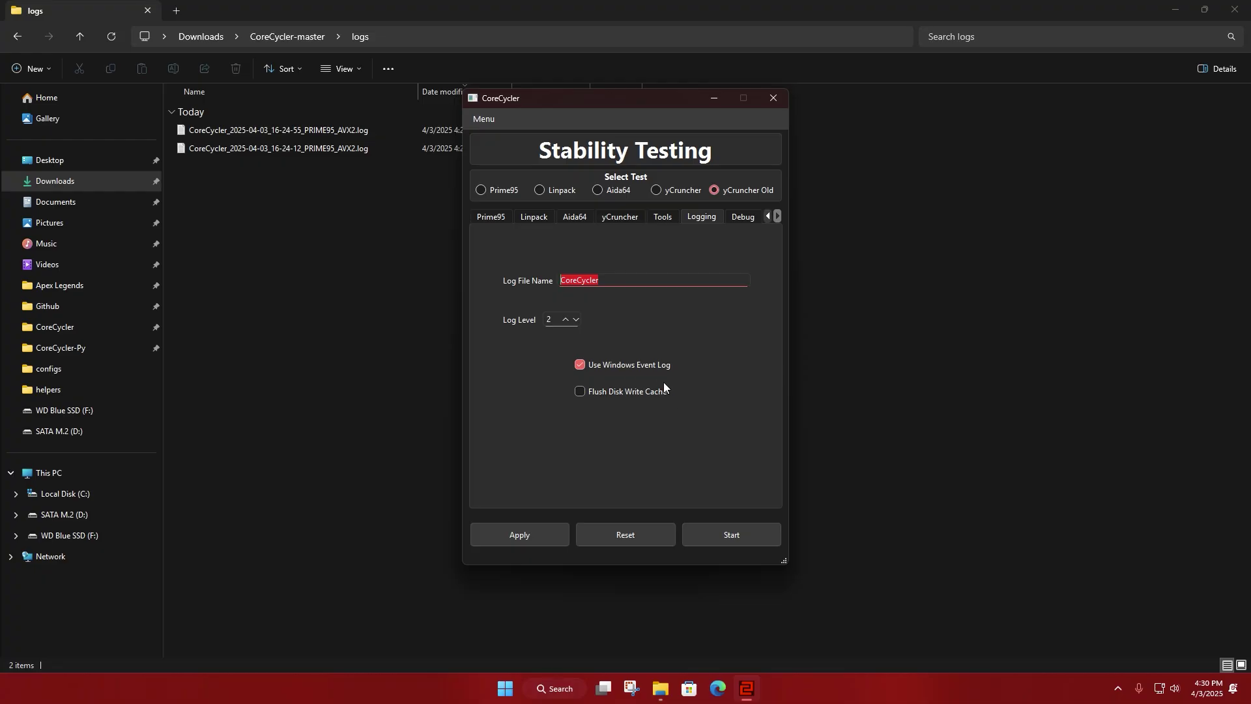
{"action": "left_click", "coordinate": [742, 218]}
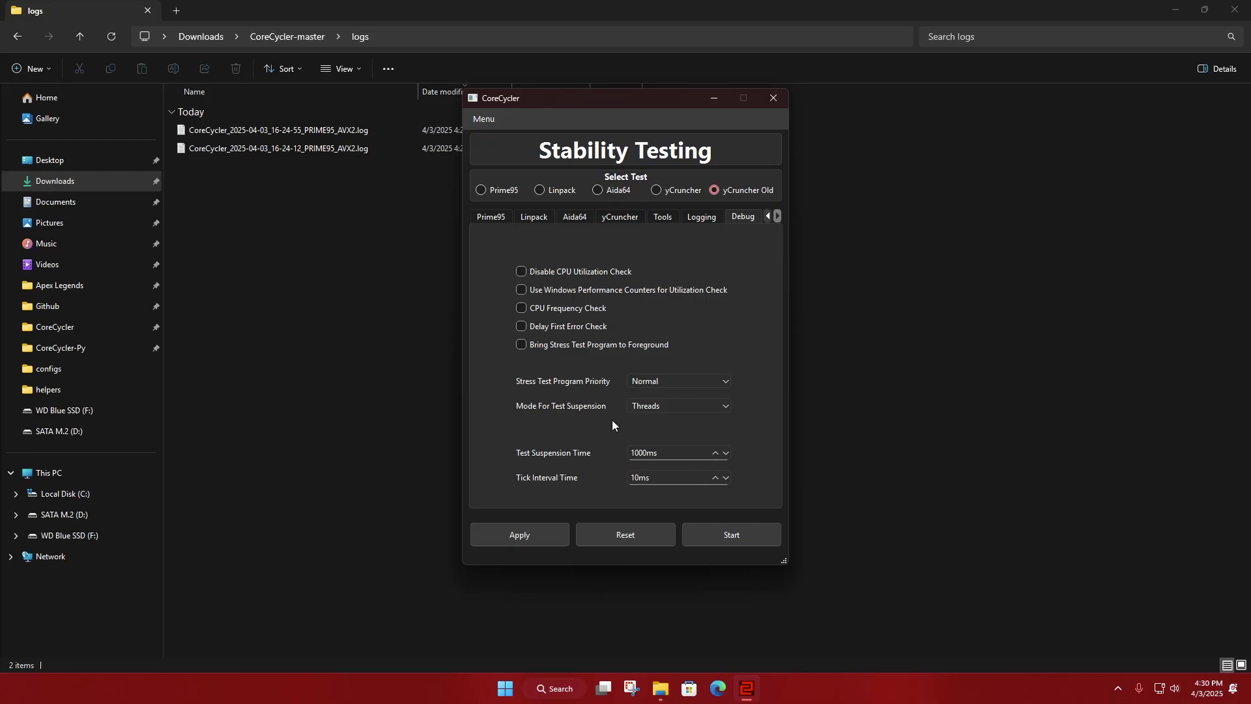
{"action": "left_click", "coordinate": [491, 216]}
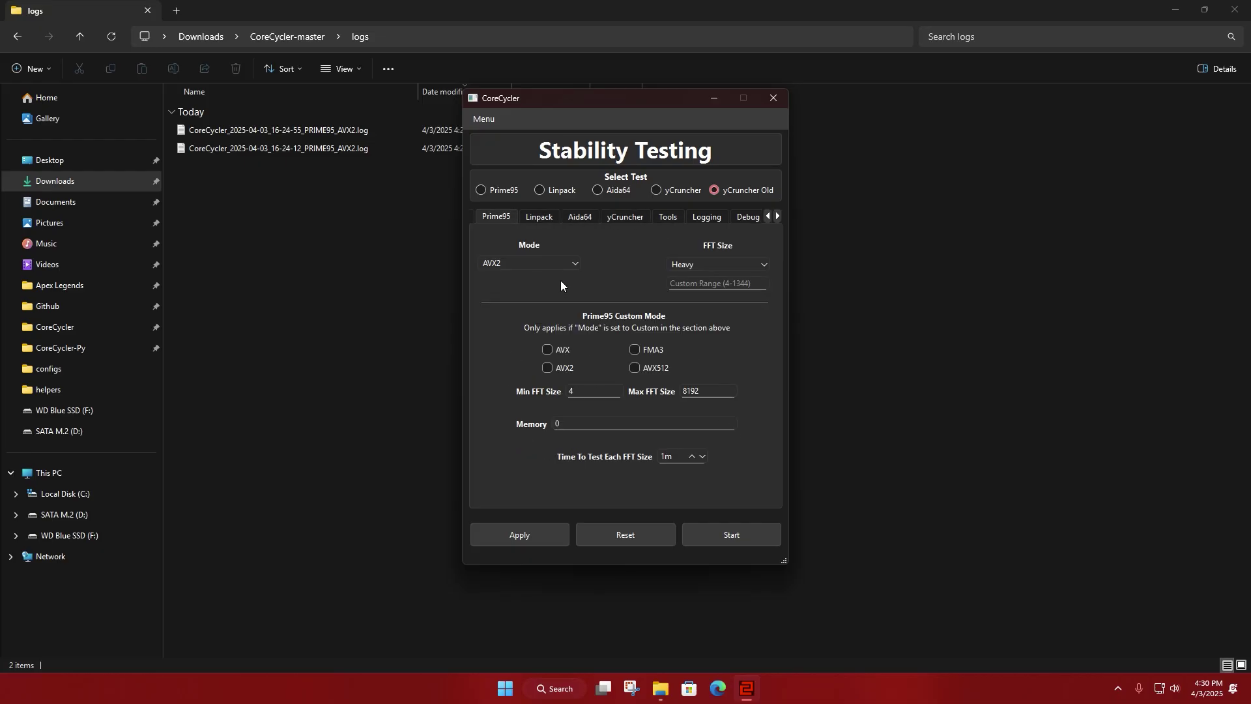
{"action": "left_click", "coordinate": [769, 221]}
{"action": "left_click", "coordinate": [769, 221]}
{"action": "left_click", "coordinate": [490, 217]}
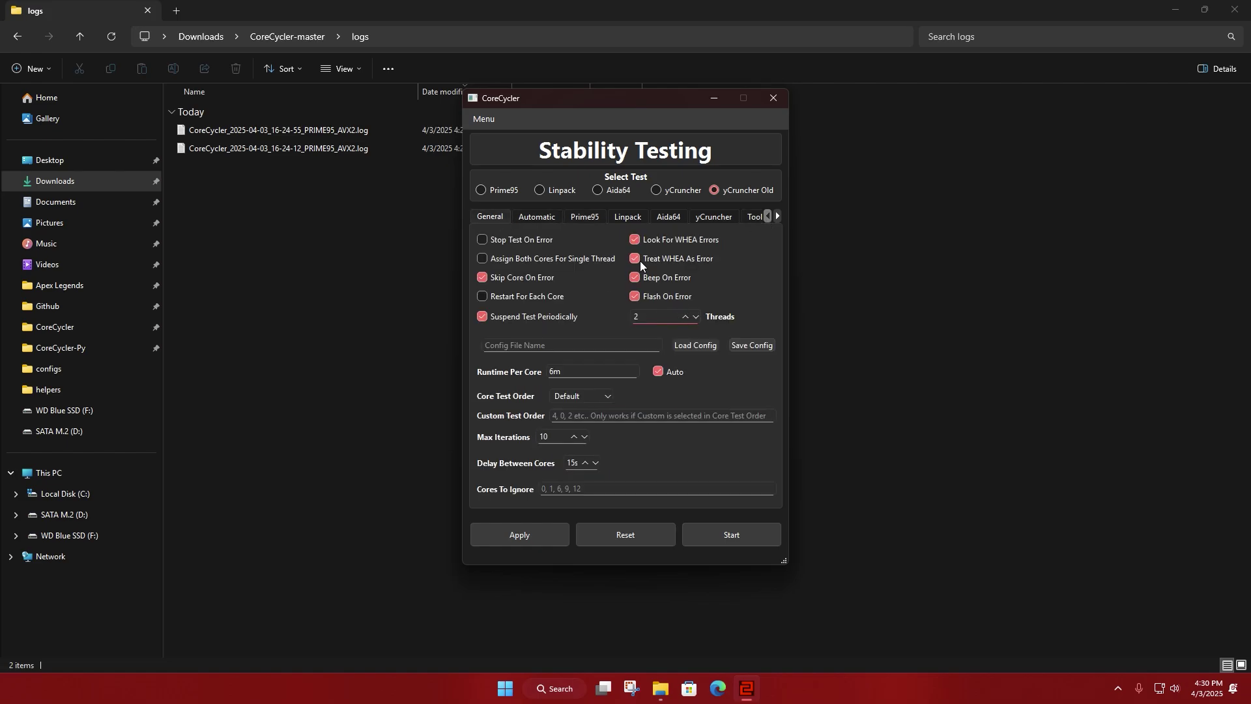
Step: Open config.ini from the CoreCycler-master folder for editing and highlight its entire contents
{"action": "left_click_drag", "start_coordinate": [633, 102], "coordinate": [775, 105]}
{"action": "left_click", "coordinate": [319, 38]}
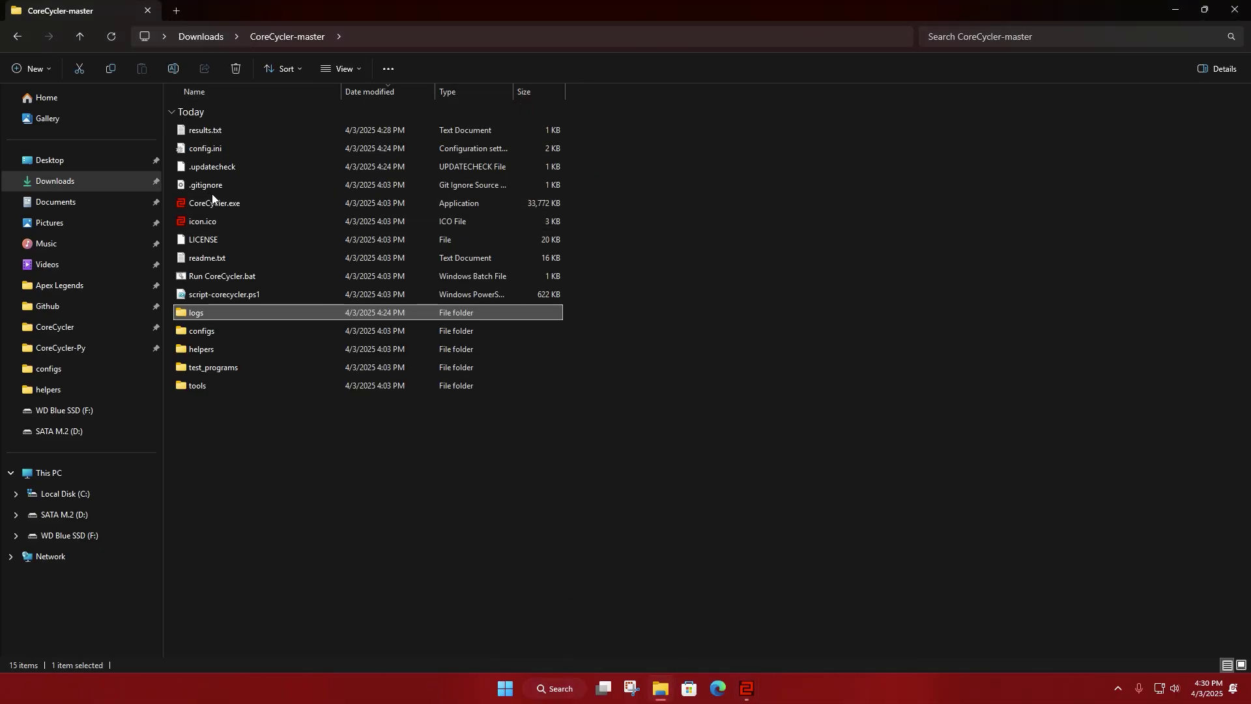
{"action": "right_click", "coordinate": [208, 150]}
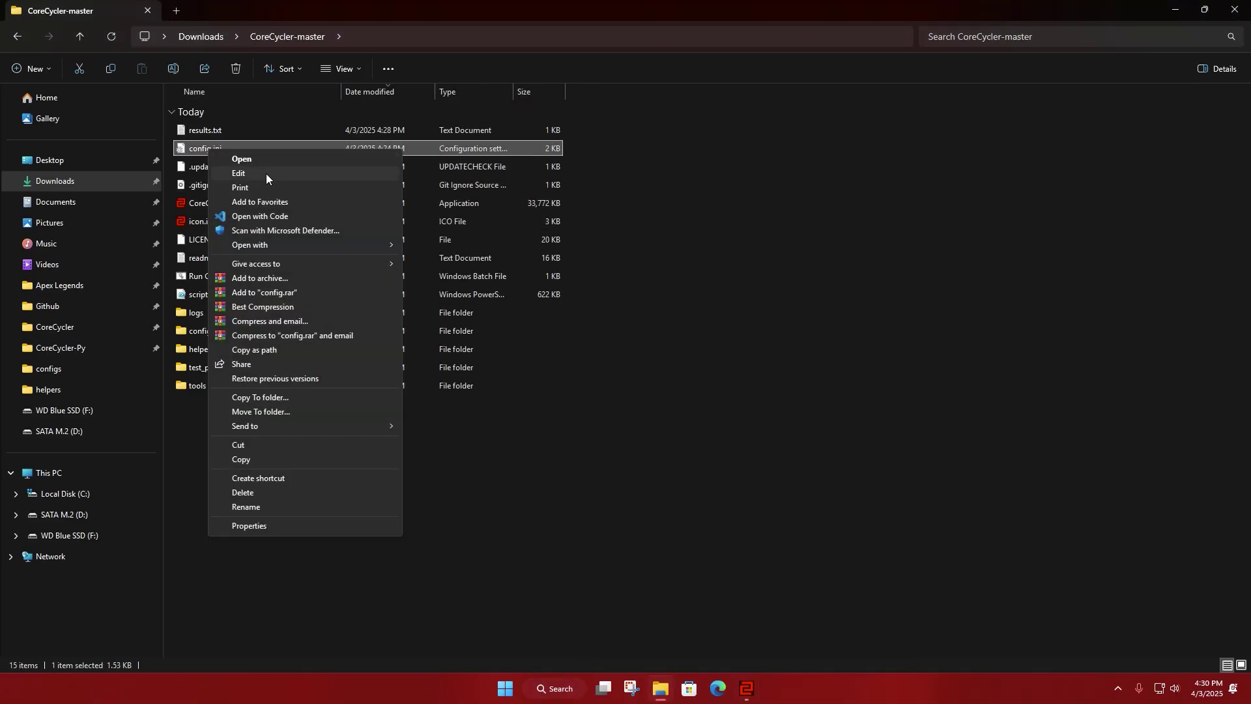
{"action": "left_click", "coordinate": [264, 173]}
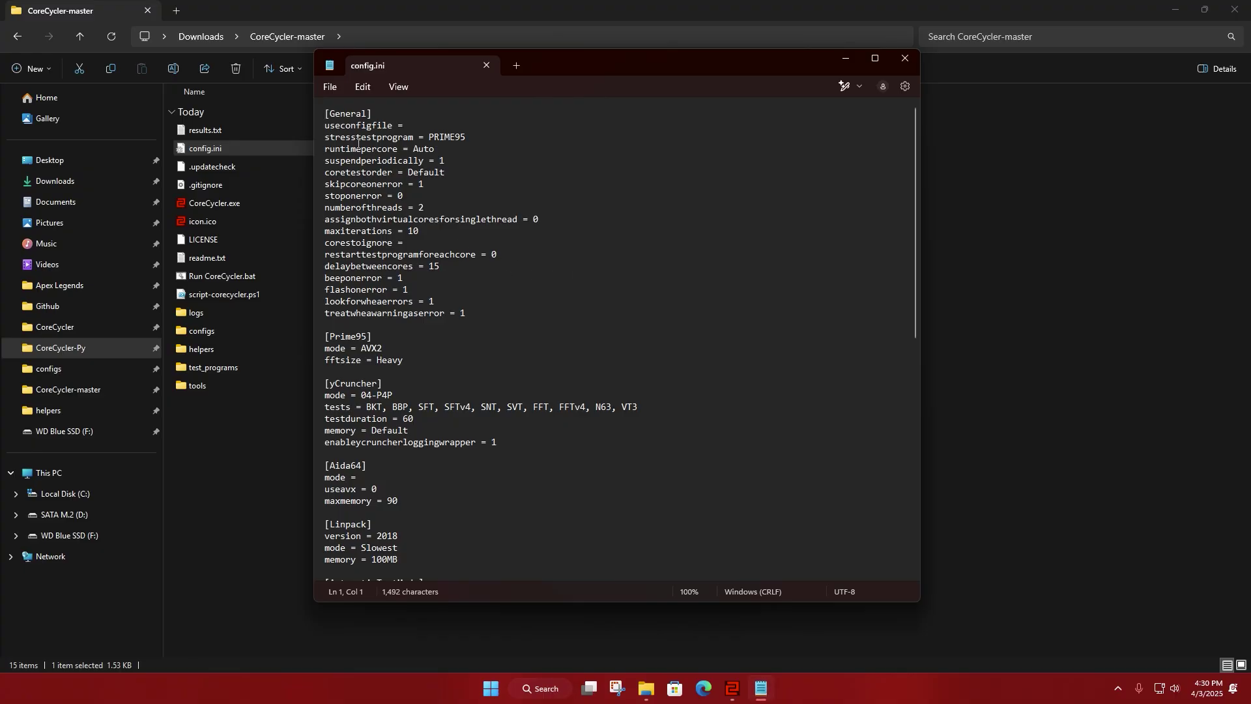
{"action": "left_click_drag", "start_coordinate": [325, 114], "coordinate": [572, 685]}
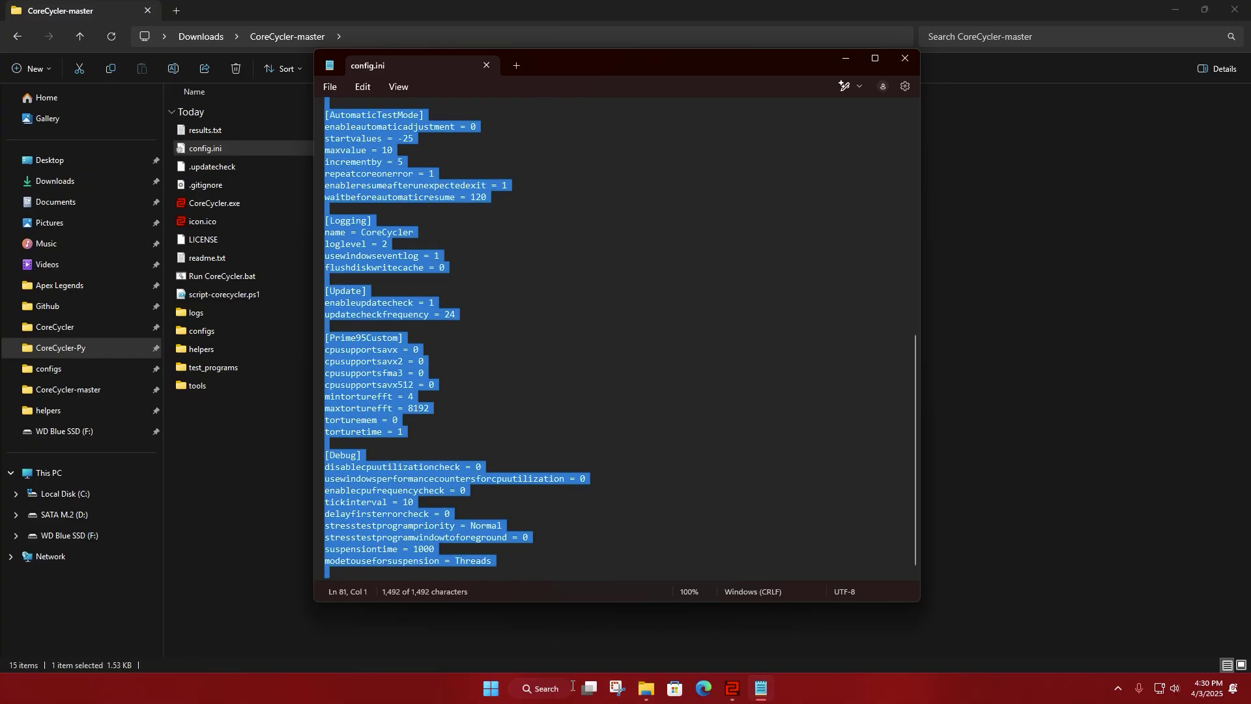
{"action": "left_click", "coordinate": [482, 548]}
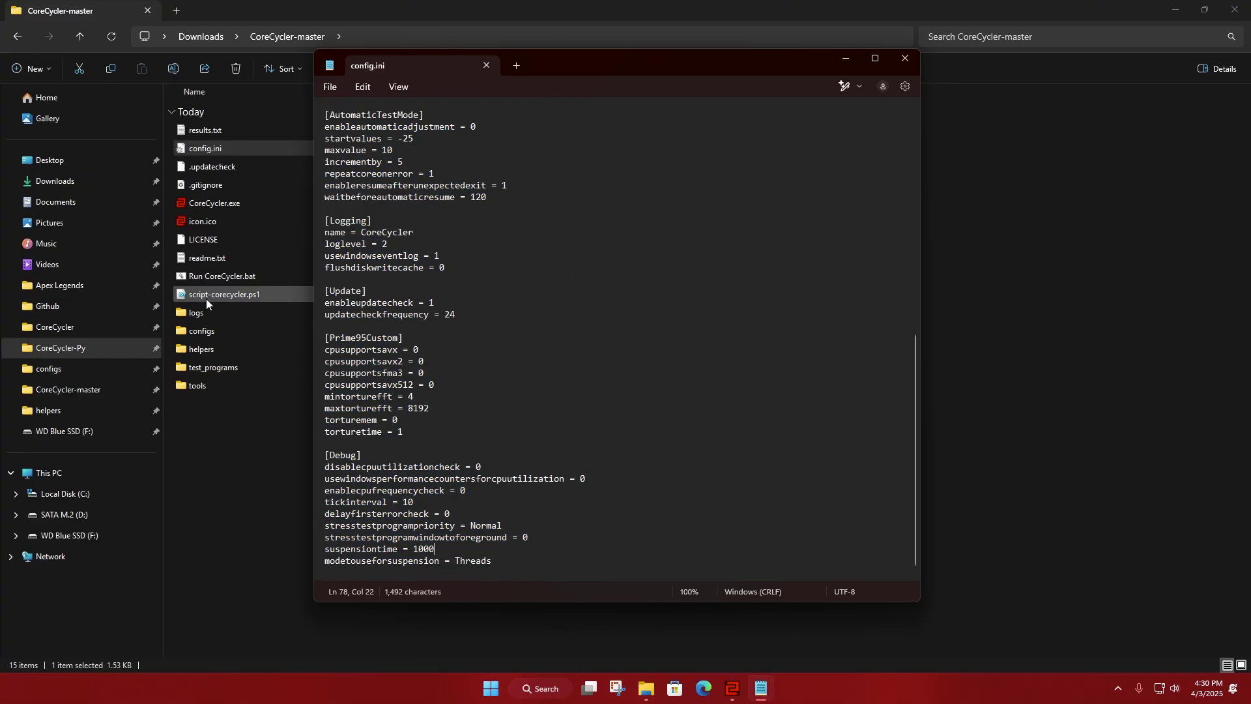
Step: Select the PowerShell script file in CoreCycler-master, and bring up config.ini again to review its sections back to General
{"action": "left_click", "coordinate": [221, 276]}
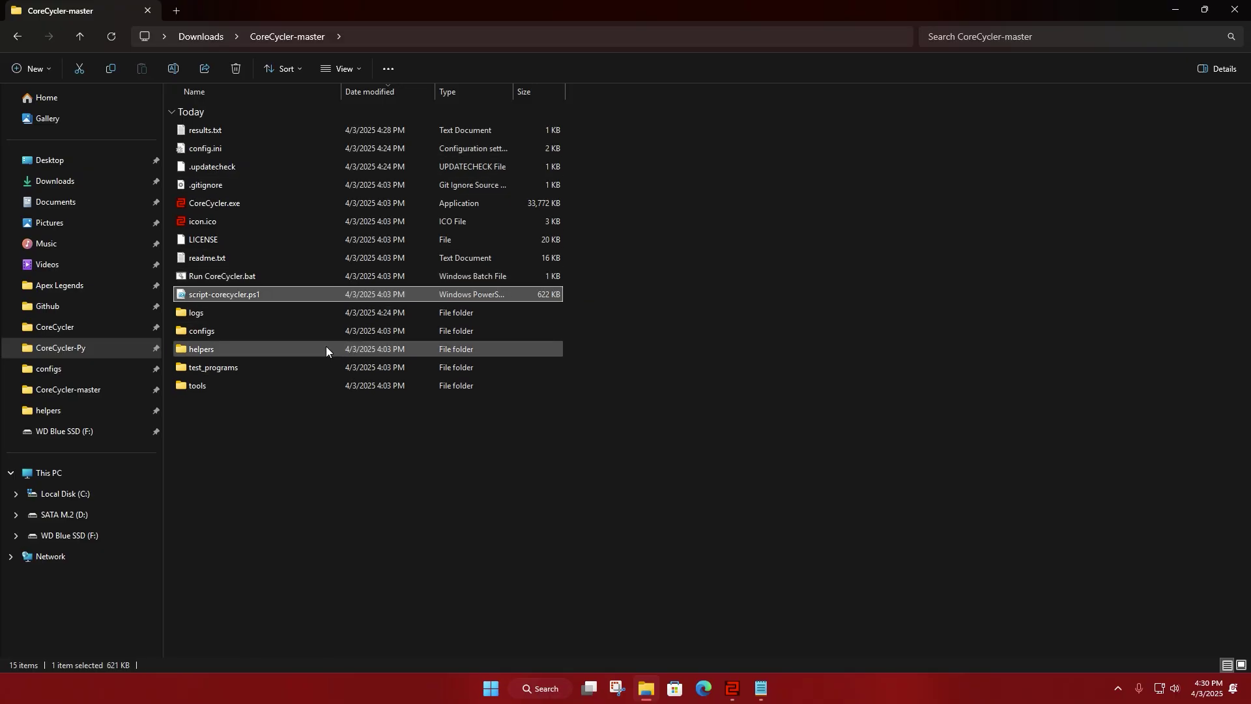
{"action": "double_click", "coordinate": [221, 148]}
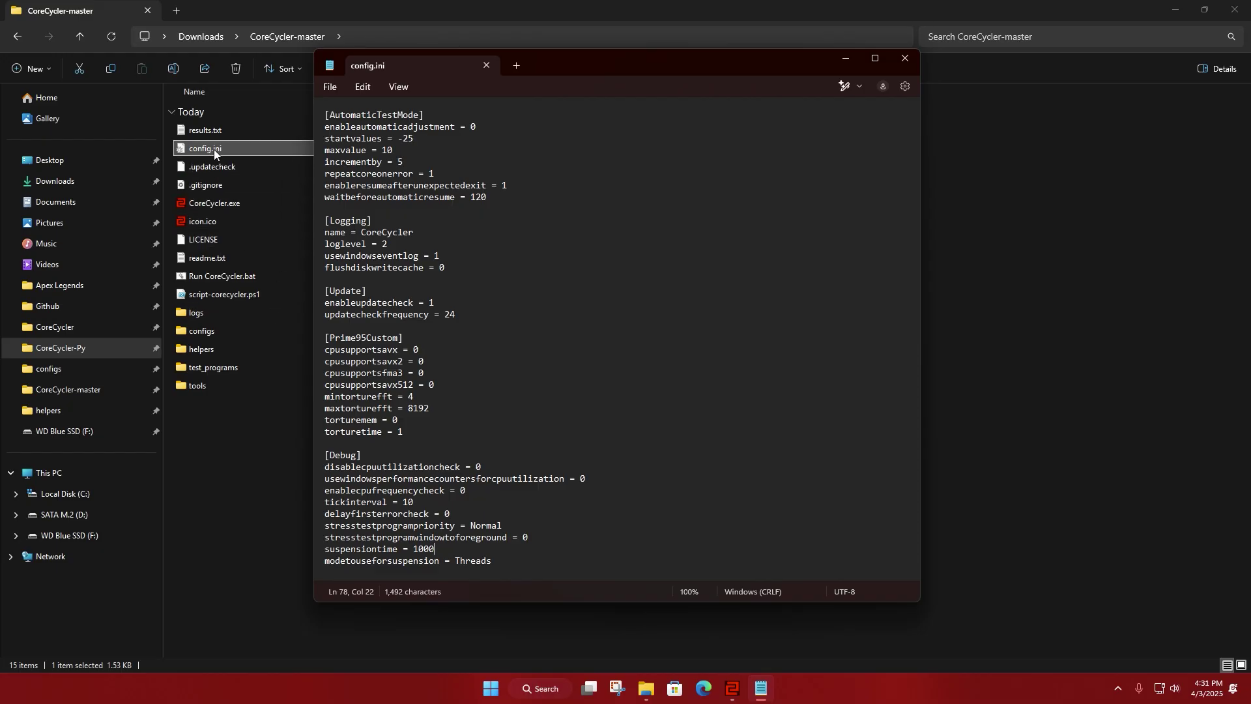
{"action": "scroll", "coordinate": [461, 414], "scroll_direction": "down", "scroll_amount": 1}
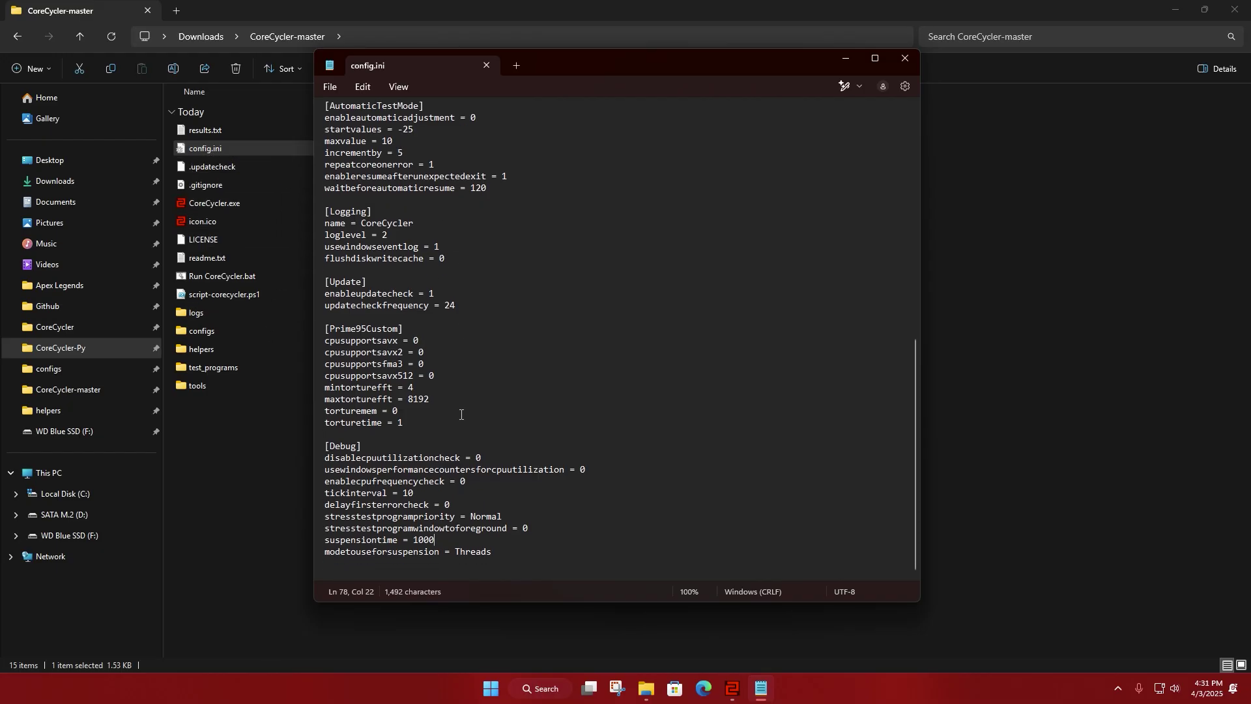
{"action": "scroll", "coordinate": [442, 260], "scroll_direction": "up", "scroll_amount": 15}
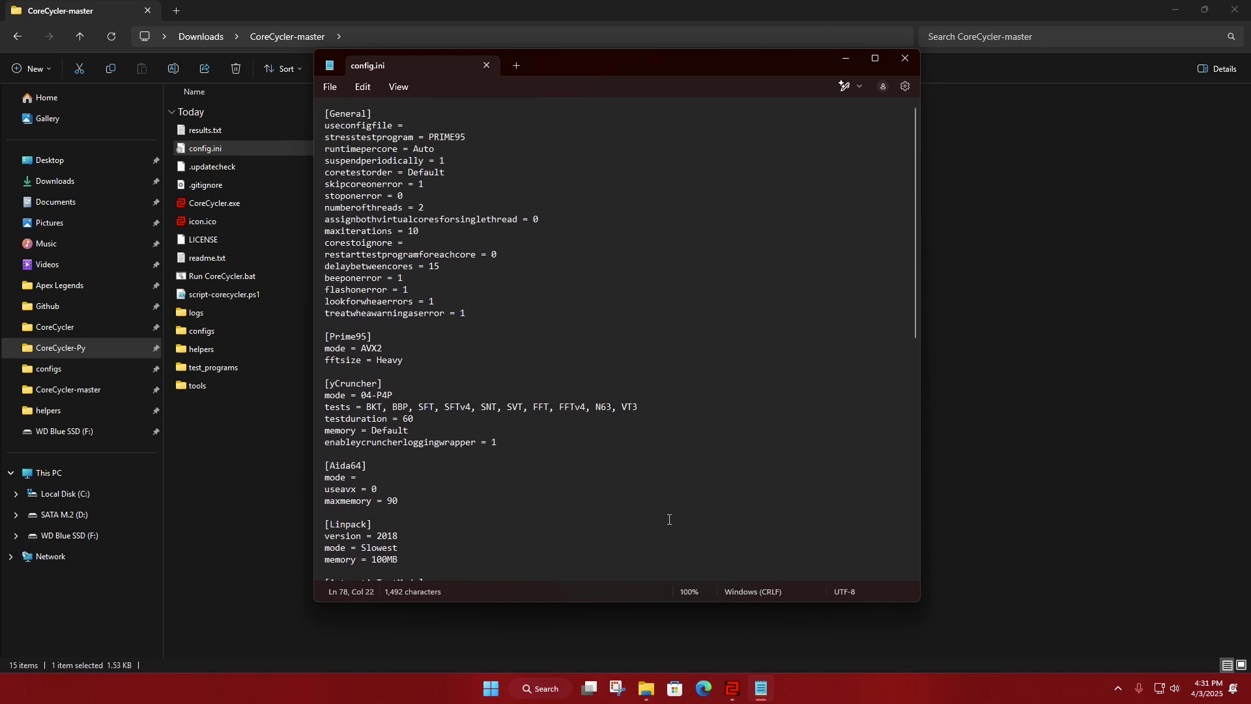
Step: Set CoreCycler's thread count to 1, apply the settings and close the open config.ini
{"action": "left_click", "coordinate": [728, 687]}
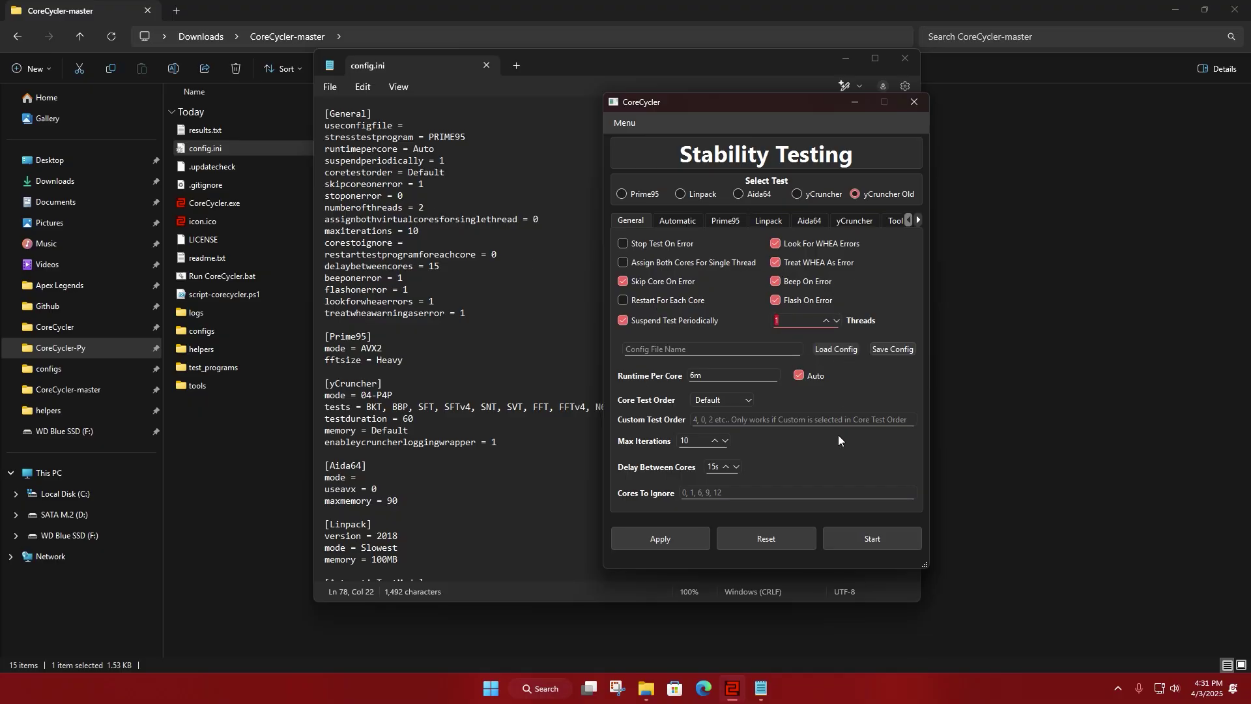
{"action": "left_click", "coordinate": [667, 542]}
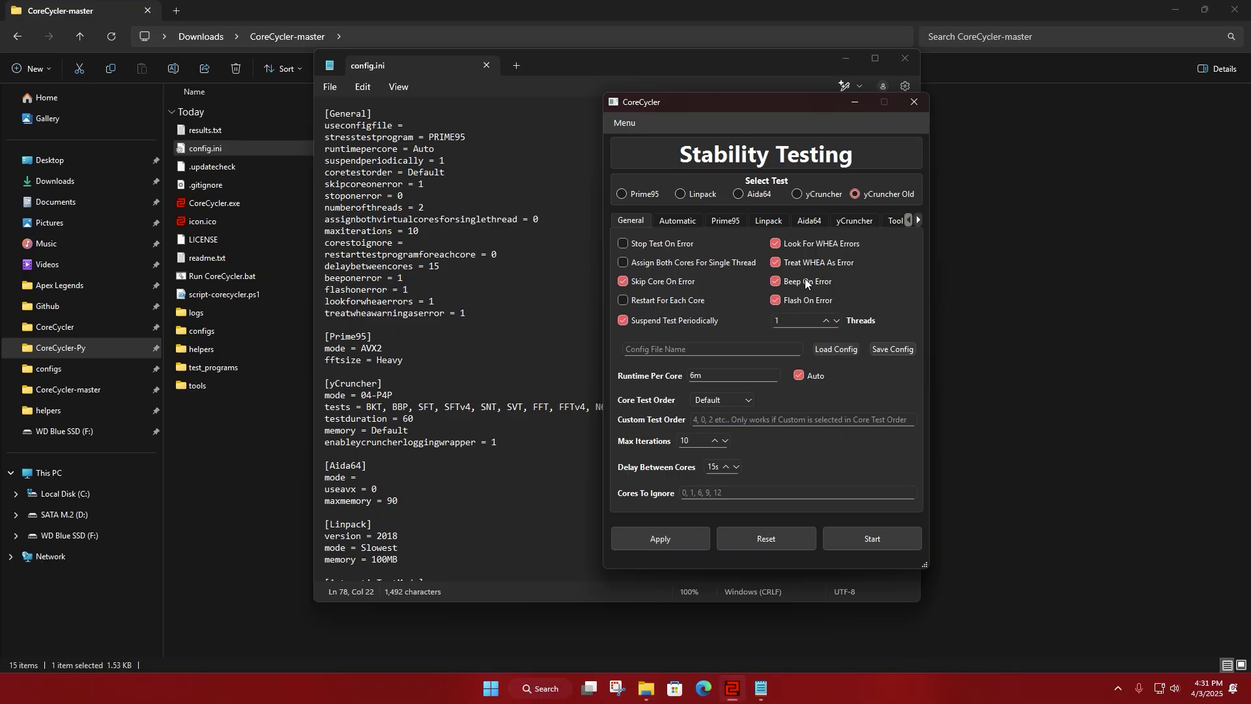
{"action": "left_click", "coordinate": [483, 65]}
Step: Reopen config.ini to check the applied settings, highlight the numberofthreads line and close the file
{"action": "double_click", "coordinate": [220, 146]}
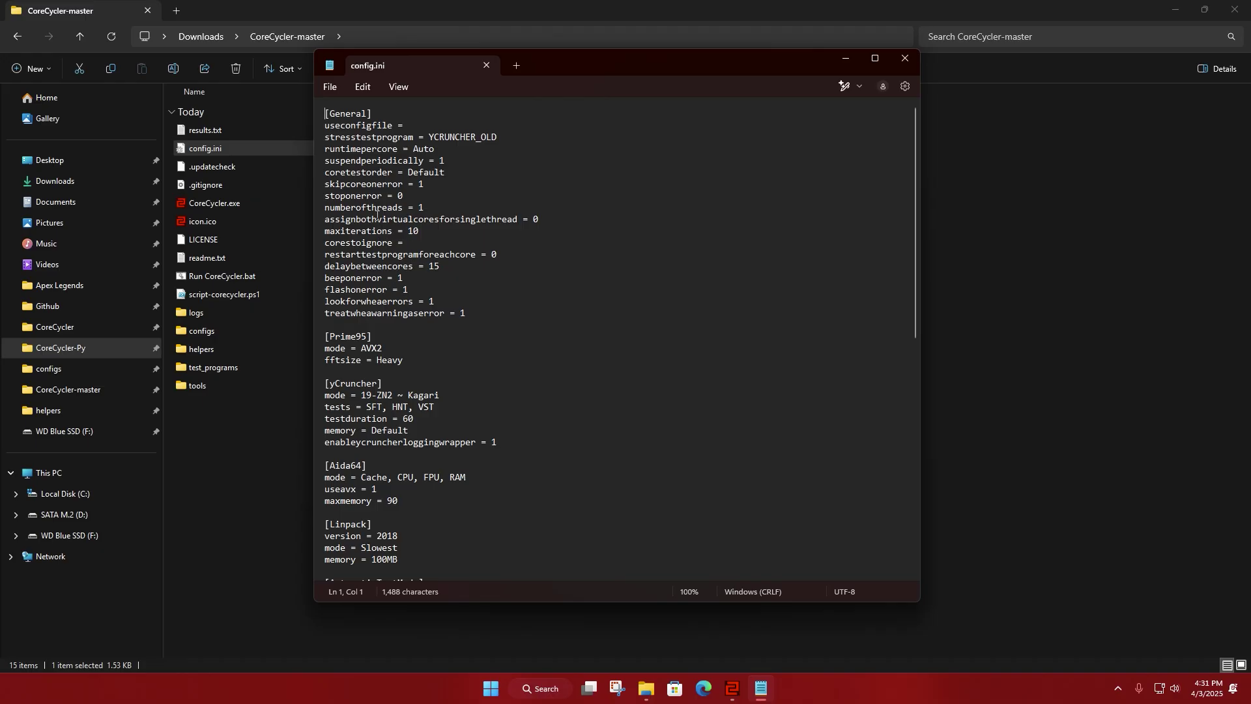
{"action": "left_click", "coordinate": [320, 210]}
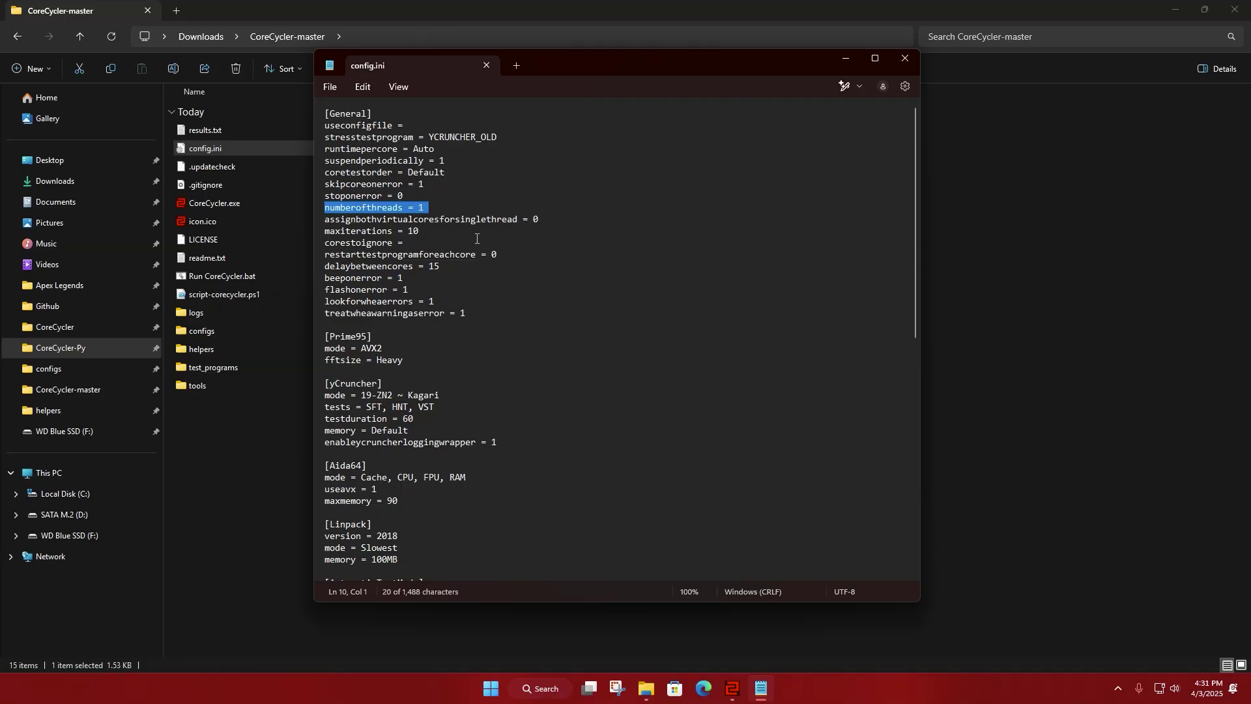
{"action": "left_click", "coordinate": [417, 262]}
{"action": "left_click", "coordinate": [488, 66]}
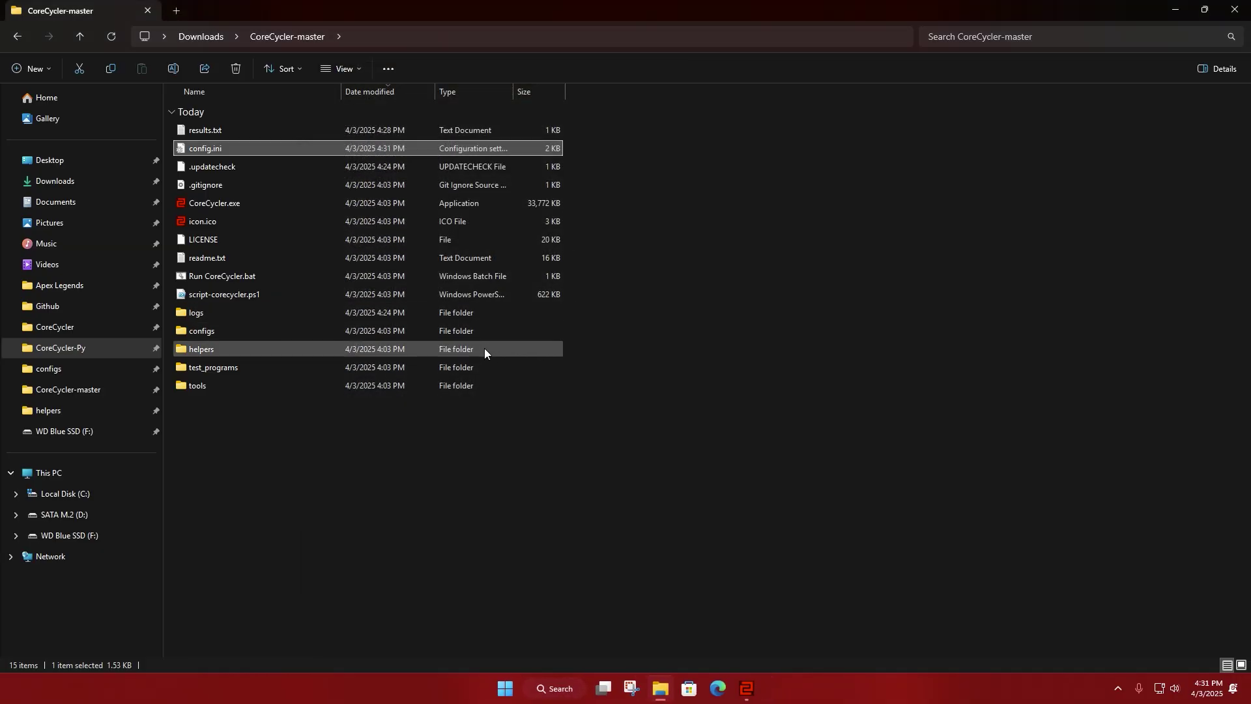
Step: Launch CoreCycler.exe from the CoreCycler-master folder and close the File Explorer window
{"action": "left_click", "coordinate": [395, 389]}
{"action": "double_click", "coordinate": [222, 210]}
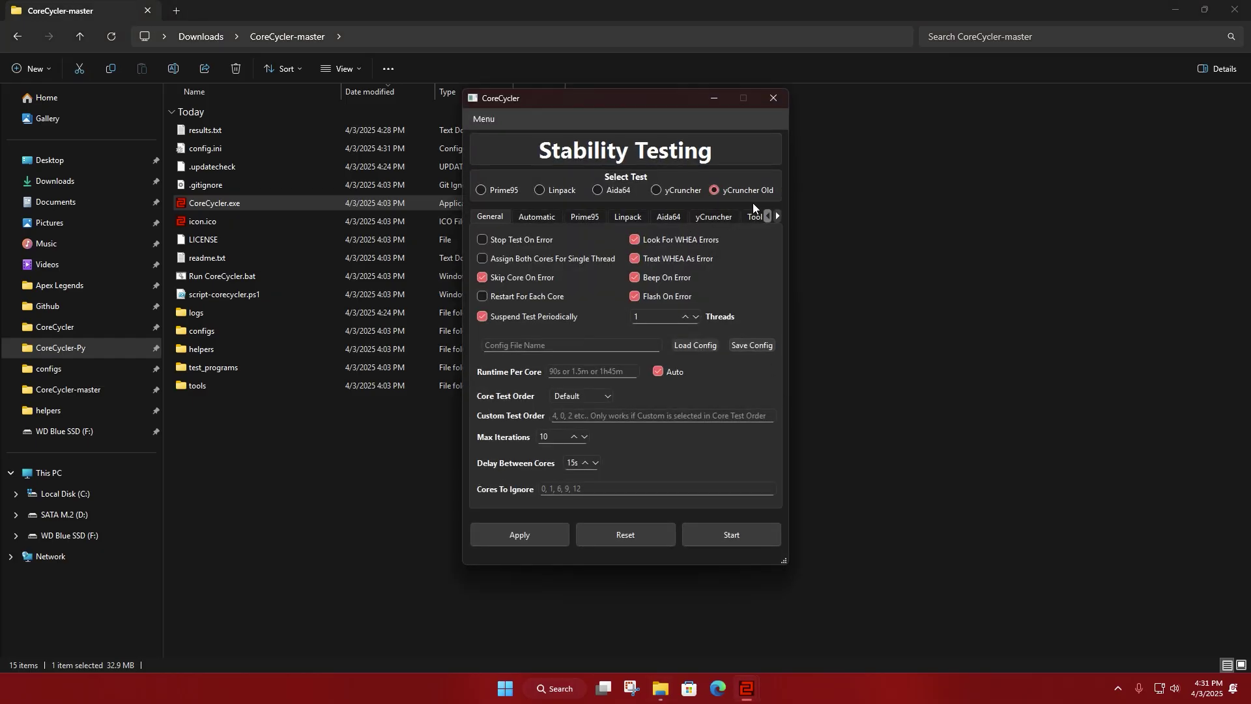
{"action": "left_click", "coordinate": [1234, 10]}
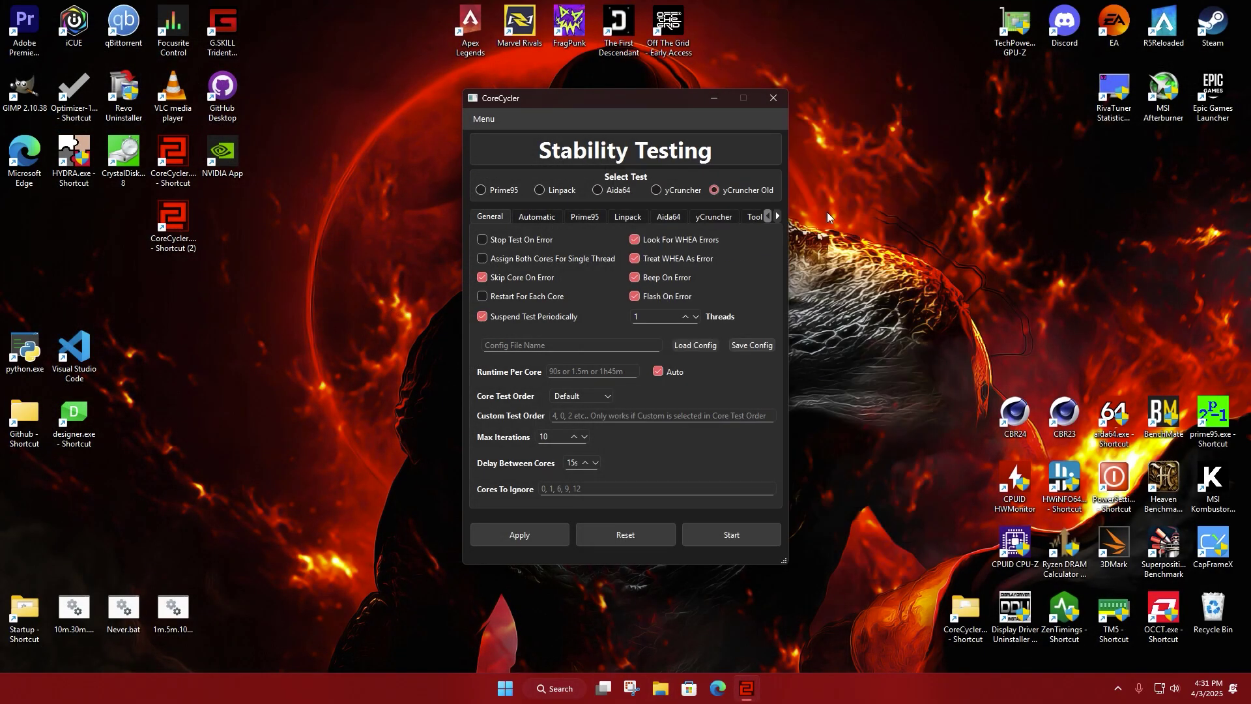
{"action": "left_click_drag", "start_coordinate": [650, 93], "coordinate": [625, 92]}
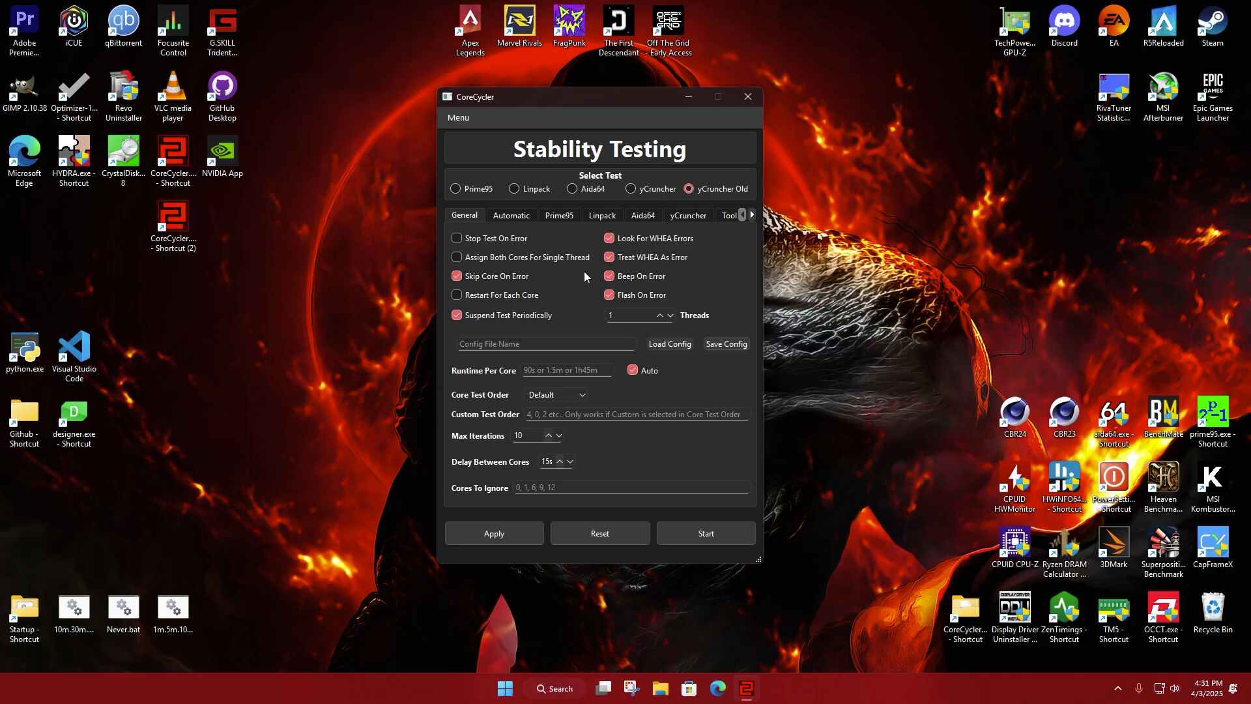
Step: Load the Lux_AVX2_SFTv4_2-threads.config.ini configuration and review its yCruncher tests, highlighting the test duration
{"action": "left_click", "coordinate": [691, 345]}
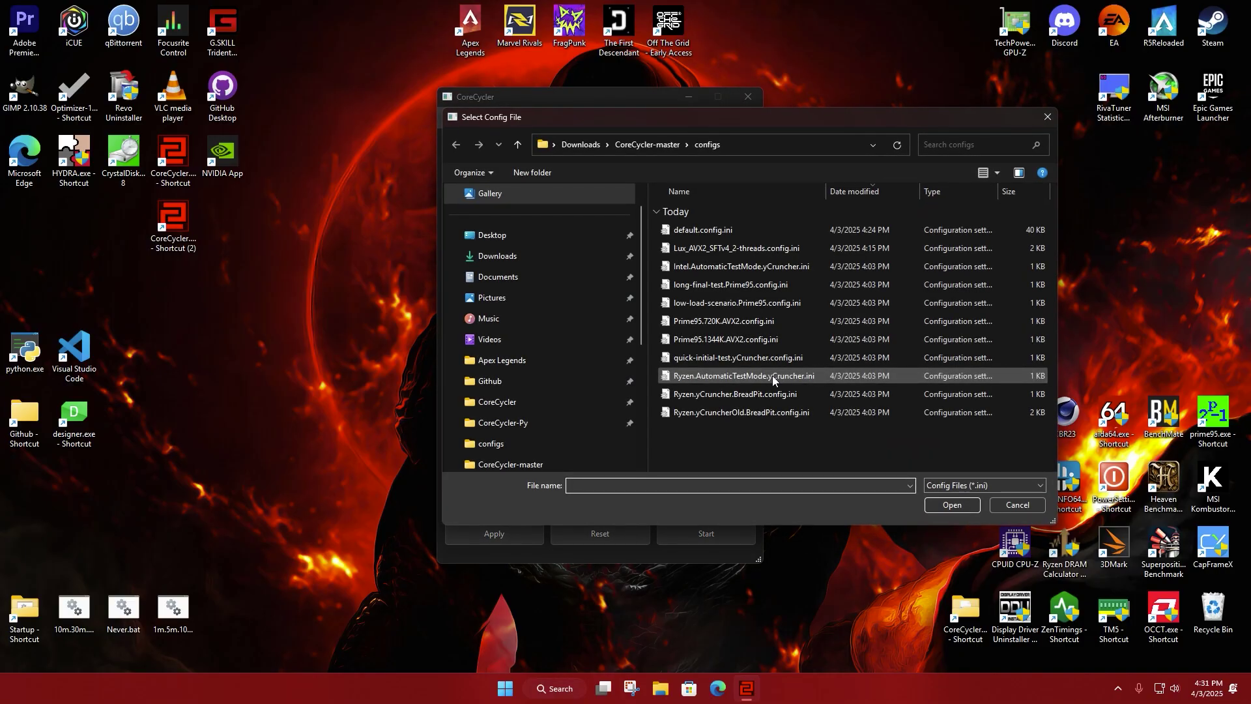
{"action": "double_click", "coordinate": [735, 248]}
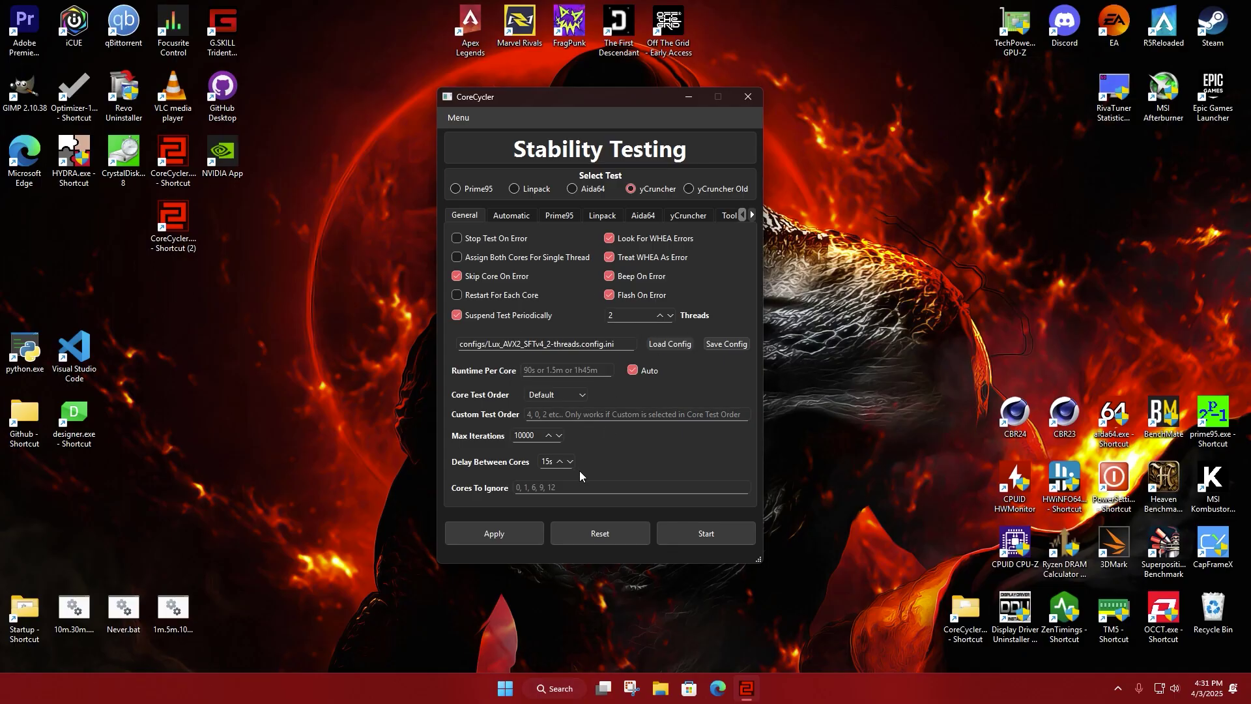
{"action": "left_click", "coordinate": [688, 216]}
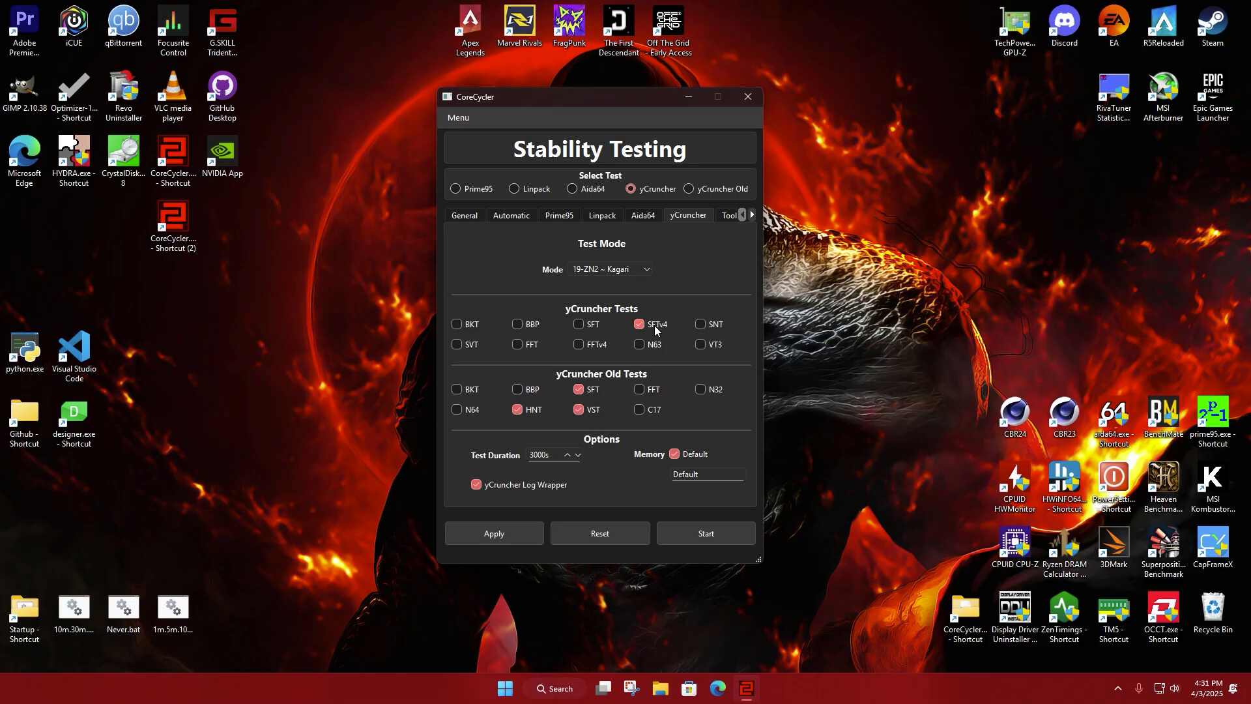
{"action": "left_click_drag", "start_coordinate": [546, 456], "coordinate": [523, 455]}
{"action": "left_click", "coordinate": [555, 455]}
{"action": "left_click", "coordinate": [542, 534]}
Step: Save the current General and test settings as a config file named Example.com.ini in the configs folder
{"action": "left_click", "coordinate": [467, 214]}
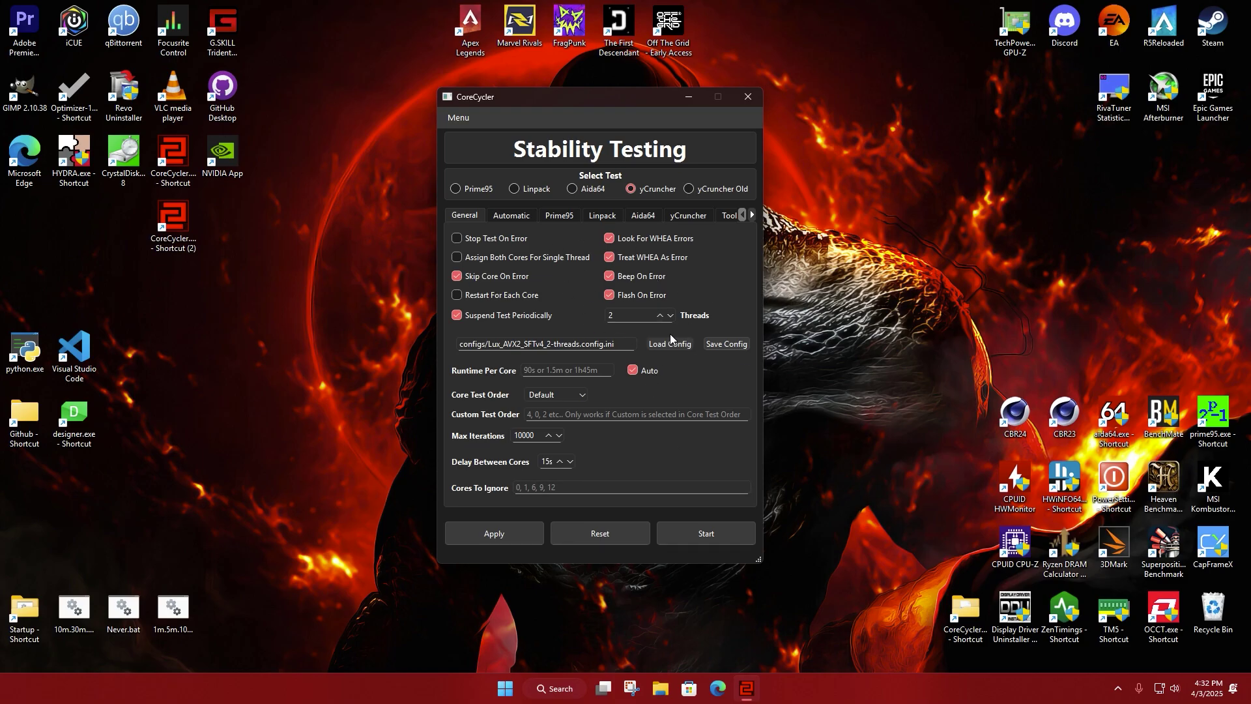
{"action": "left_click", "coordinate": [718, 346]}
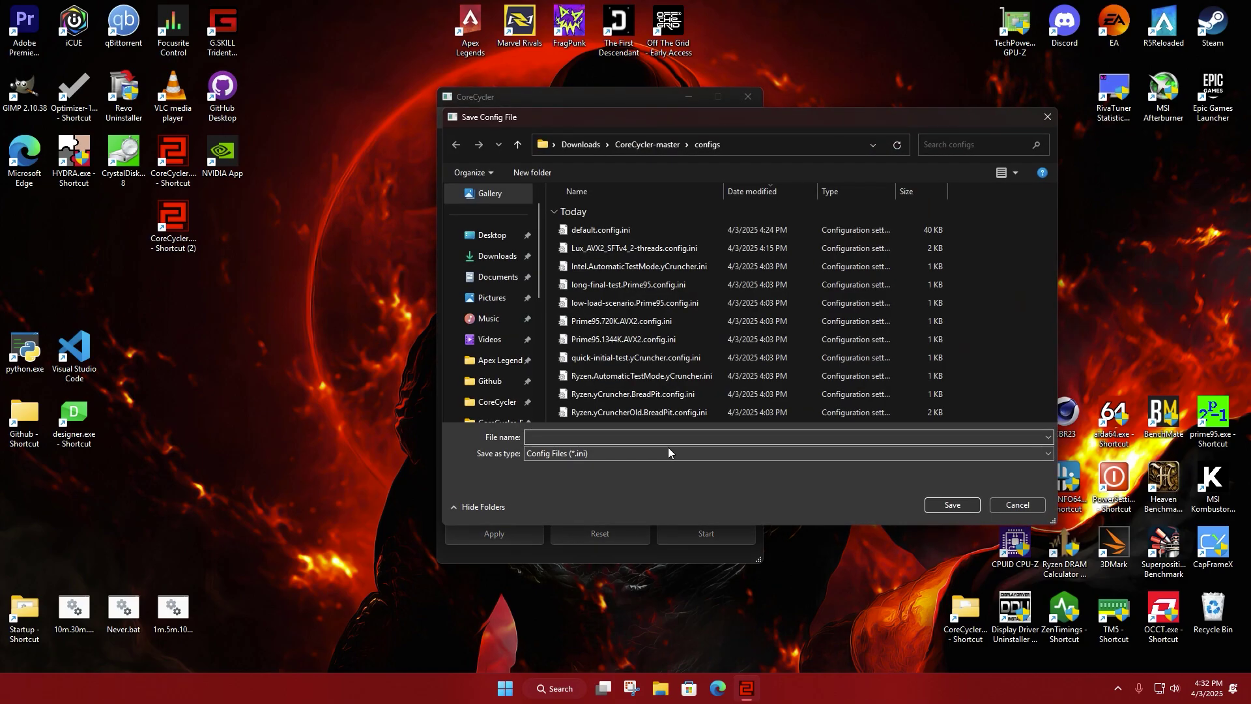
{"action": "type", "text": "Exam"}
{"action": "type", "text": "ple.conf"}
{"action": "key", "text": "Return"}
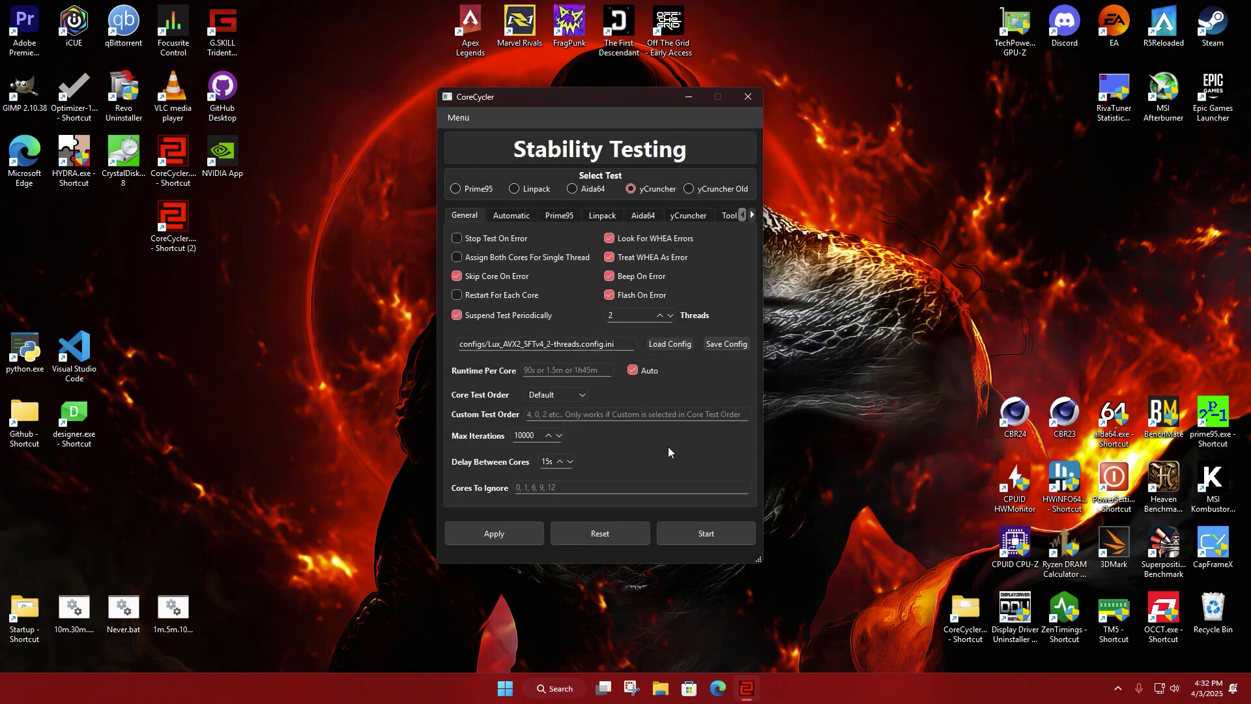
Step: Find Example.com.ini among the loadable configs and highlight its .ini extension in the name without renaming it
{"action": "left_click", "coordinate": [681, 345]}
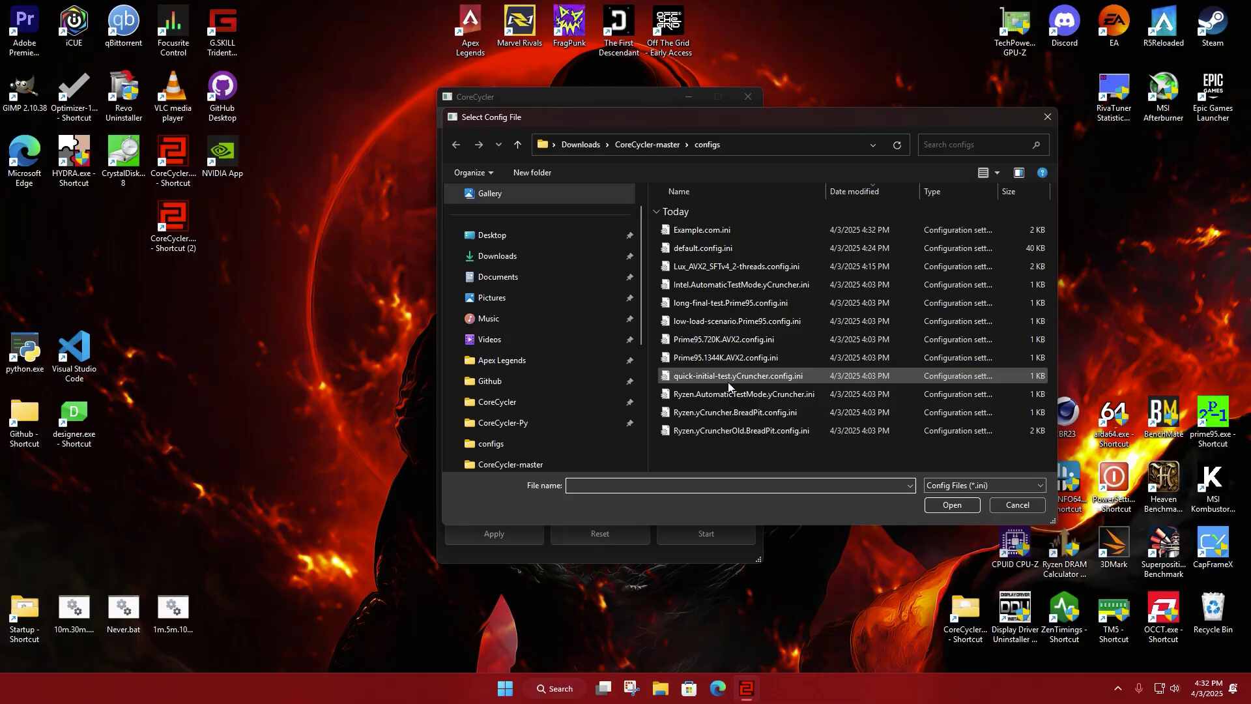
{"action": "right_click", "coordinate": [738, 232]}
{"action": "right_click", "coordinate": [714, 231]}
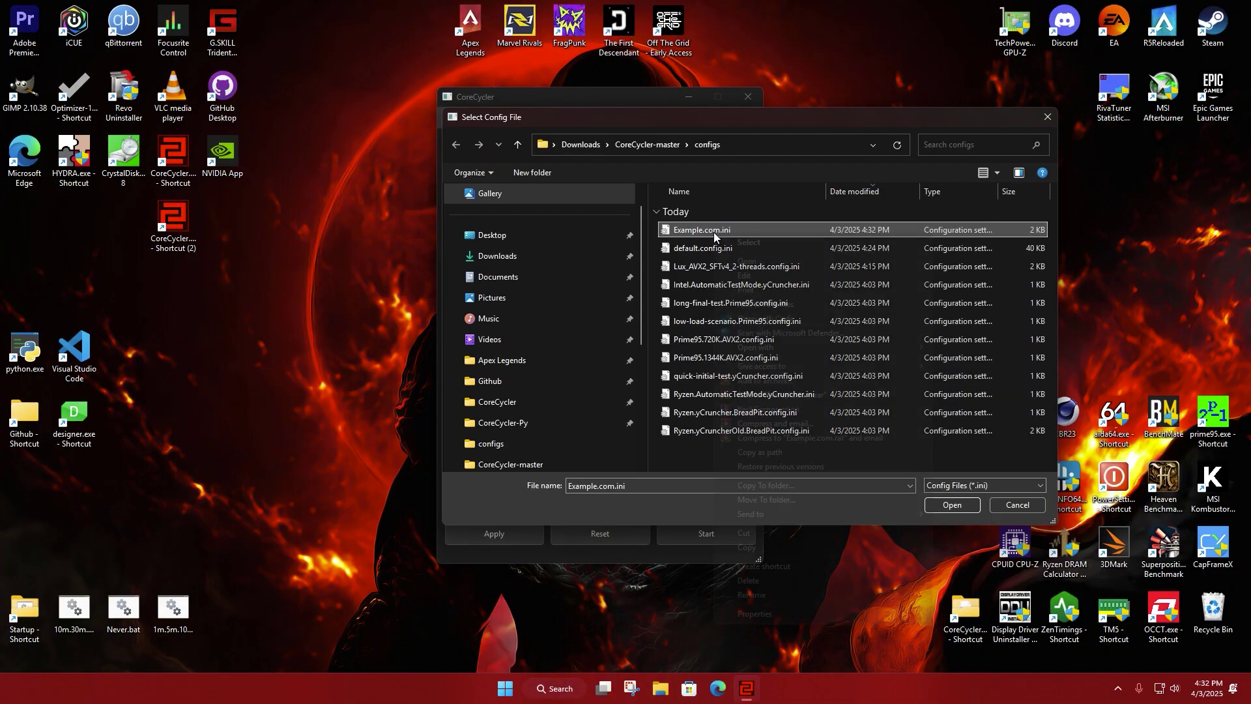
{"action": "left_click", "coordinate": [691, 230]}
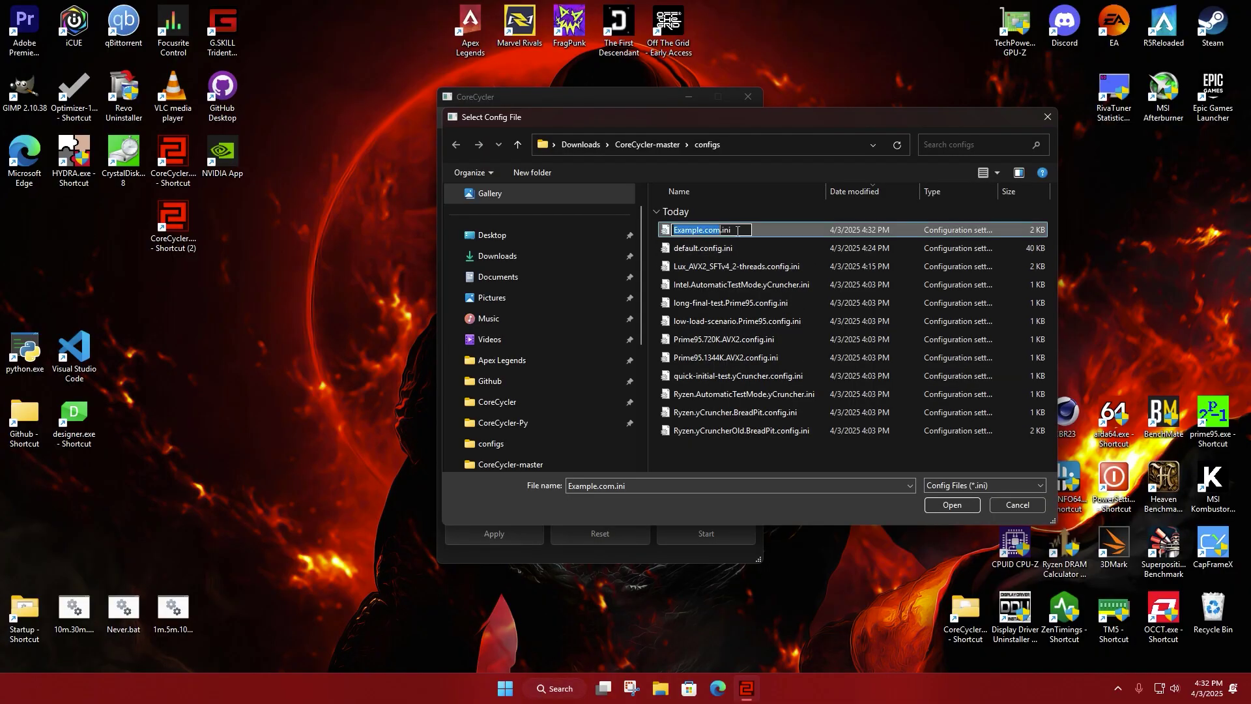
{"action": "left_click_drag", "start_coordinate": [737, 231], "coordinate": [721, 230]}
{"action": "left_click", "coordinate": [764, 232]}
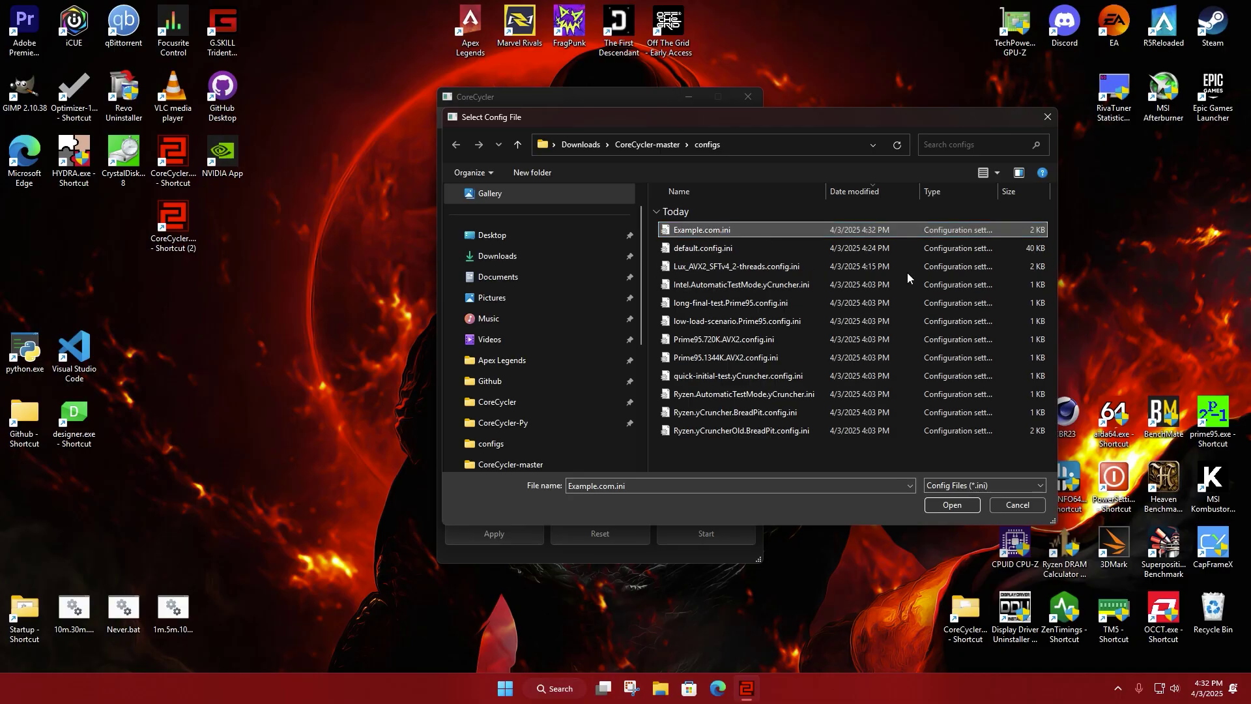
Step: Delete Example.com.ini from the configs folder and close the config selection dialog
{"action": "right_click", "coordinate": [720, 233]}
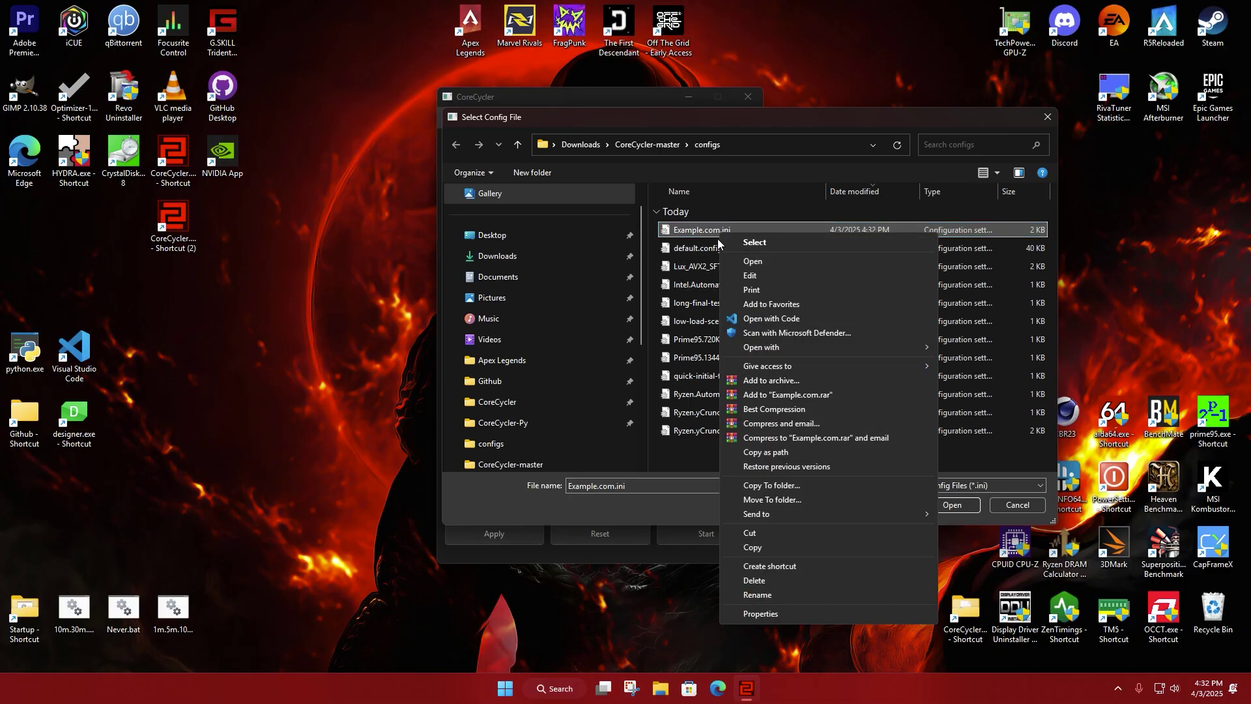
{"action": "left_click", "coordinate": [780, 583]}
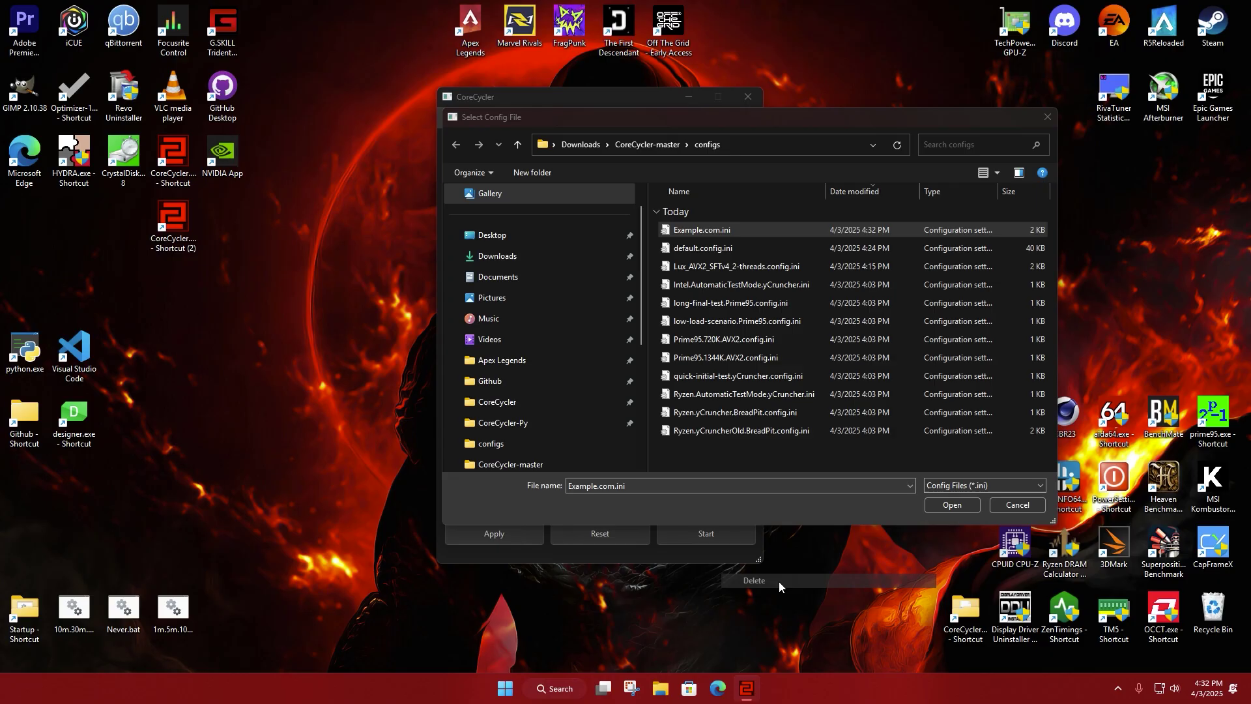
{"action": "left_click", "coordinate": [953, 504]}
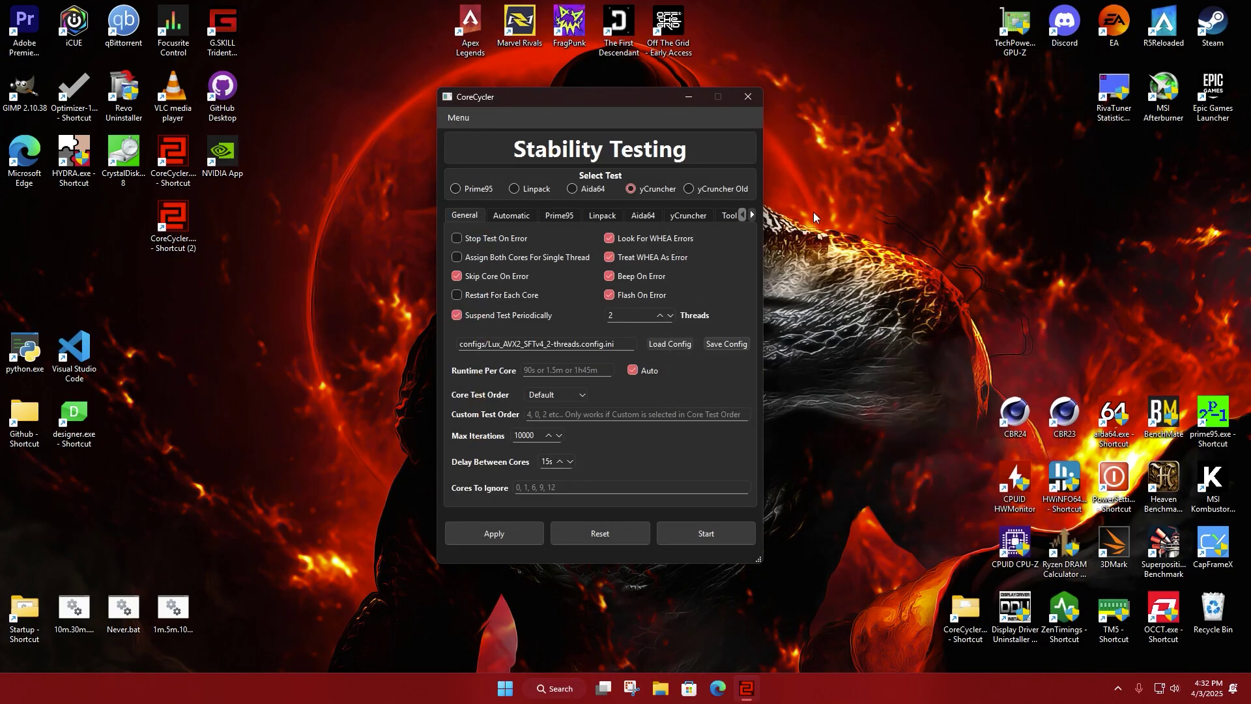